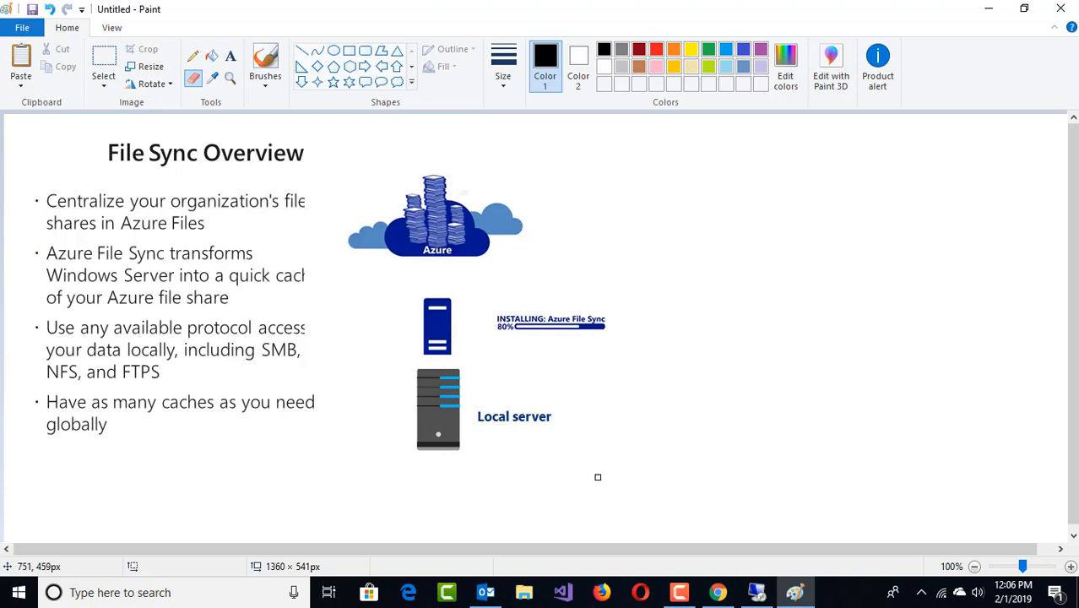
Start a new storage account from Create a resource > Storage
{"action": "scroll", "coordinate": [597, 476], "scroll_direction": "down", "scroll_amount": 1}
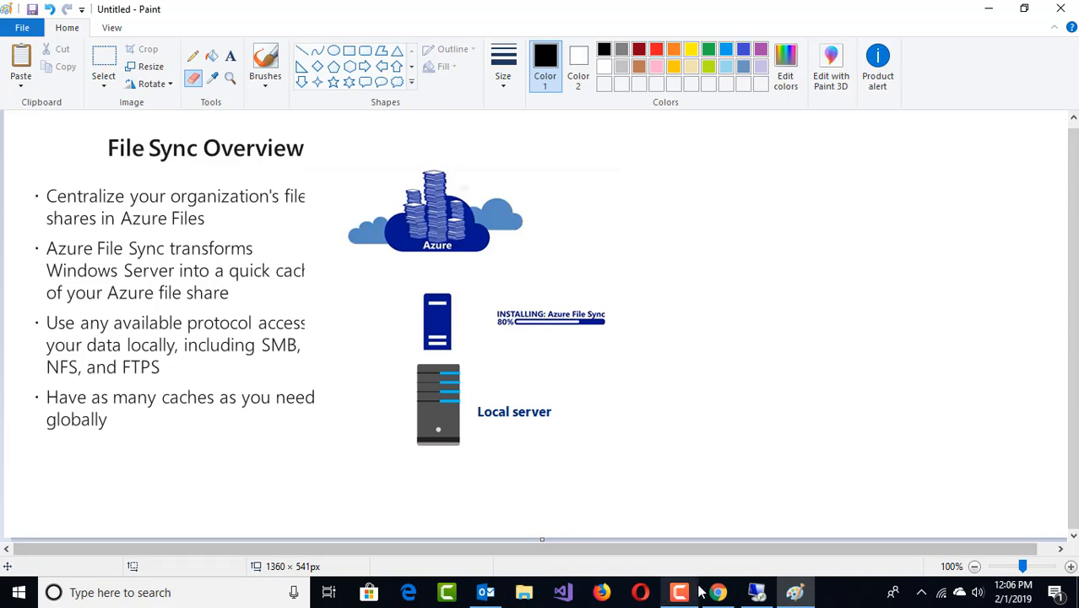
{"action": "mouse_move", "coordinate": [717, 594]}
{"action": "left_click", "coordinate": [710, 549]}
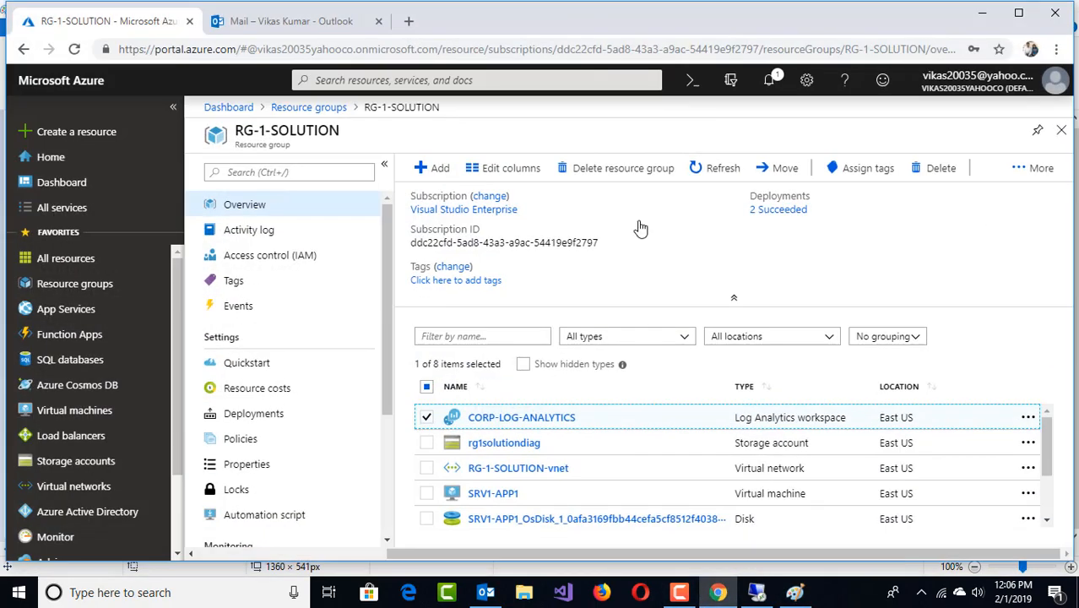
{"action": "left_click", "coordinate": [108, 132]}
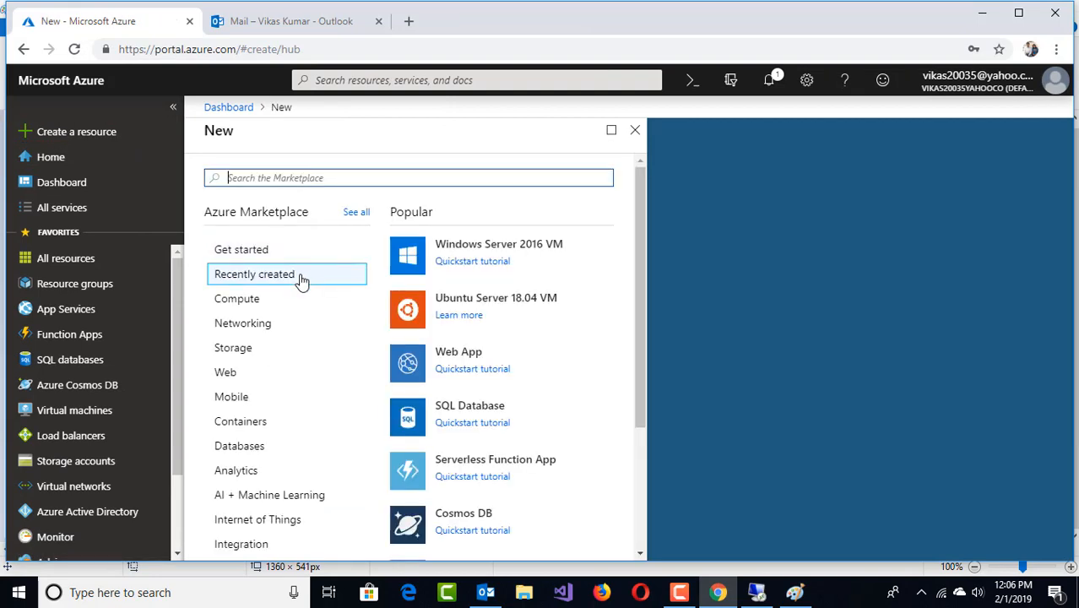
{"action": "left_click", "coordinate": [251, 349]}
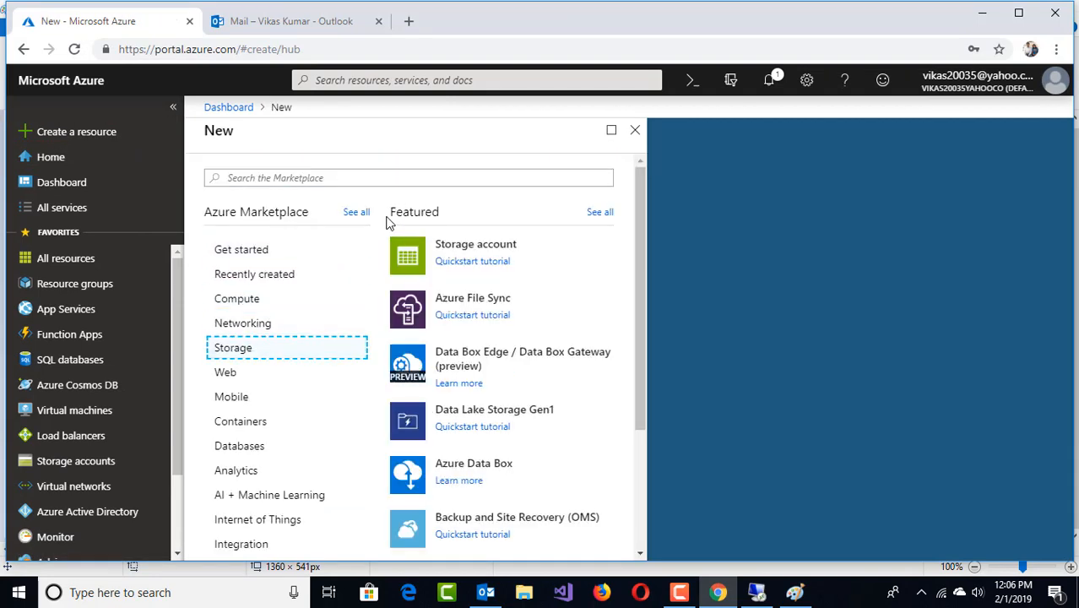
{"action": "left_click", "coordinate": [469, 253]}
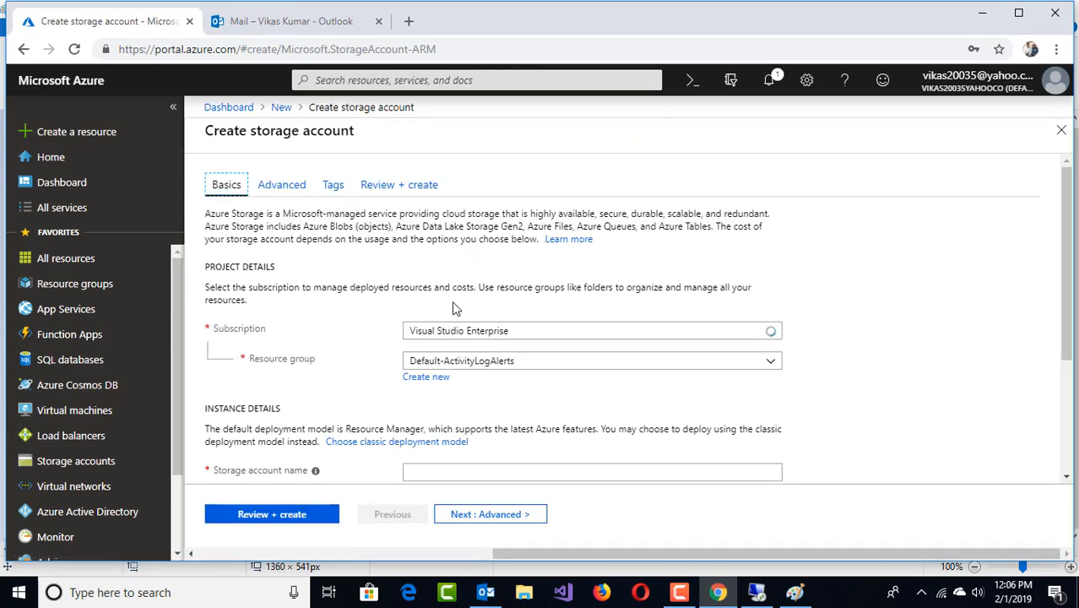
Name the account stg1000 in resource group RG-1-SOLUTION, located in East US
{"action": "scroll", "coordinate": [581, 308], "scroll_direction": "down", "scroll_amount": 2}
{"action": "left_click", "coordinate": [769, 282]}
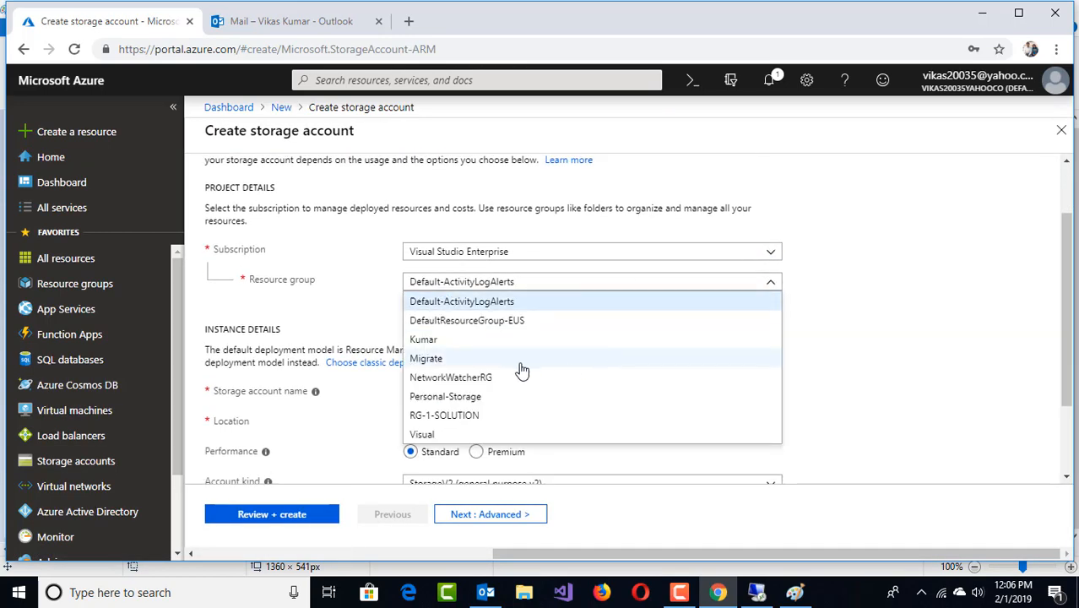
{"action": "left_click", "coordinate": [474, 415]}
{"action": "left_click", "coordinate": [459, 392]}
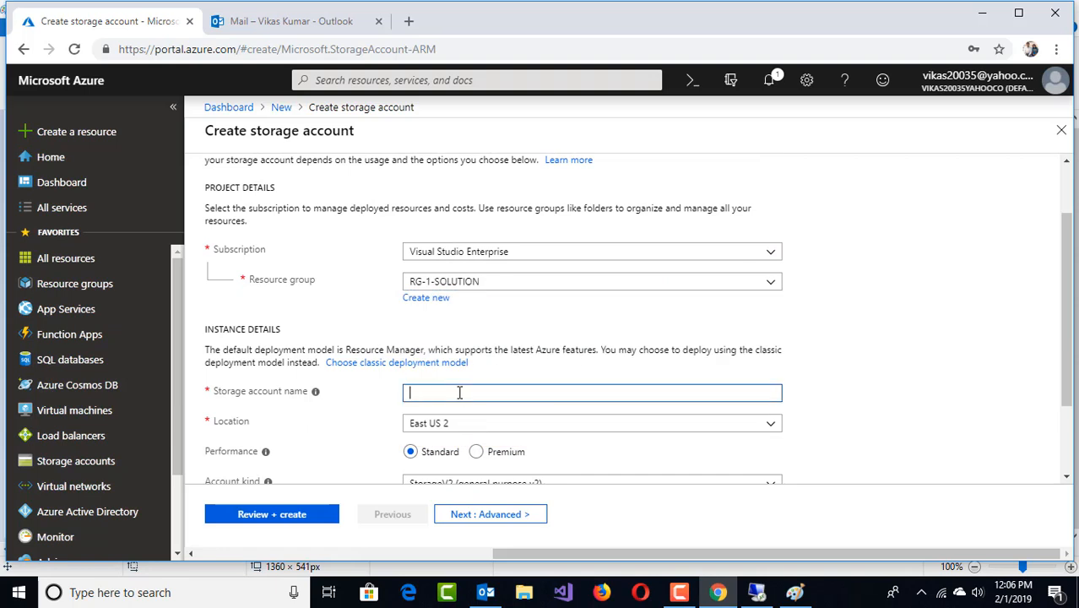
{"action": "type", "text": "stg1000"}
{"action": "left_click", "coordinate": [771, 423]}
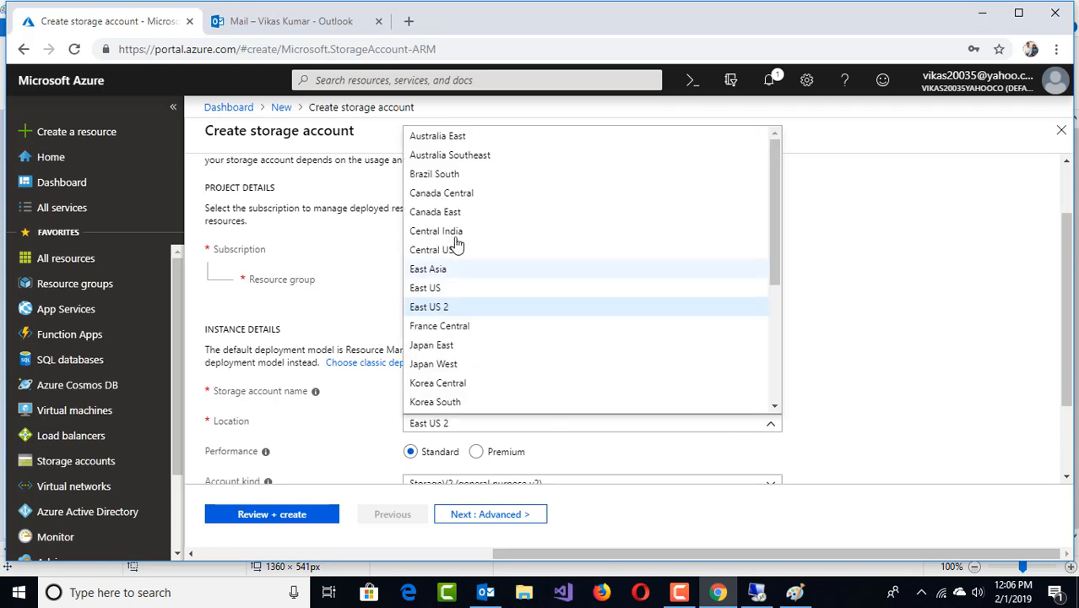
{"action": "left_click", "coordinate": [431, 288]}
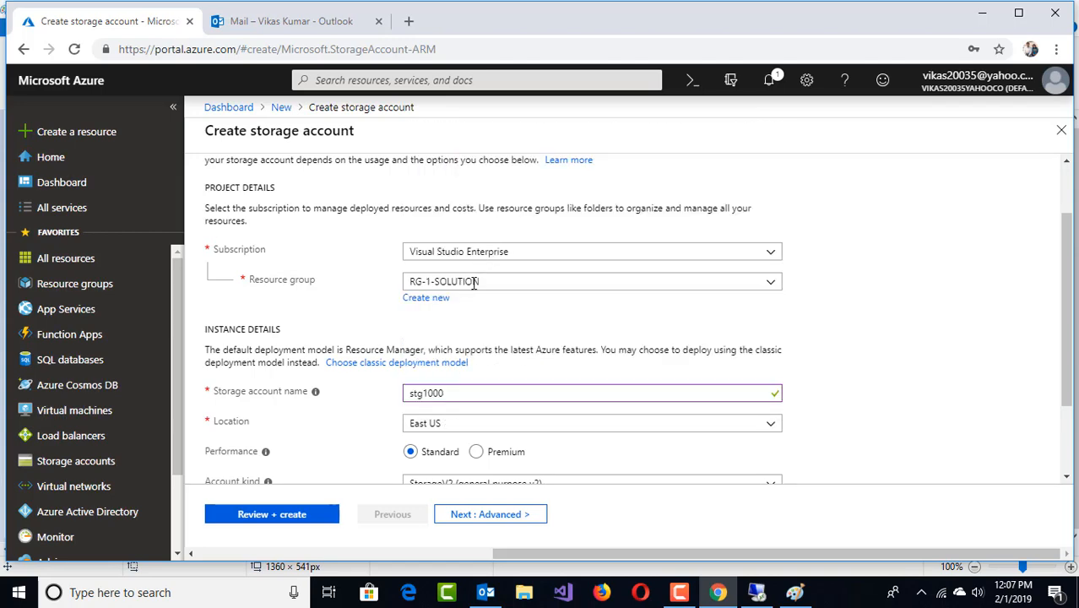
{"action": "scroll", "coordinate": [474, 284], "scroll_direction": "down", "scroll_amount": 2}
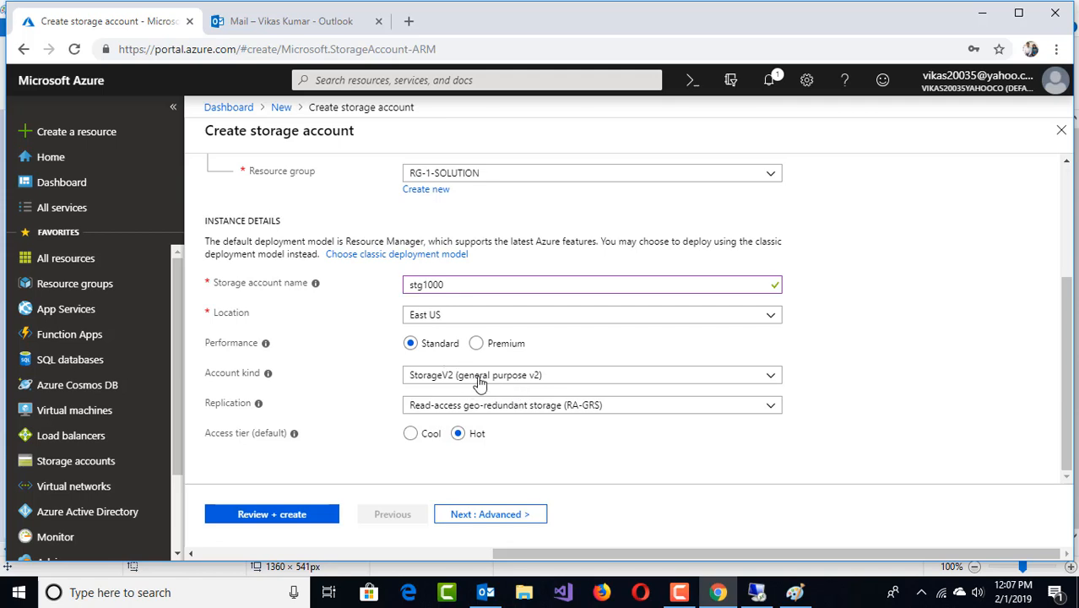
Choose geo-redundant storage (GRS) replication, then review and create the account
{"action": "left_click", "coordinate": [558, 411]}
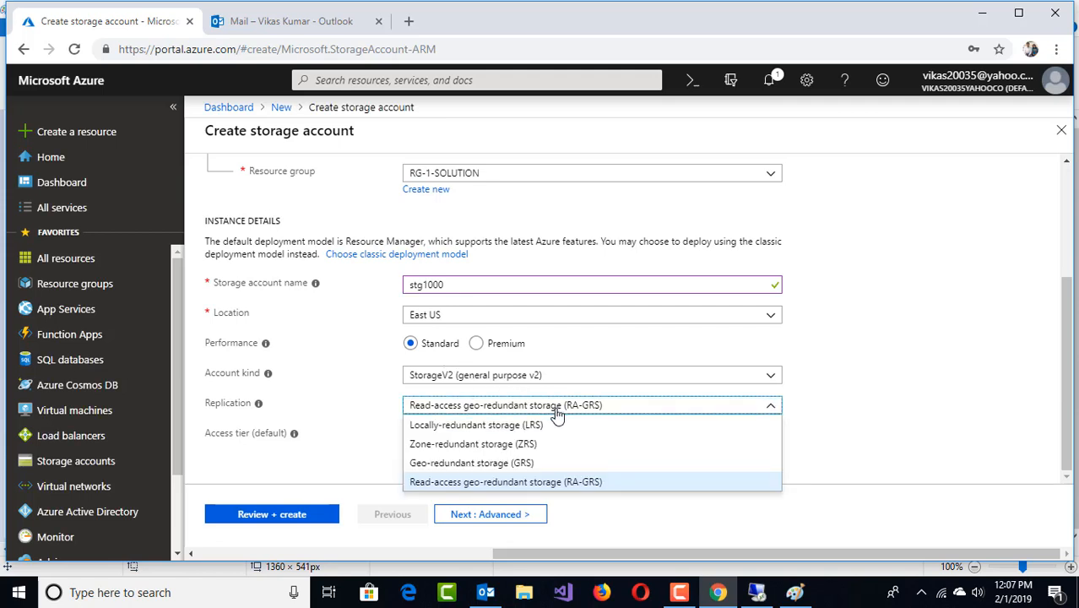
{"action": "left_click", "coordinate": [622, 462]}
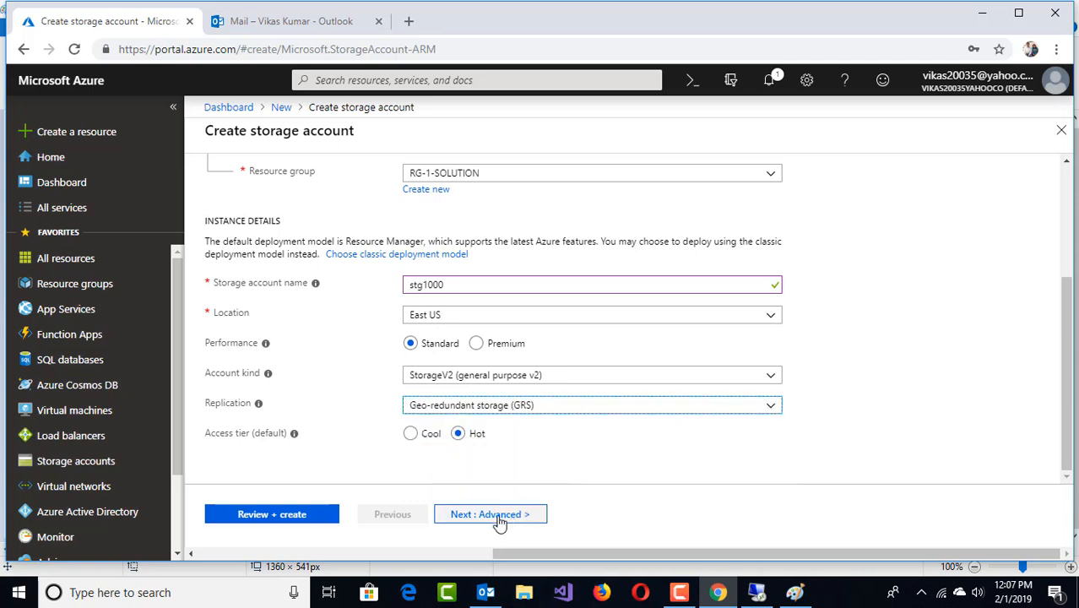
{"action": "left_click", "coordinate": [307, 517]}
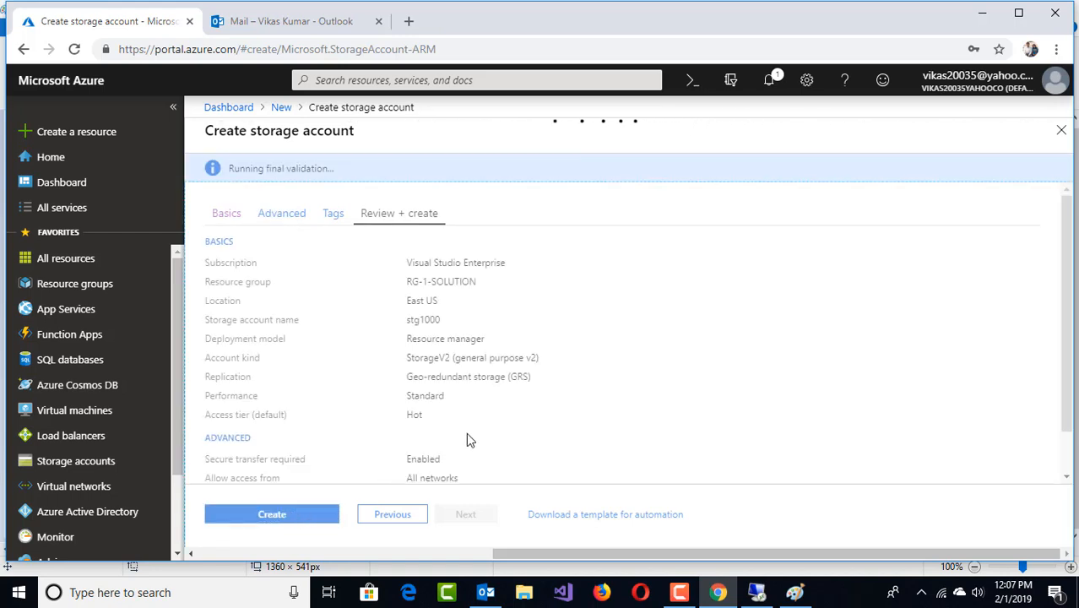
{"action": "left_click", "coordinate": [307, 512]}
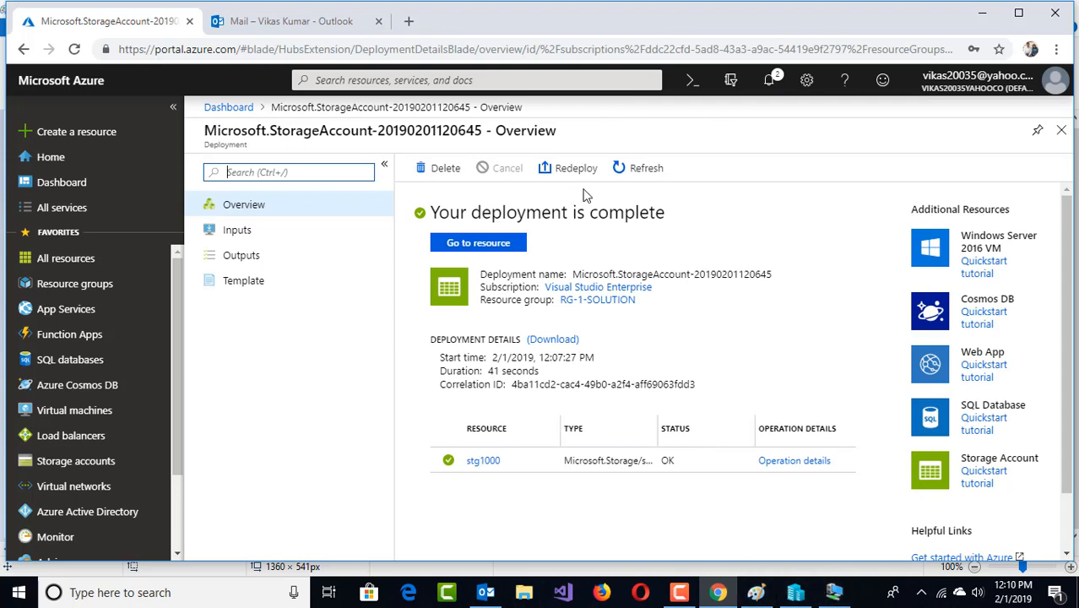
Look up the Azure File Sync offering by searching 'file', then close it
{"action": "left_click", "coordinate": [255, 211]}
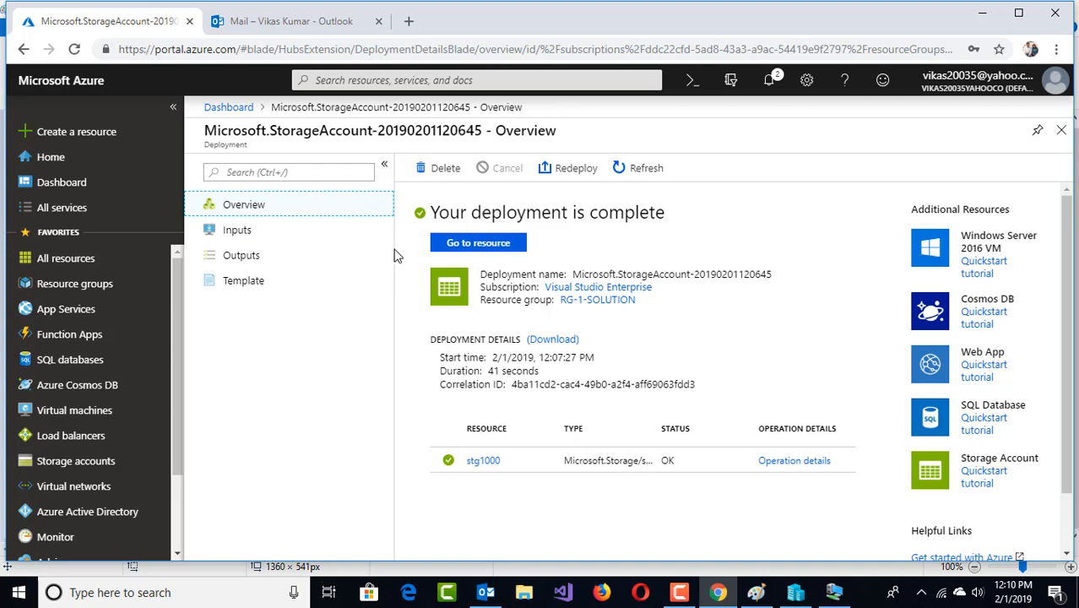
{"action": "left_click", "coordinate": [80, 133]}
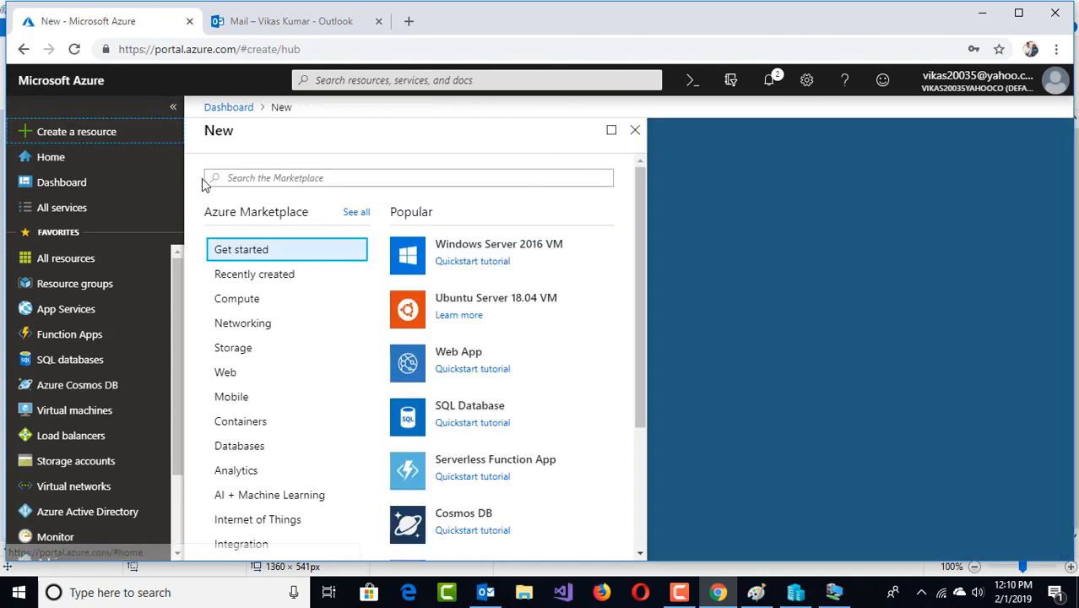
{"action": "type", "text": "file"}
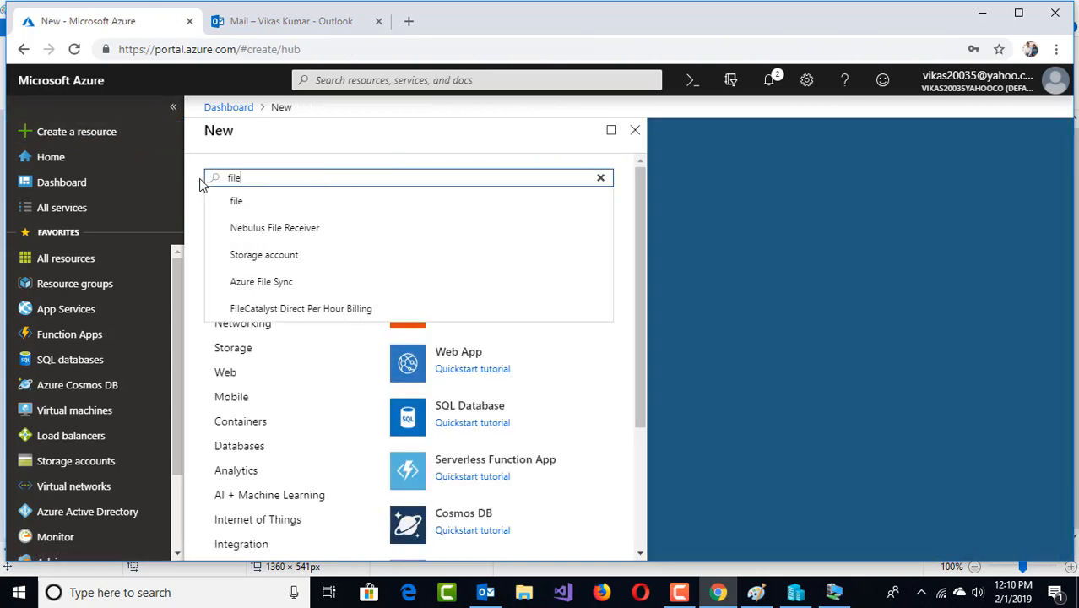
{"action": "left_click", "coordinate": [263, 282]}
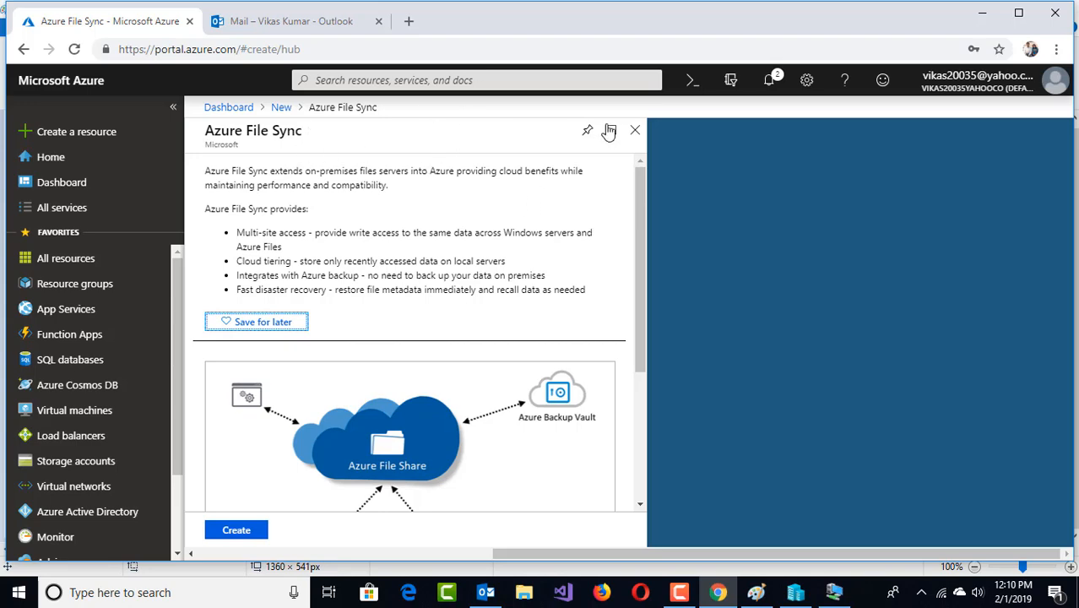
{"action": "left_click", "coordinate": [635, 130]}
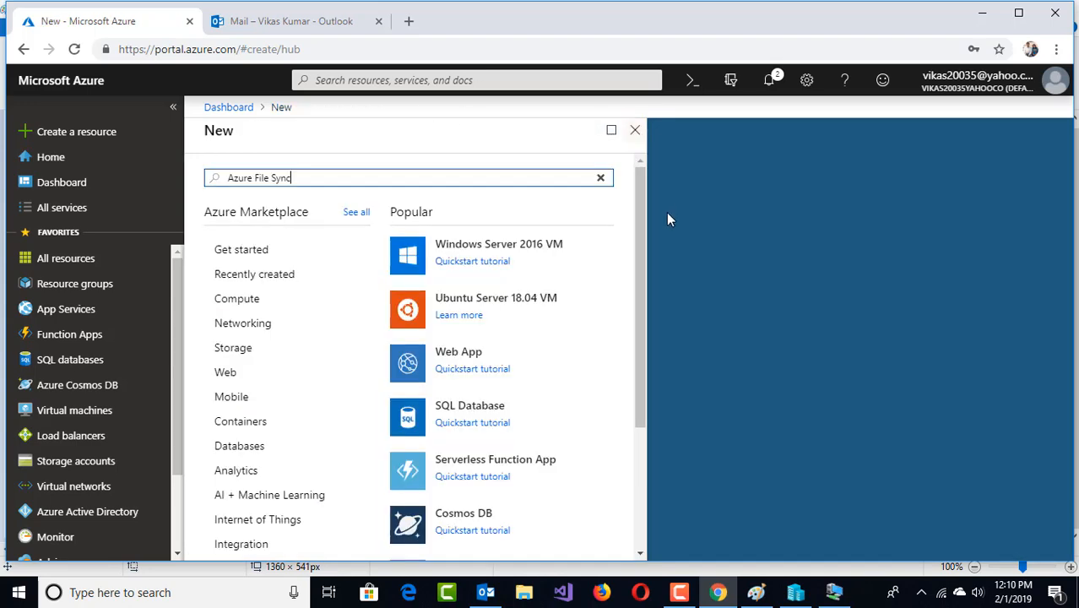
{"action": "left_click", "coordinate": [635, 130]}
Open resource group RG-1-SOLUTION and select the stg1000 storage account
{"action": "left_click", "coordinate": [78, 287]}
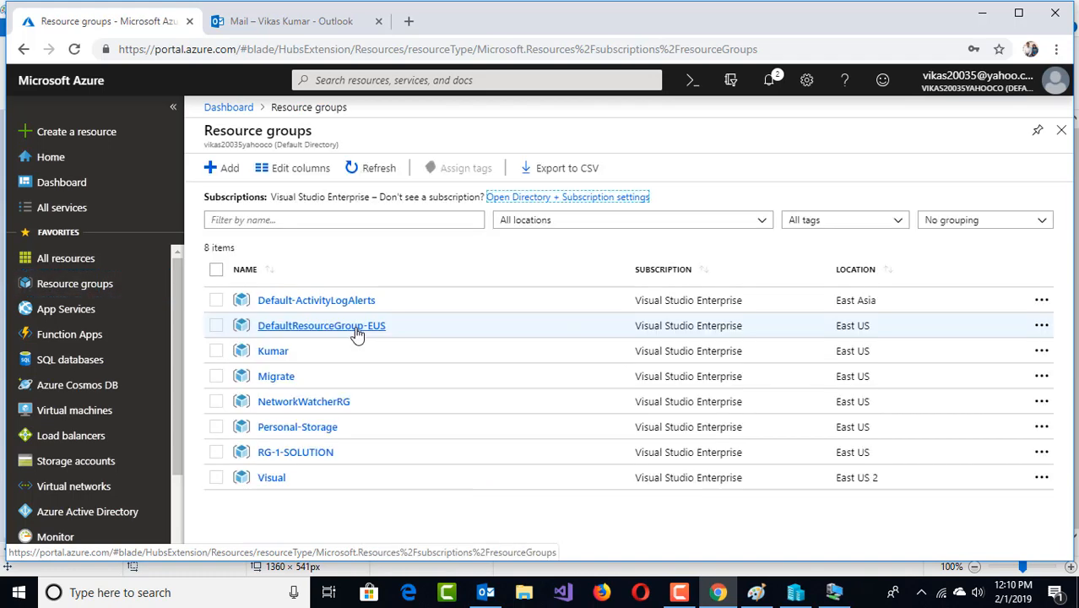
{"action": "left_click", "coordinate": [297, 453]}
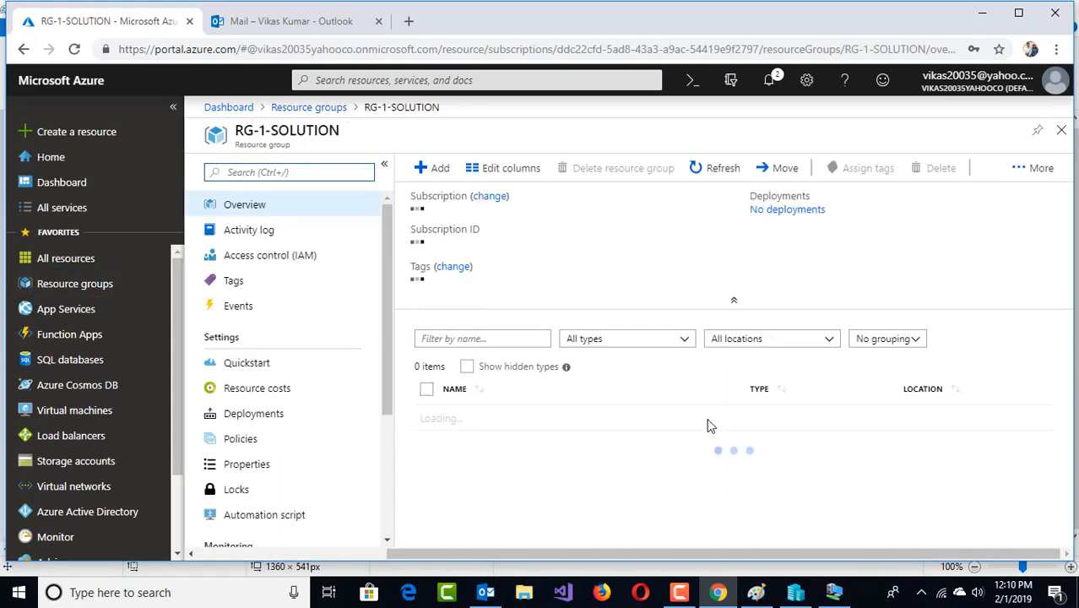
{"action": "scroll", "coordinate": [602, 442], "scroll_direction": "down", "scroll_amount": 1}
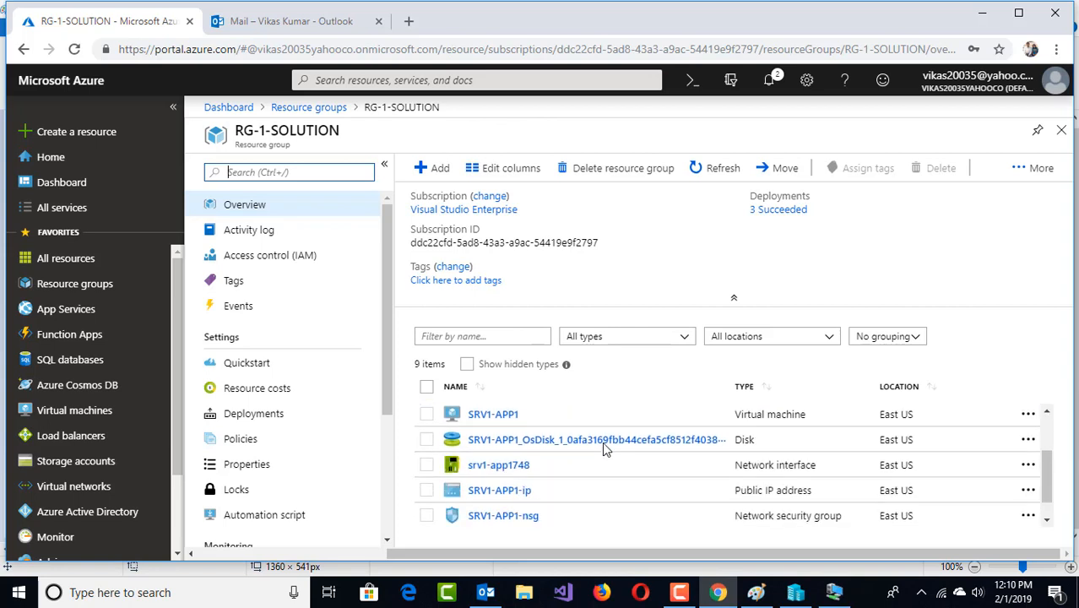
{"action": "scroll", "coordinate": [604, 451], "scroll_direction": "down", "scroll_amount": 1}
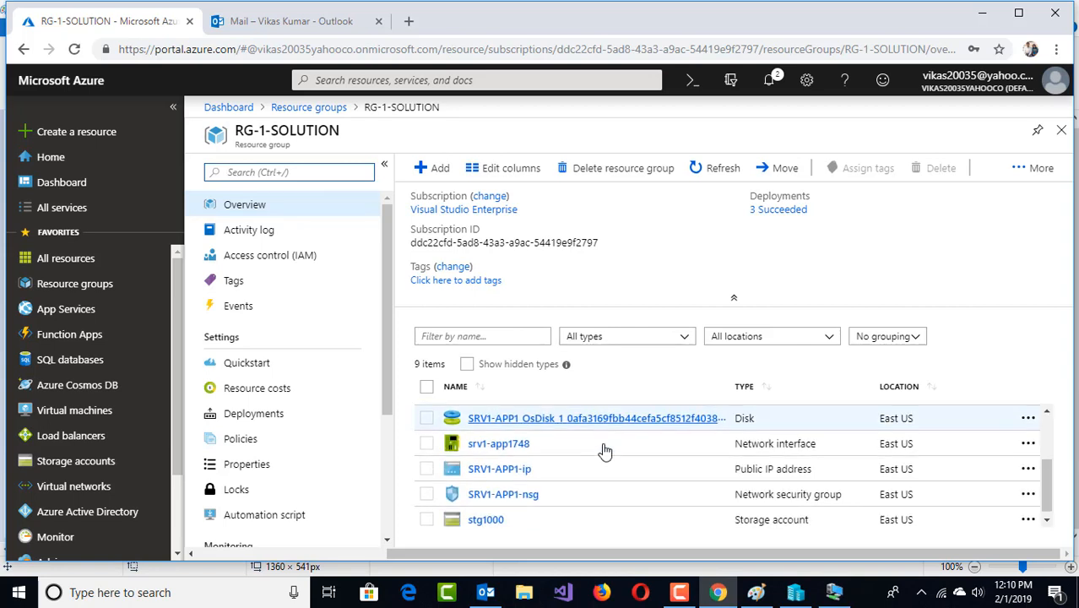
{"action": "left_click", "coordinate": [496, 515]}
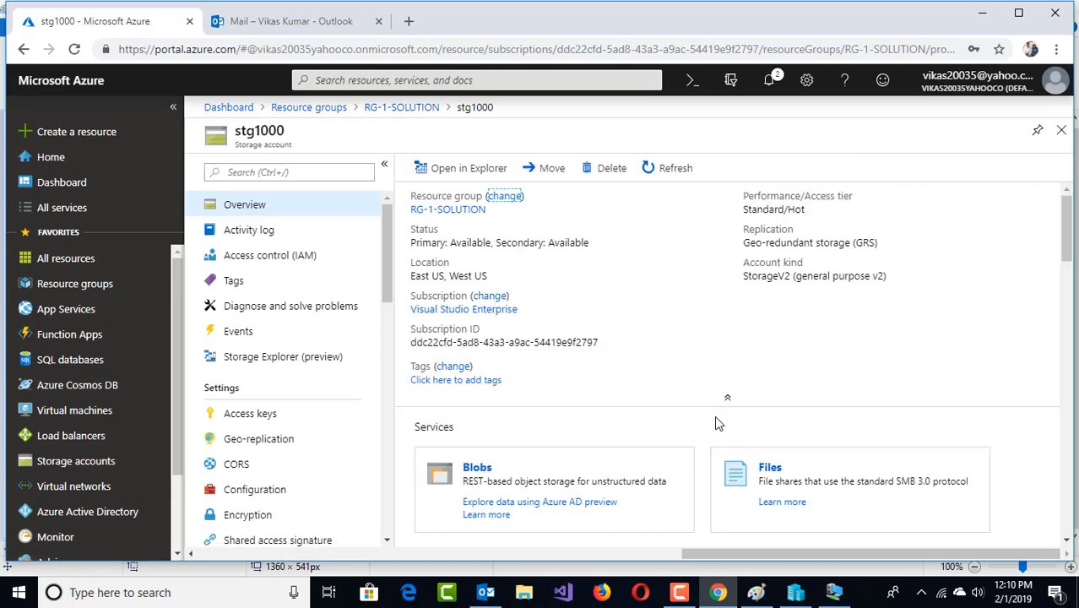
{"action": "scroll", "coordinate": [714, 415], "scroll_direction": "down", "scroll_amount": 1}
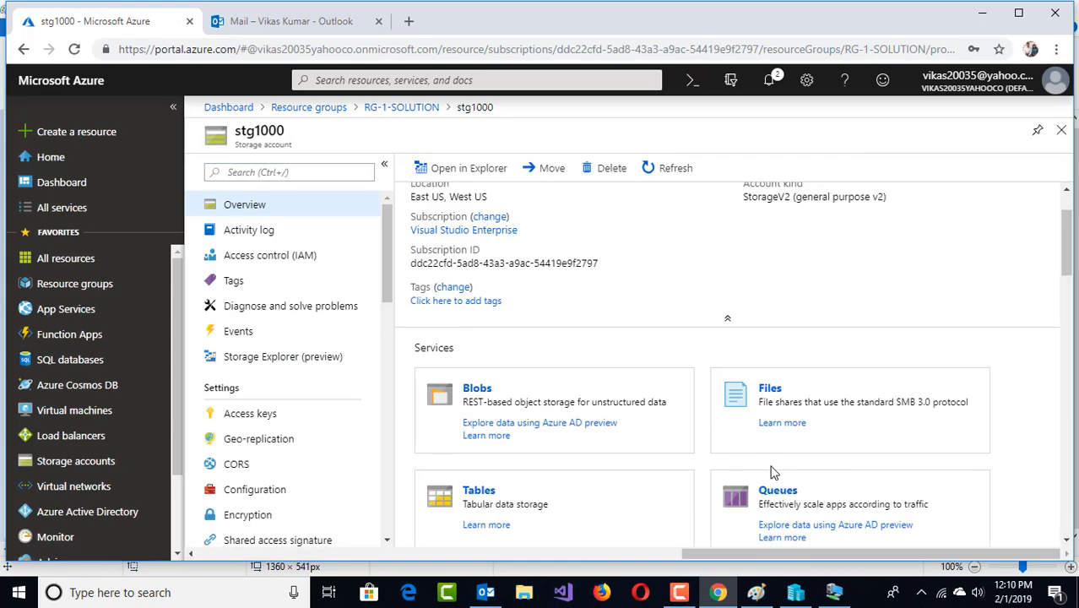
Add a file share in stg1000 named corpfilesync (all lowercase) with a 4000 GiB quota
{"action": "left_click", "coordinate": [770, 389]}
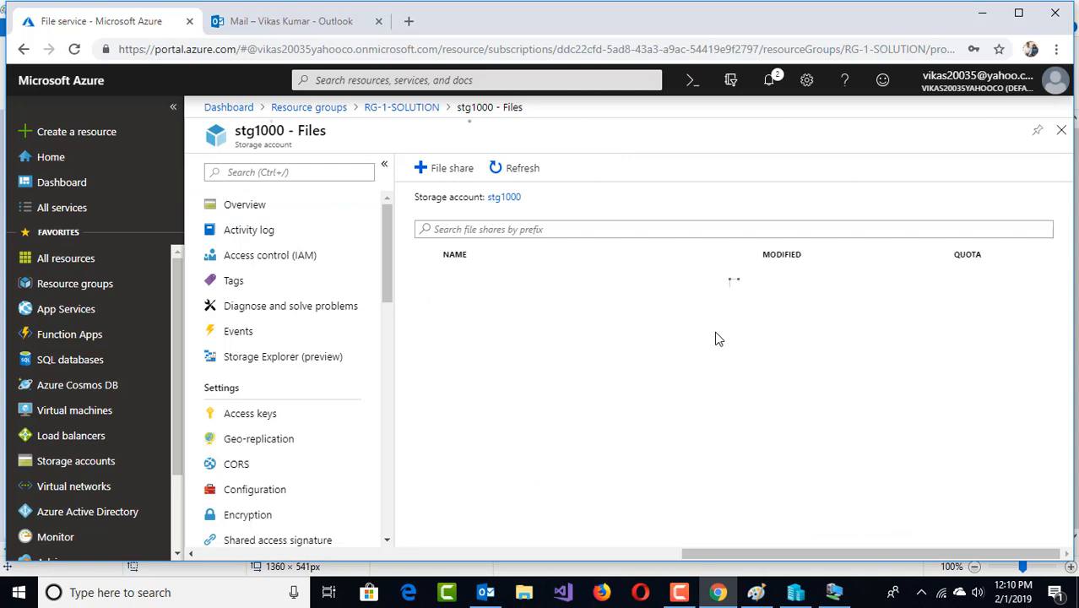
{"action": "left_click", "coordinate": [454, 174]}
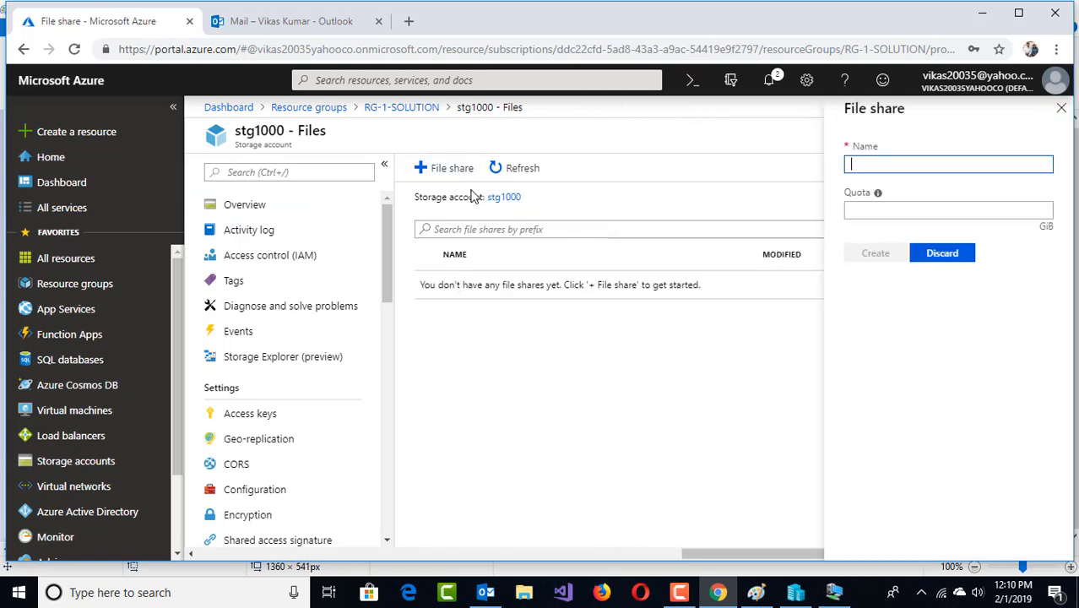
{"action": "type", "text": "C"}
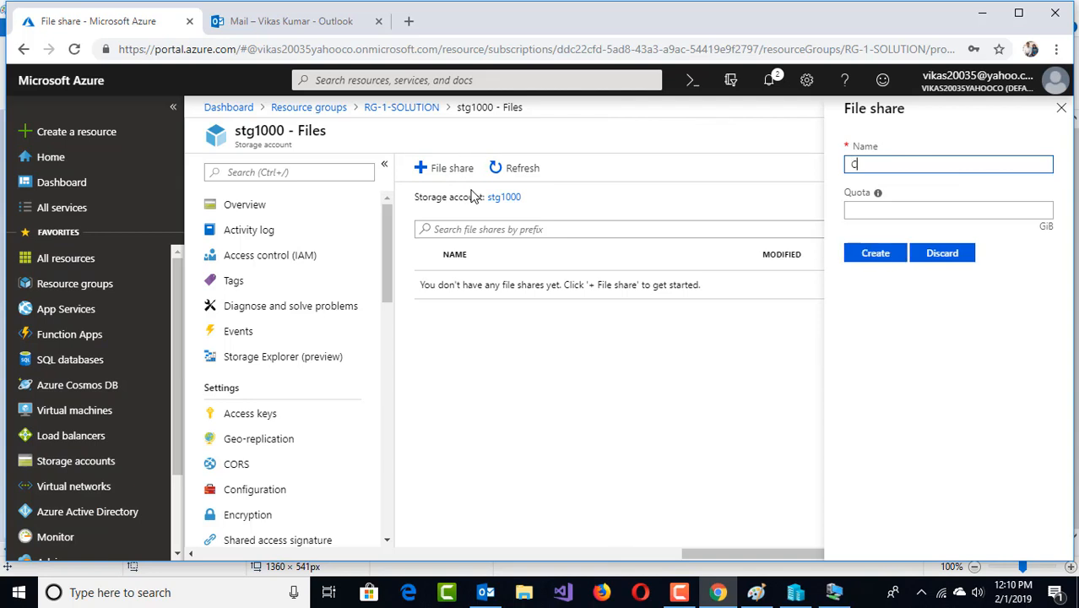
{"action": "type", "text": "orpfil"}
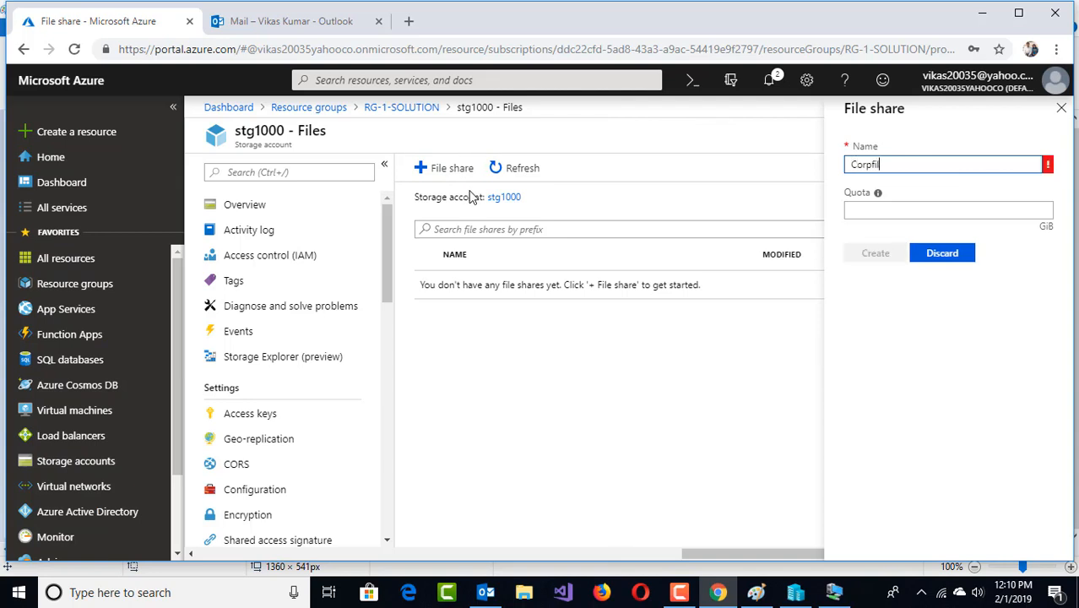
{"action": "type", "text": "eSync"}
{"action": "key", "text": "BackSpace"}
{"action": "type", "text": "c"}
{"action": "key", "text": "Tab"}
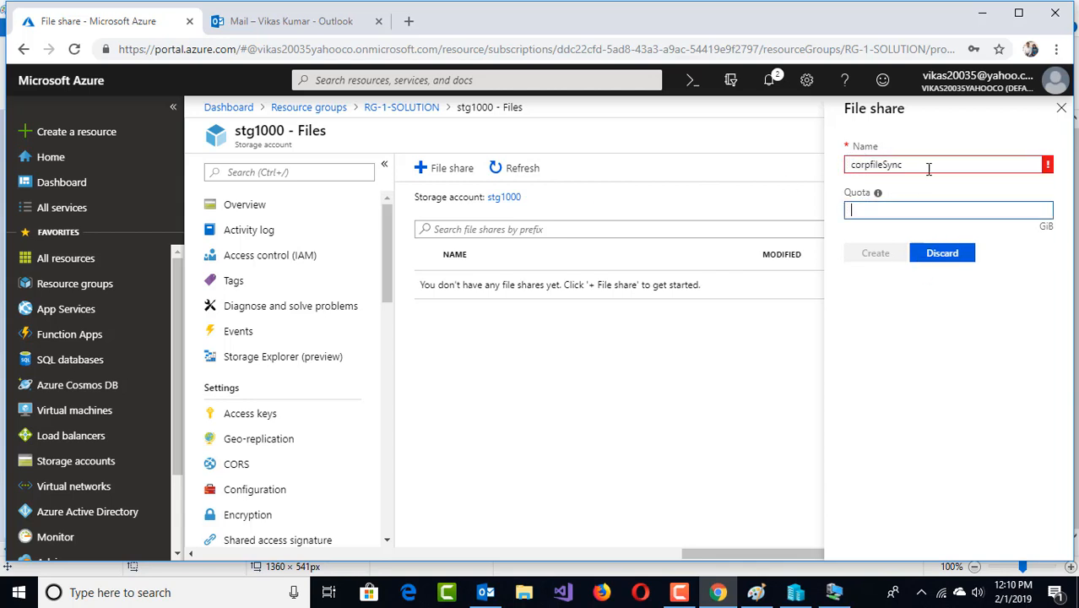
{"action": "left_click", "coordinate": [886, 164]}
{"action": "key", "text": "BackSpace"}
{"action": "type", "text": "s"}
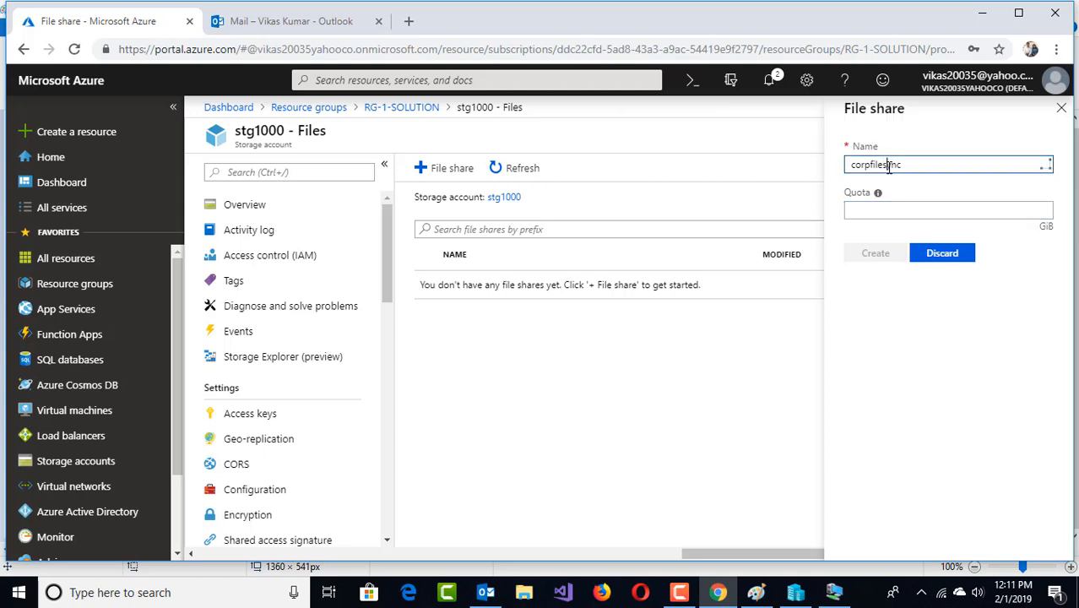
{"action": "key", "text": "Tab"}
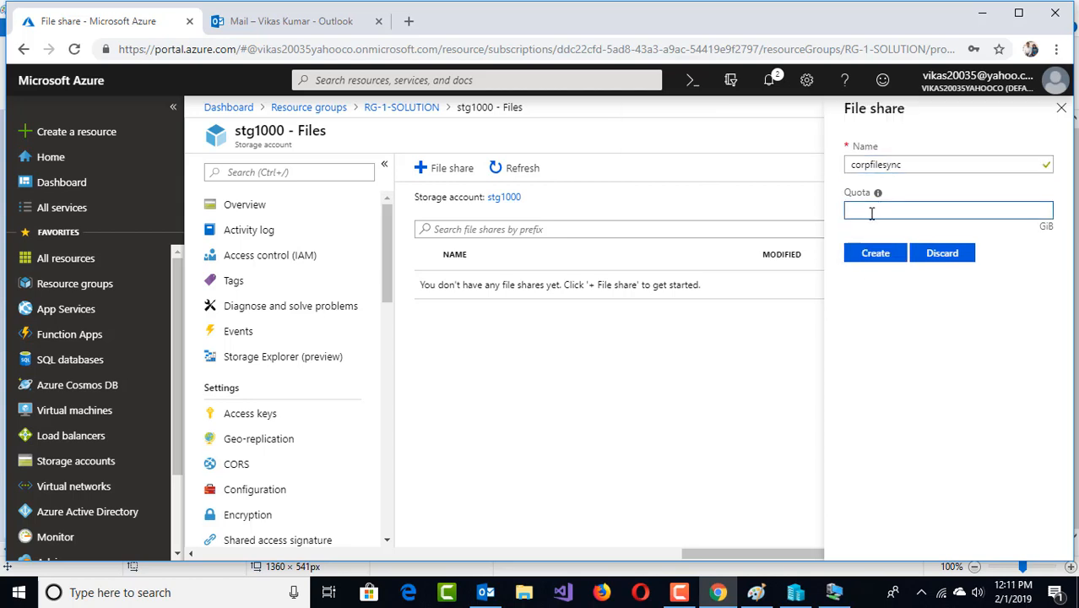
{"action": "type", "text": "4000"}
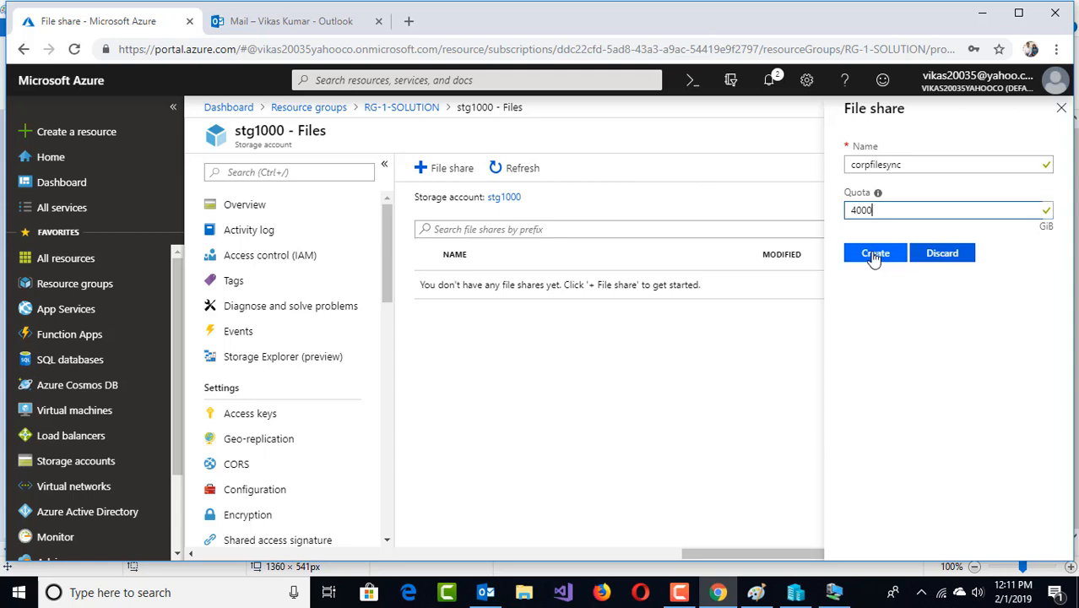
{"action": "left_click", "coordinate": [874, 255]}
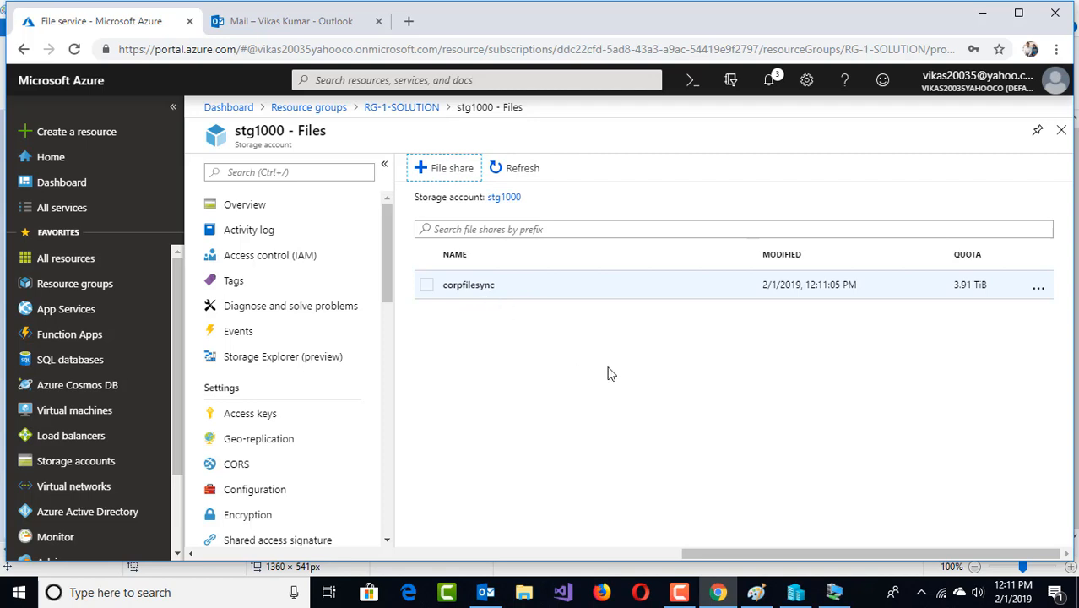
Search 'file' under Create a resource and open the Azure File Sync offering
{"action": "left_click", "coordinate": [100, 135]}
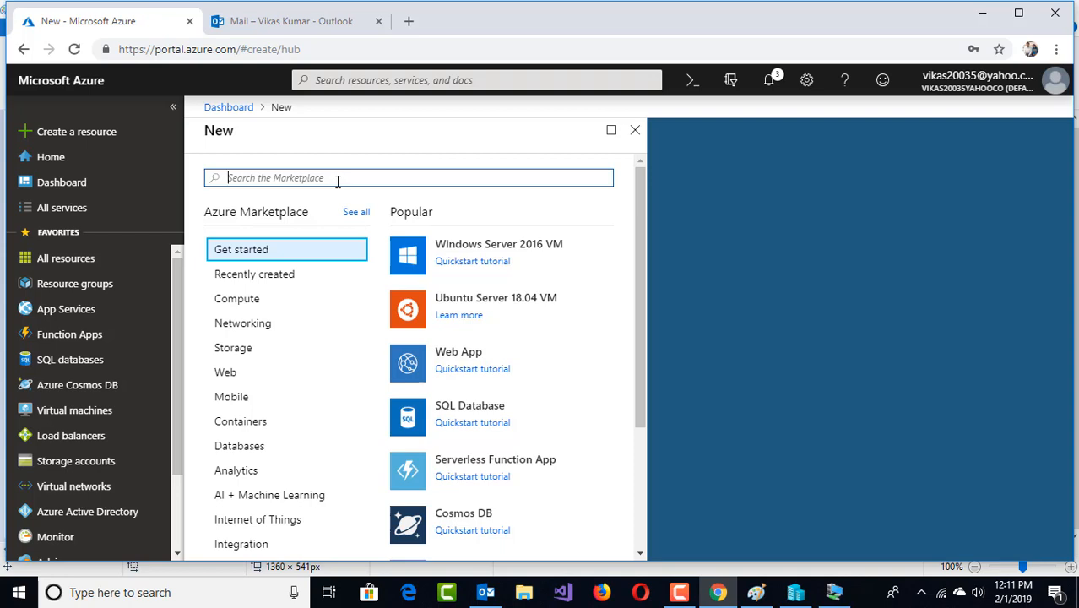
{"action": "type", "text": "file"}
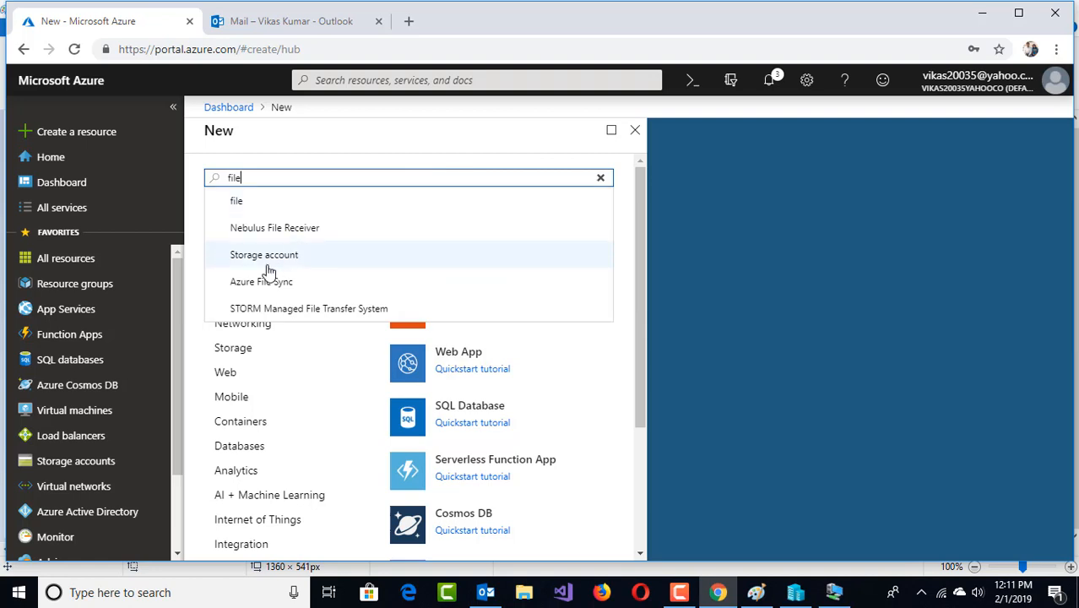
{"action": "left_click", "coordinate": [266, 281]}
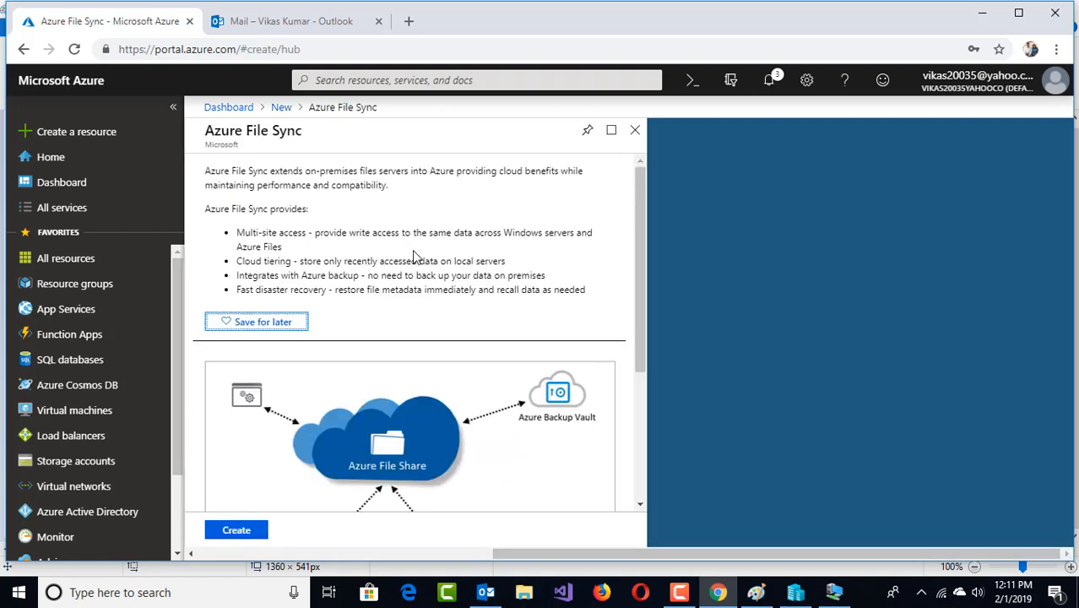
{"action": "left_click_drag", "start_coordinate": [218, 184], "coordinate": [495, 172]}
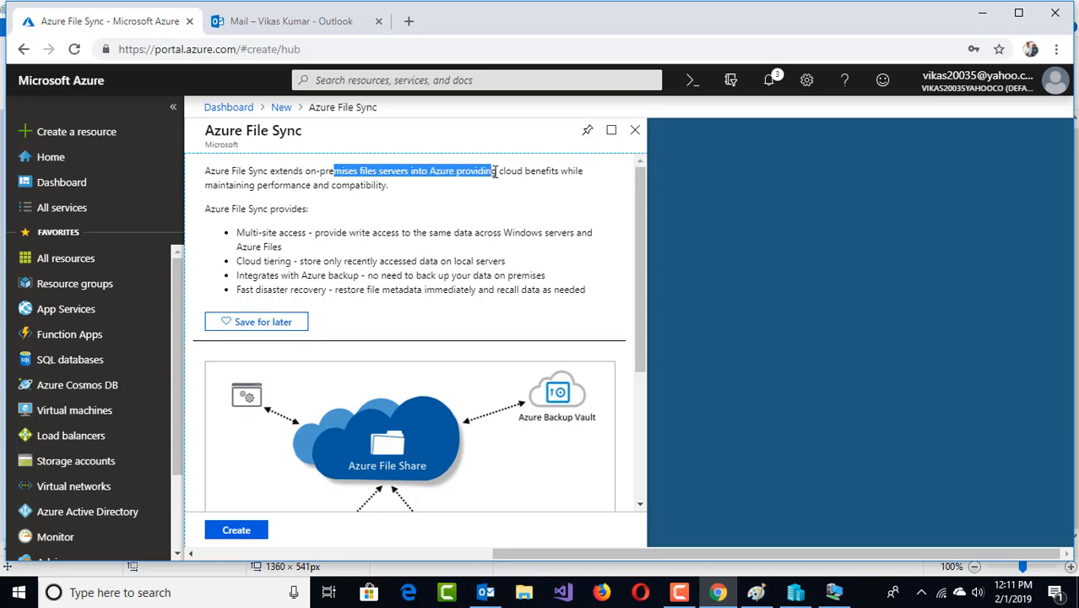
{"action": "scroll", "coordinate": [355, 314], "scroll_direction": "down", "scroll_amount": 1}
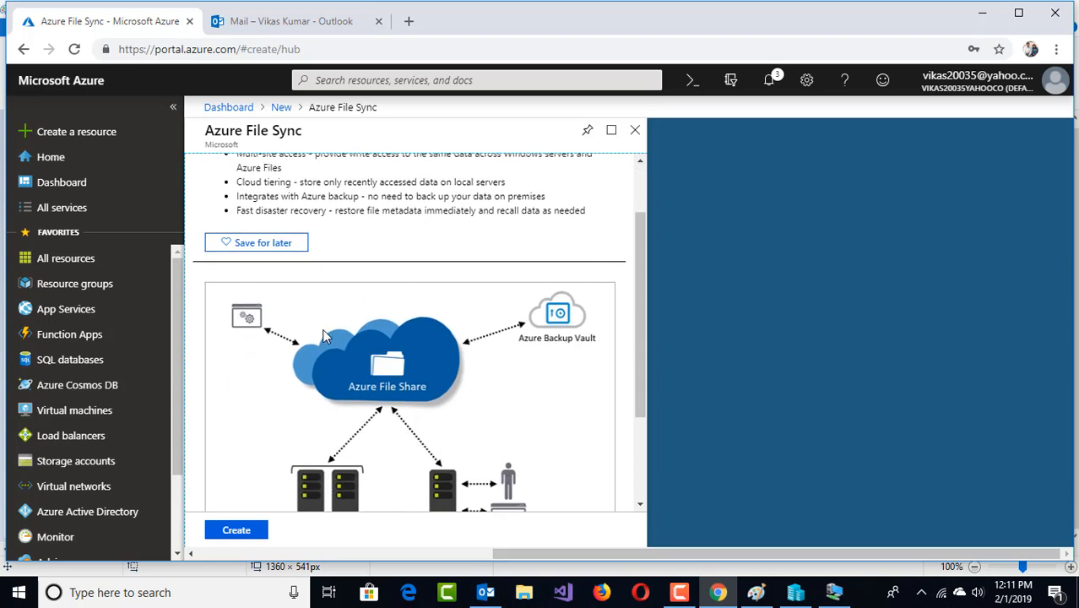
{"action": "scroll", "coordinate": [323, 329], "scroll_direction": "down", "scroll_amount": 1}
{"action": "scroll", "coordinate": [325, 321], "scroll_direction": "up", "scroll_amount": 2}
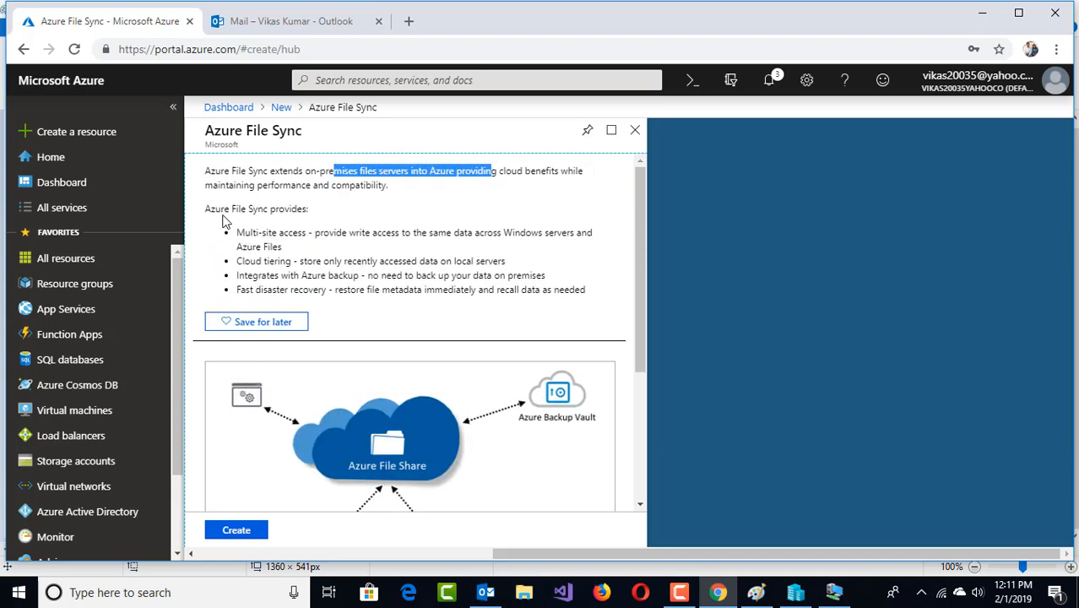
Highlight the multi-site access and disaster recovery benefits, then start creating the service
{"action": "left_click_drag", "start_coordinate": [215, 209], "coordinate": [304, 210]}
{"action": "left_click_drag", "start_coordinate": [239, 233], "coordinate": [305, 233]}
{"action": "left_click_drag", "start_coordinate": [244, 261], "coordinate": [344, 276]}
{"action": "left_click_drag", "start_coordinate": [255, 290], "coordinate": [322, 294]}
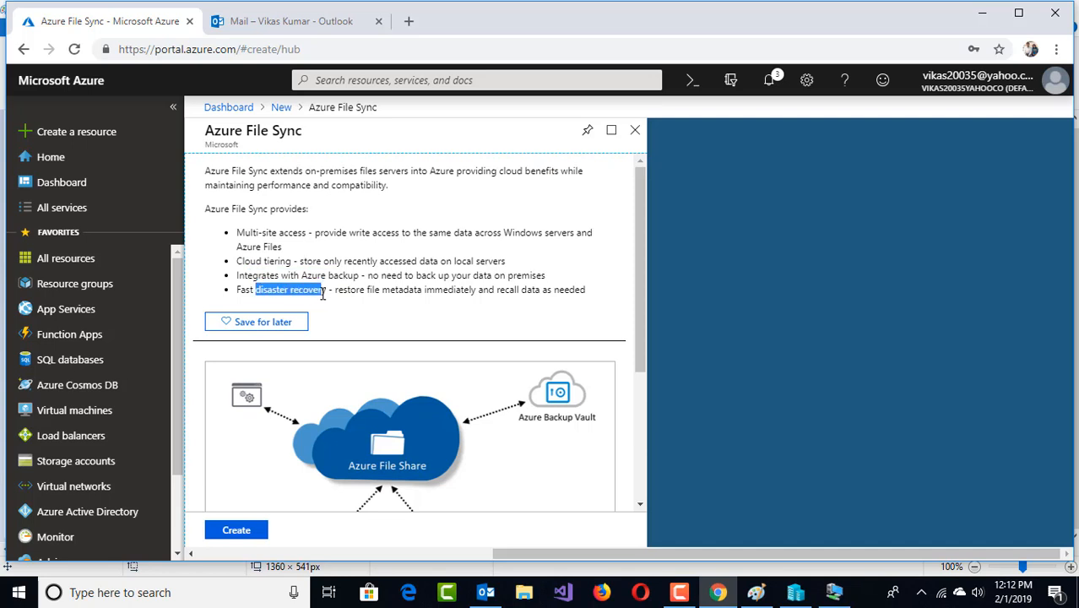
{"action": "left_click", "coordinate": [245, 532]}
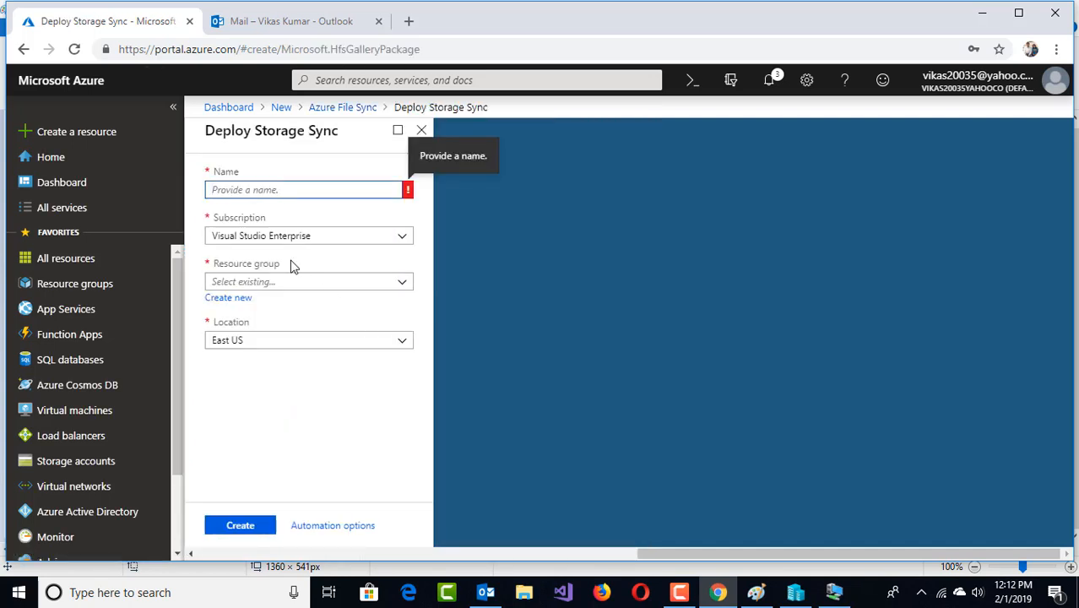
Name the storage sync service Corpfilesync in resource group RG-1-SOLUTION
{"action": "type", "text": "Corpfilesync"}
{"action": "key", "text": "Tab"}
{"action": "left_click", "coordinate": [402, 281]}
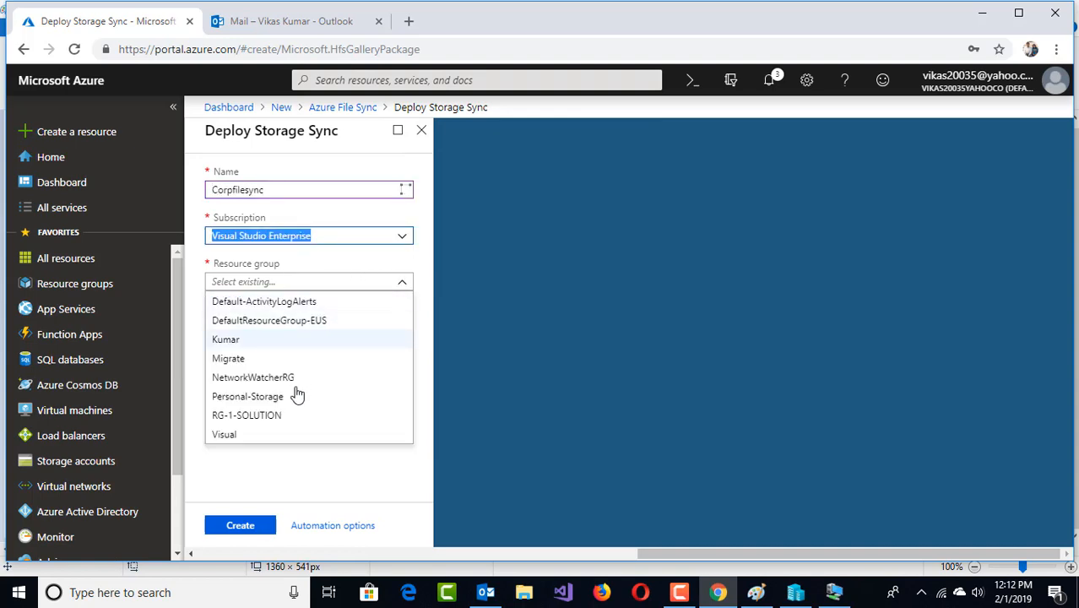
{"action": "left_click", "coordinate": [288, 421]}
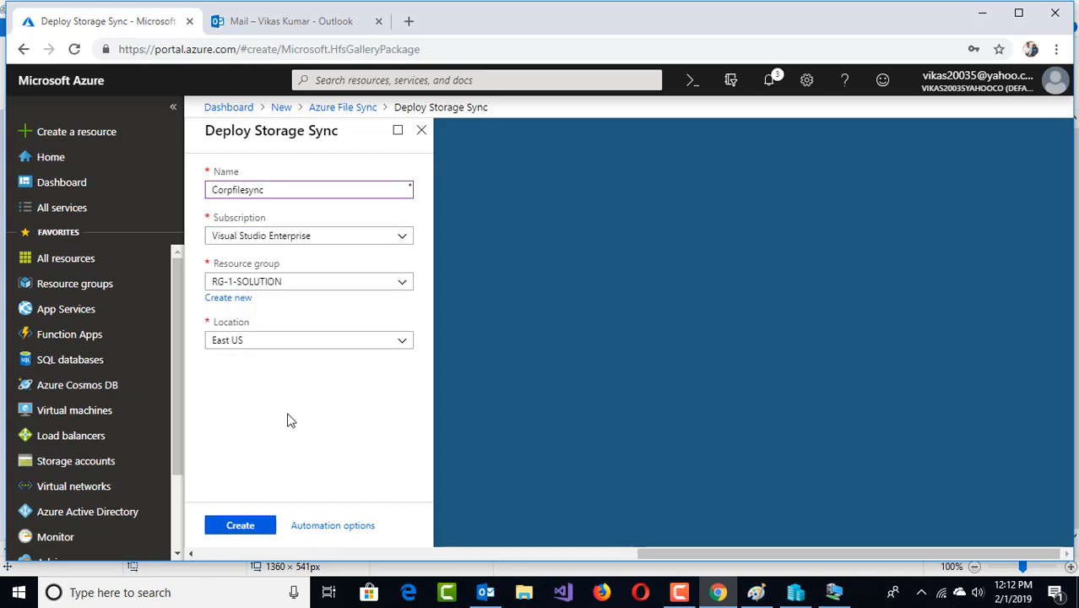
Deploy the Corpfilesync service and switch to the on-premises file server session
{"action": "left_click", "coordinate": [244, 527]}
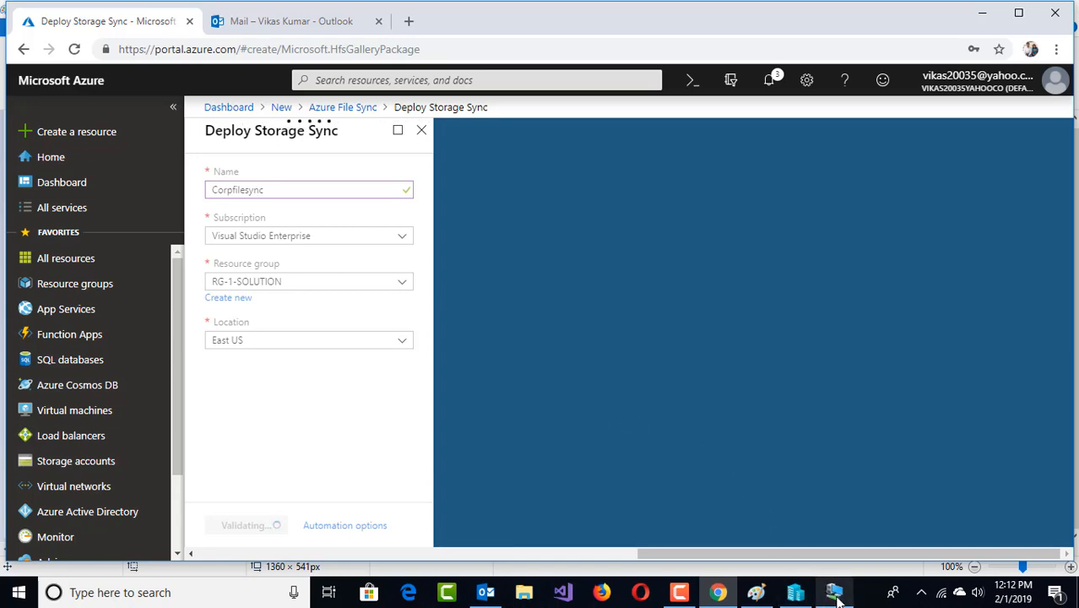
{"action": "mouse_move", "coordinate": [833, 592]}
{"action": "left_click", "coordinate": [830, 504]}
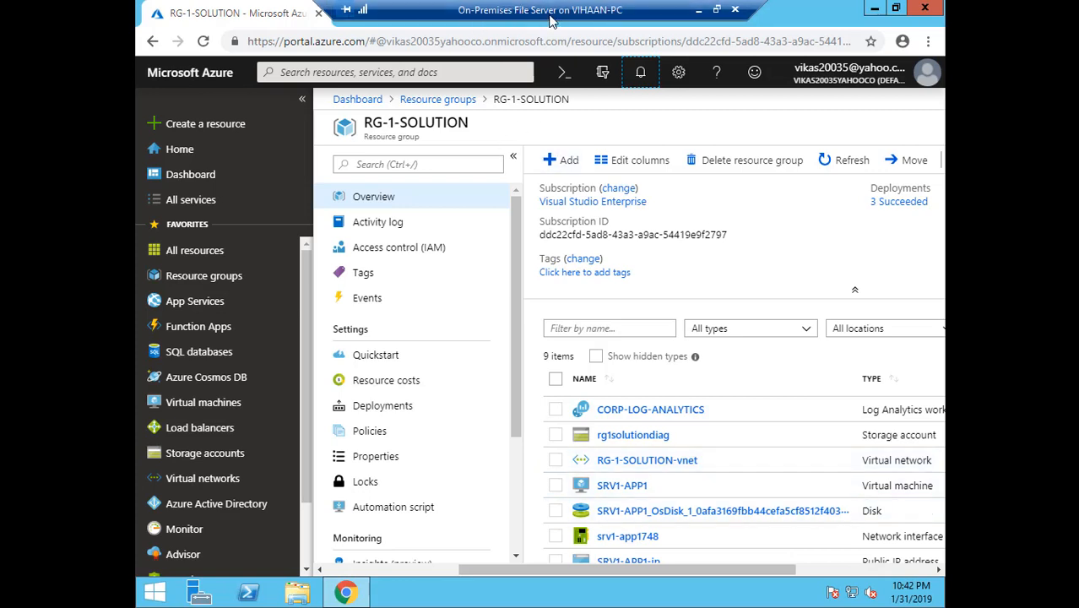
Minimize the server's Chrome window to reveal the Windows Server desktop
{"action": "left_click", "coordinate": [874, 10]}
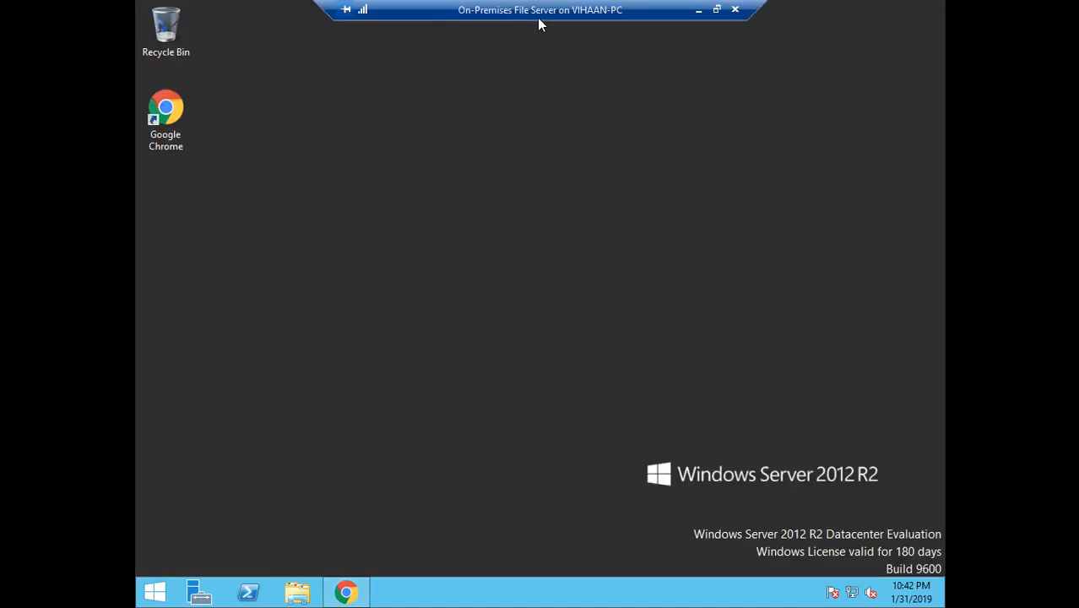
Launch Windows PowerShell as administrator and position its window
{"action": "right_click", "coordinate": [249, 591]}
{"action": "left_click", "coordinate": [224, 461]}
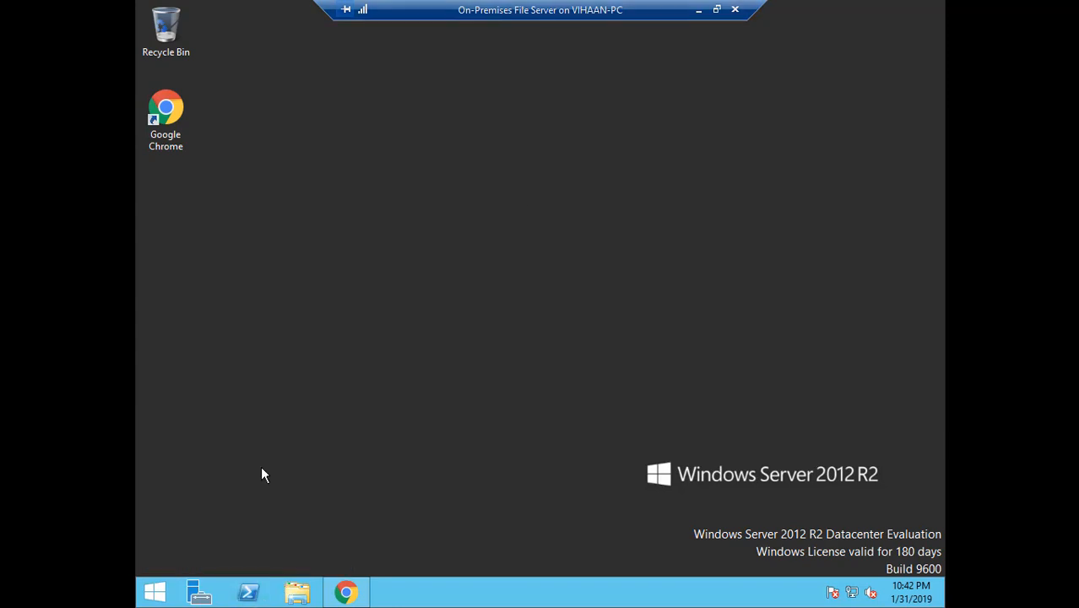
{"action": "left_click_drag", "start_coordinate": [292, 27], "coordinate": [459, 267]}
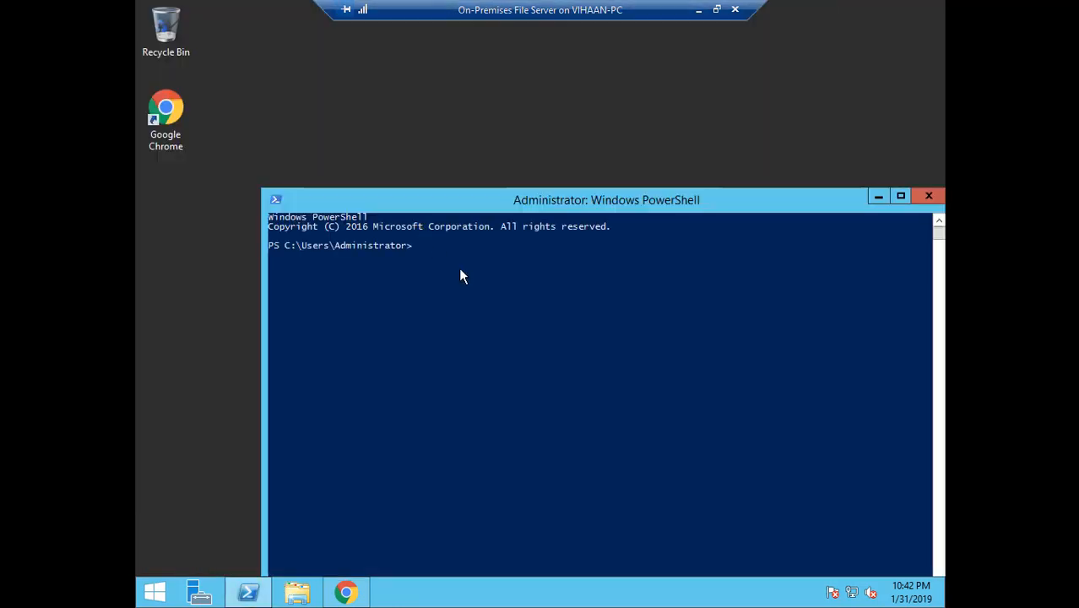
{"action": "left_click", "coordinate": [458, 268]}
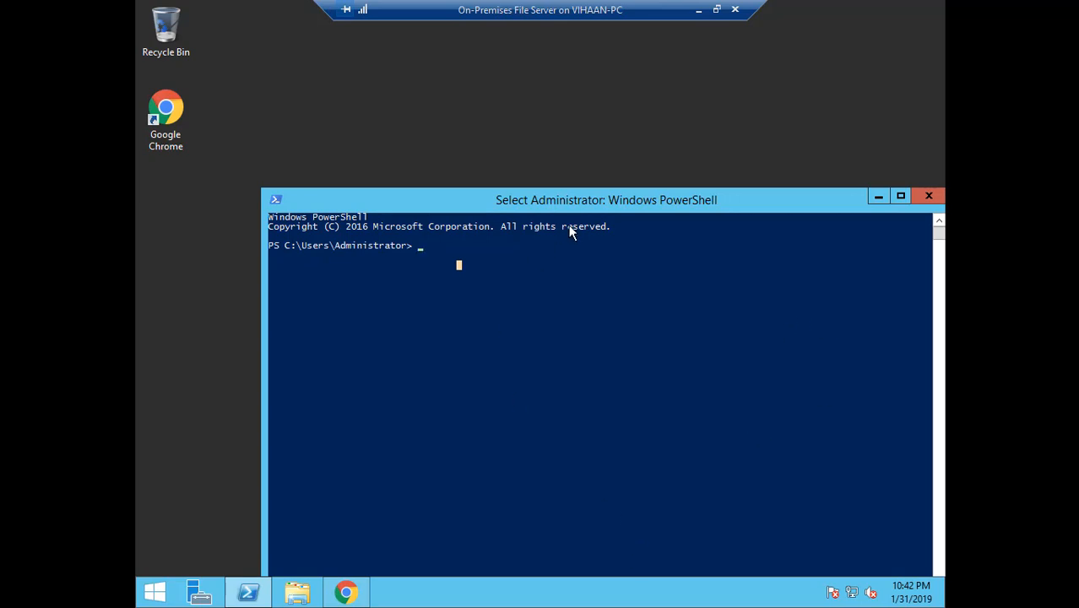
{"action": "left_click_drag", "start_coordinate": [555, 200], "coordinate": [536, 116]}
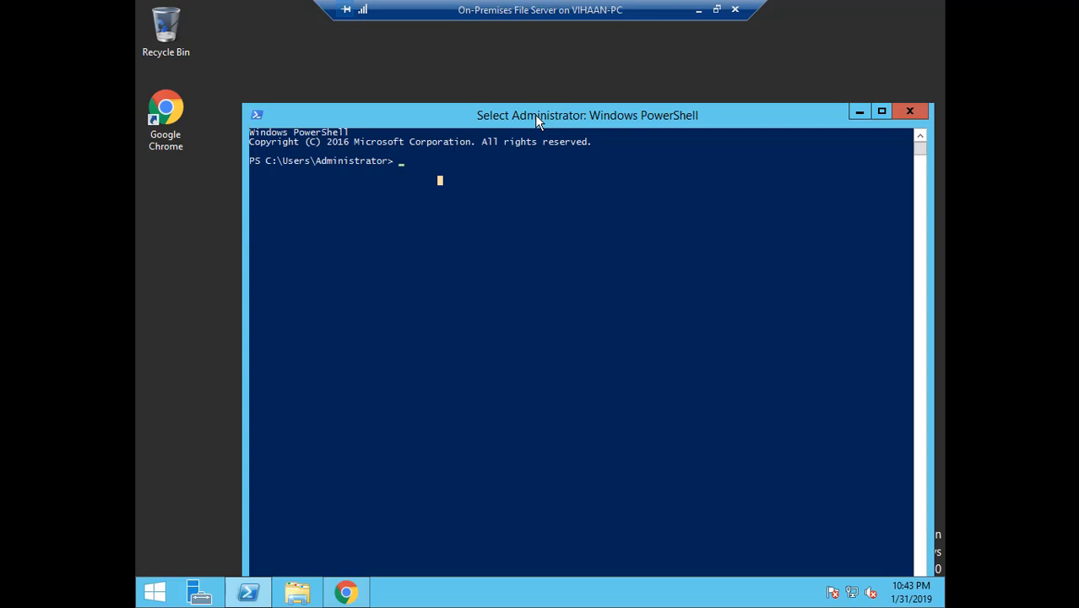
Run Install-Module AzureRM, answering y to install the NuGet provider
{"action": "type", "text": "install-"}
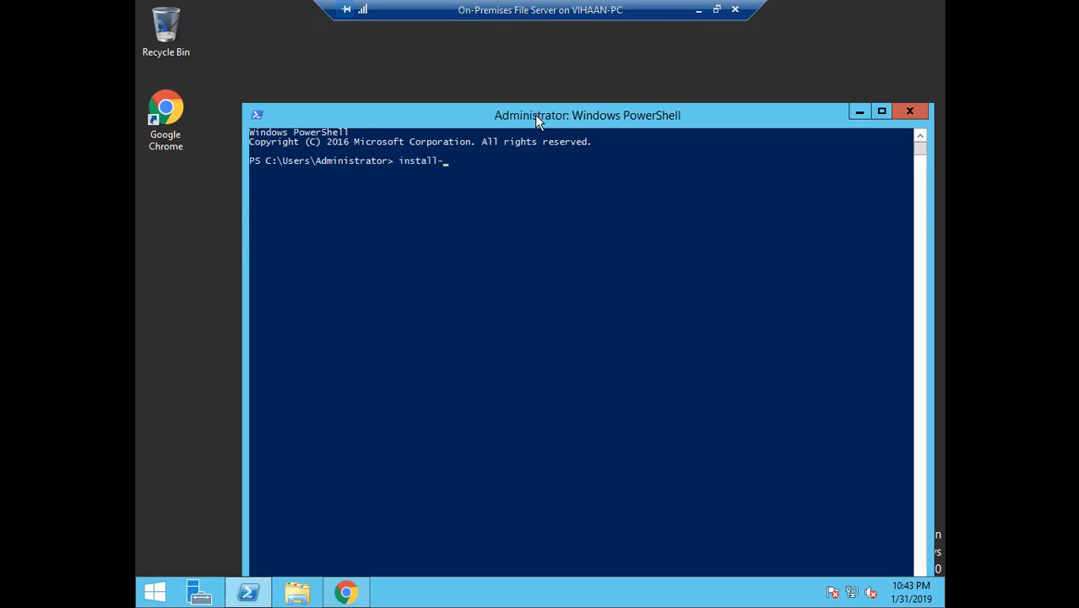
{"action": "type", "text": "modul"}
{"action": "key", "text": "Tab"}
{"action": "type", "text": "Azurerm"}
{"action": "left_click_drag", "start_coordinate": [615, 124], "coordinate": [619, 101]}
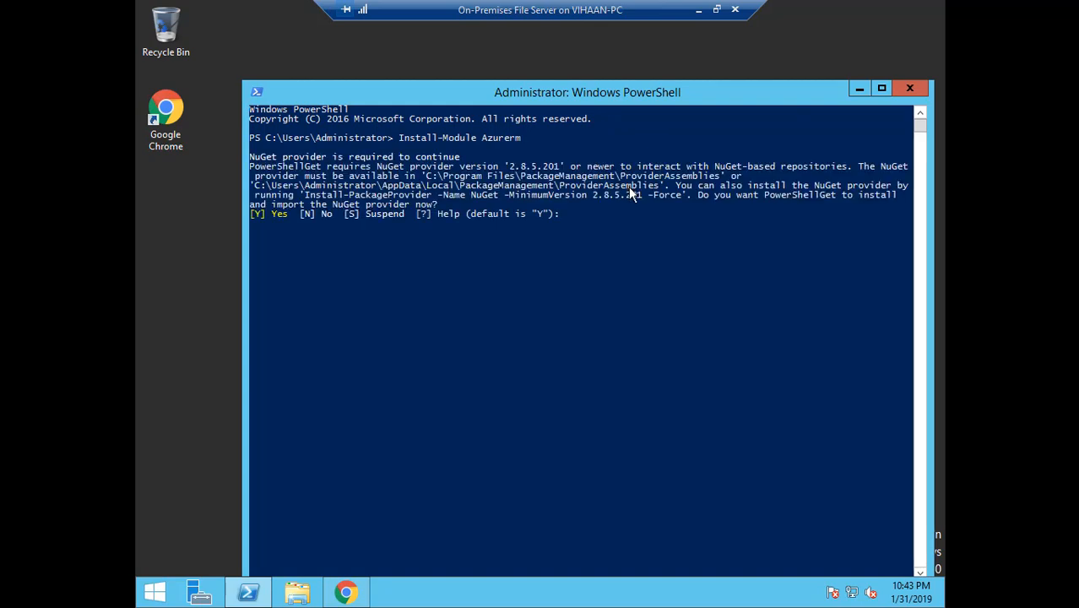
{"action": "type", "text": "y"}
{"action": "key", "text": "Return"}
Confirm AzureRM 5.7.0 is already installed, then return to the server's browser
{"action": "left_click", "coordinate": [698, 9]}
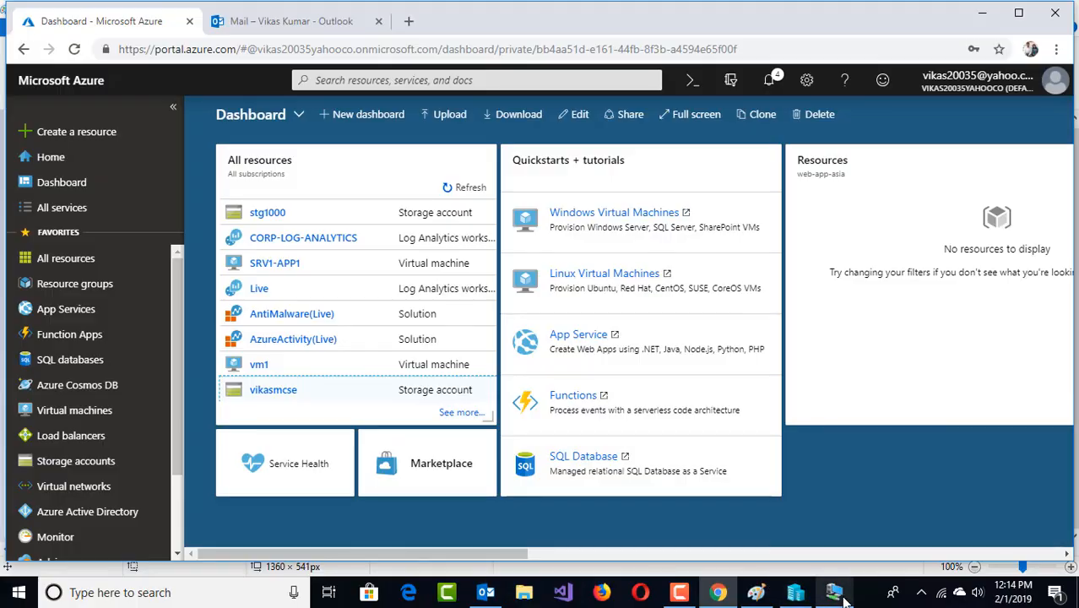
{"action": "left_click", "coordinate": [767, 586]}
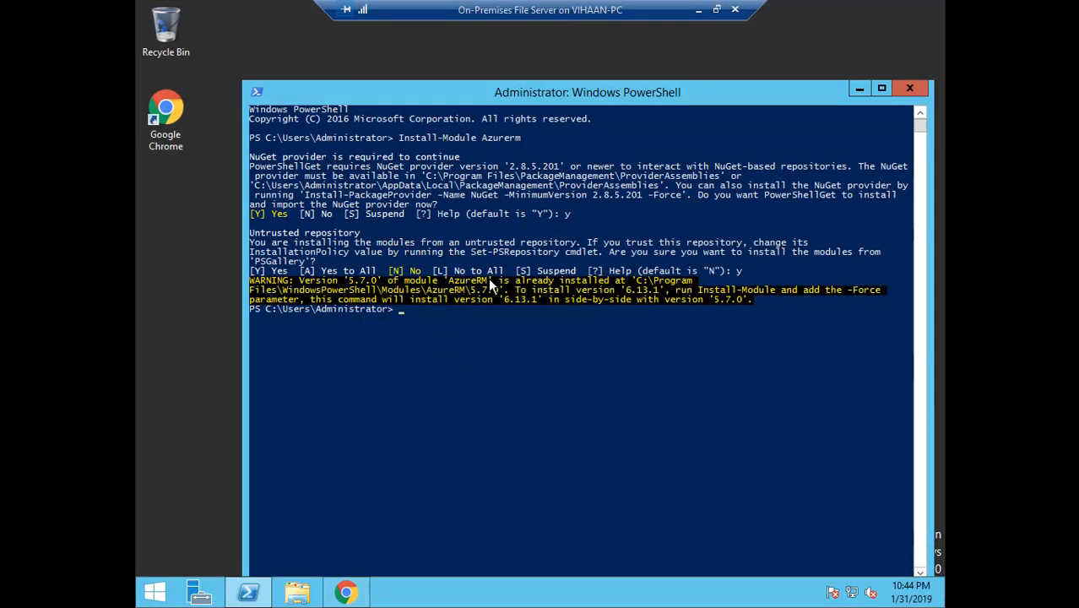
{"action": "left_click_drag", "start_coordinate": [343, 280], "coordinate": [428, 284]}
{"action": "right_click", "coordinate": [451, 318]}
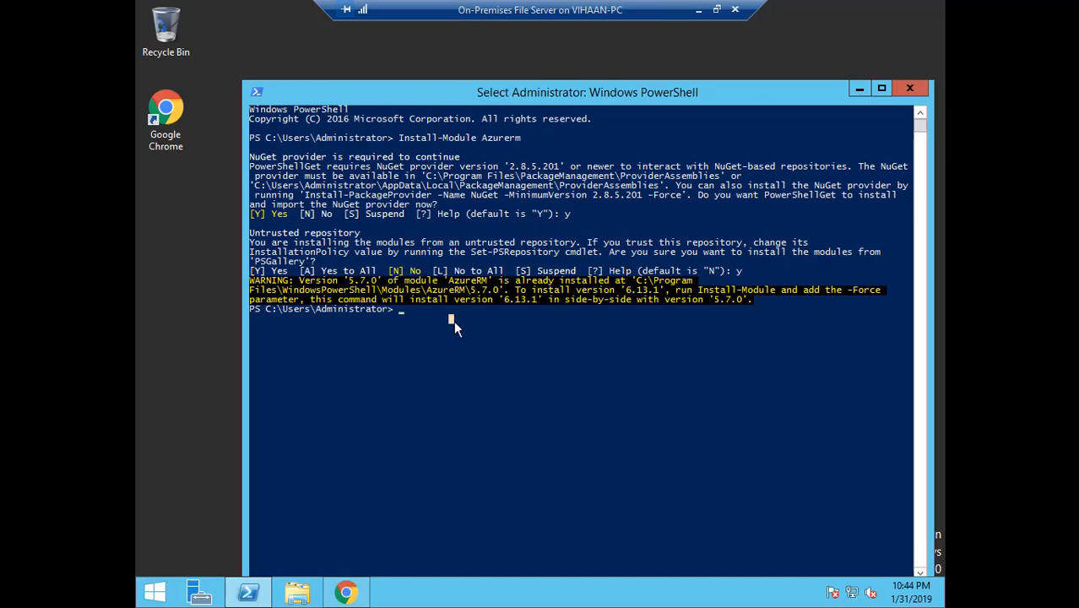
{"action": "left_click", "coordinate": [346, 592]}
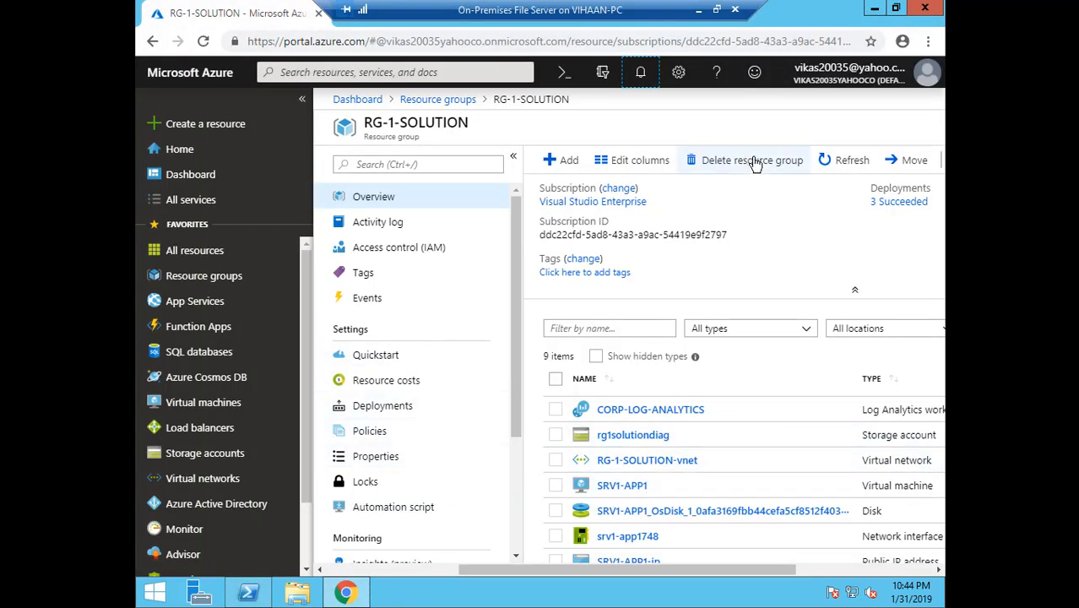
Refresh RG-1-SOLUTION, open Corpfilesync, and start then cancel a new sync group
{"action": "left_click", "coordinate": [848, 160]}
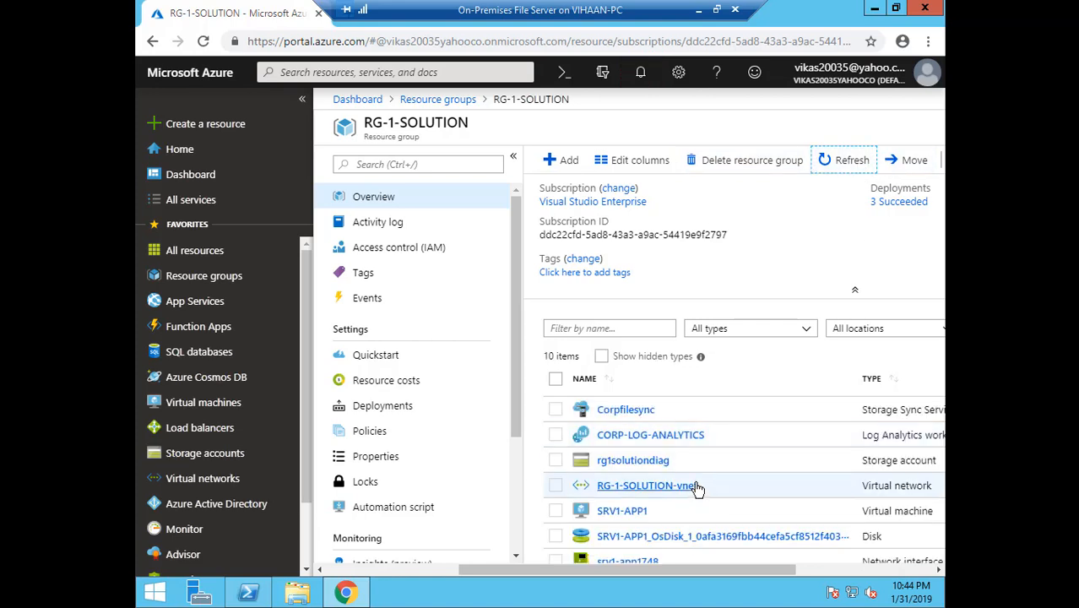
{"action": "left_click", "coordinate": [627, 412]}
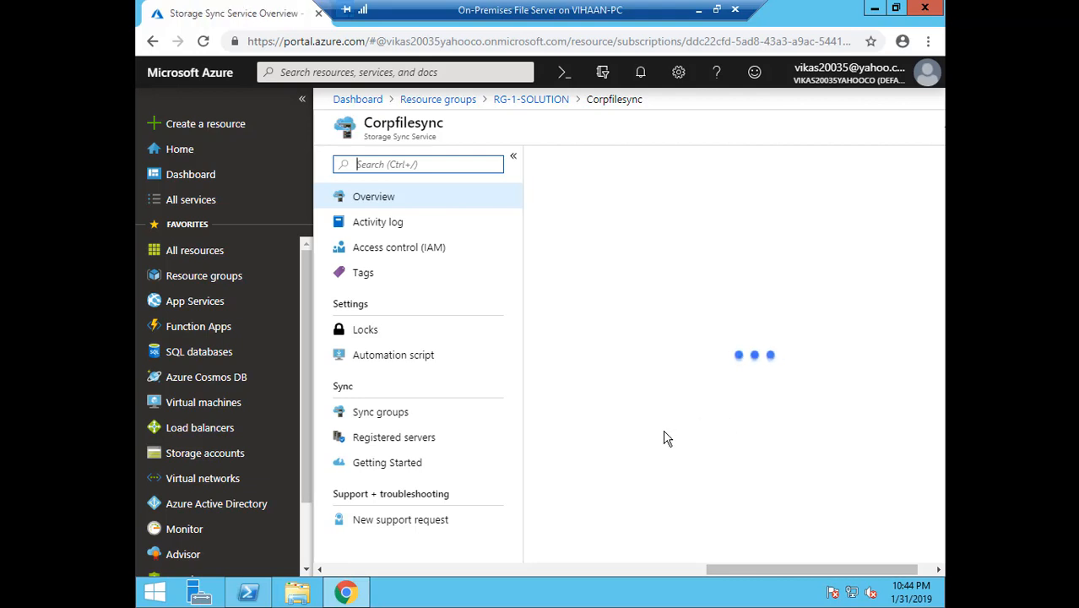
{"action": "left_click", "coordinate": [667, 439]}
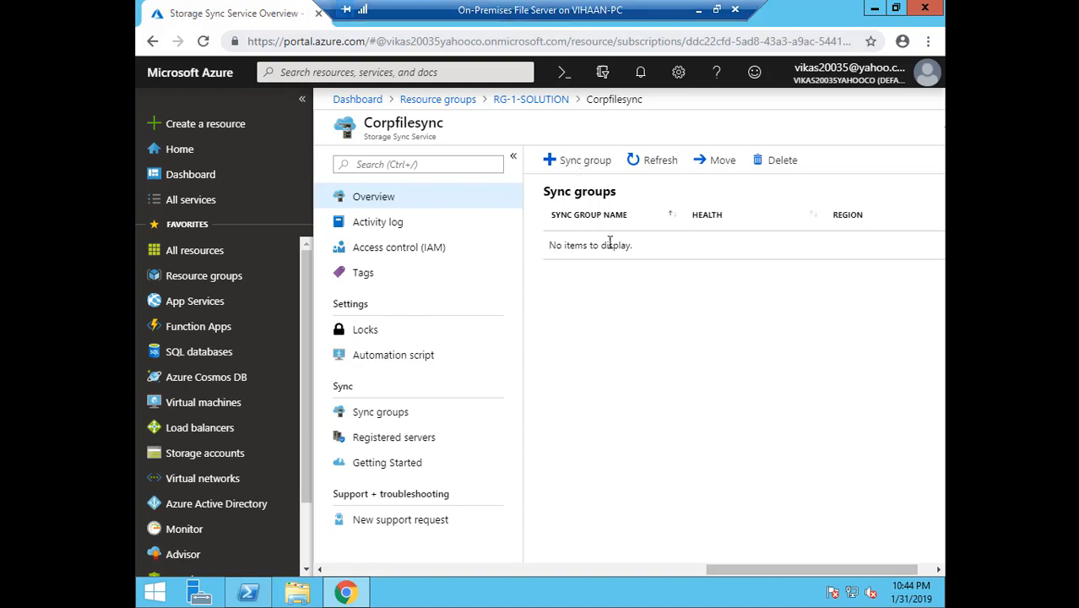
{"action": "left_click", "coordinate": [589, 166]}
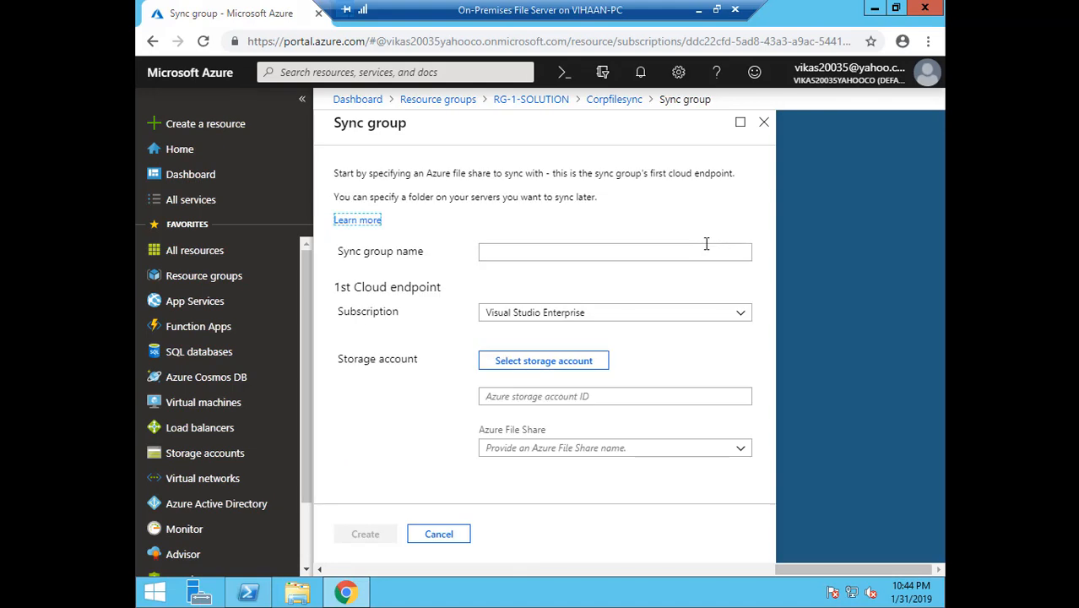
{"action": "left_click", "coordinate": [763, 125]}
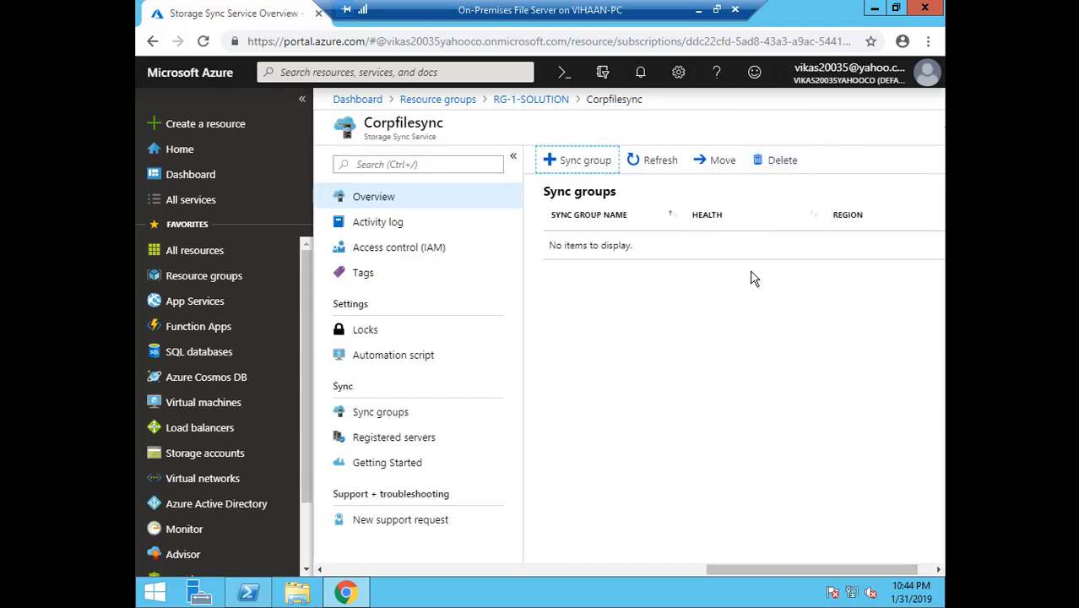
Show Corpfilesync's Registered servers page and check the blocked agent download pop-up
{"action": "left_click", "coordinate": [406, 446]}
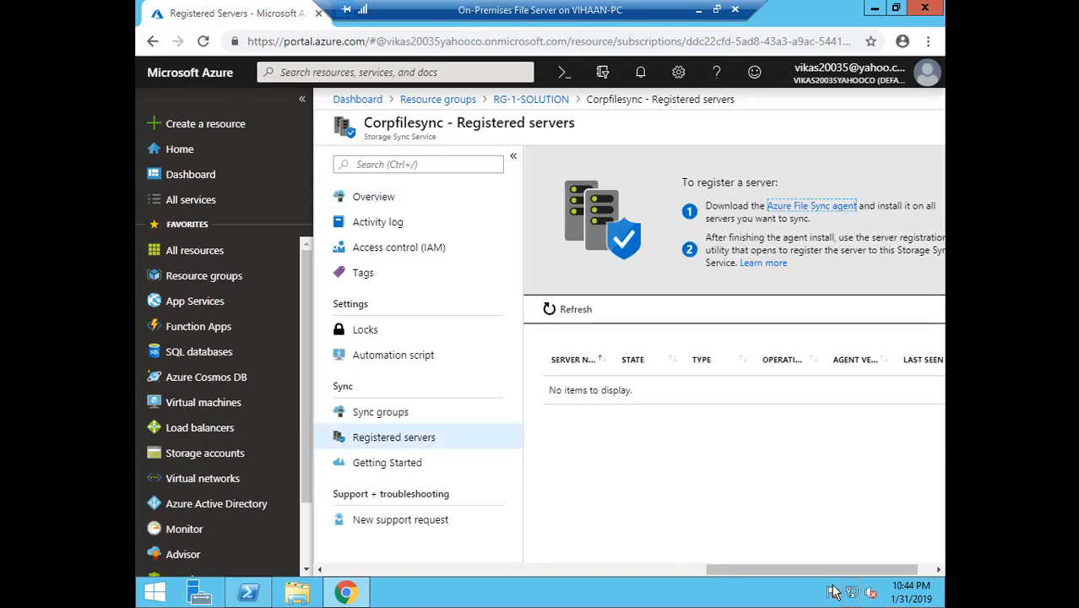
{"action": "mouse_move", "coordinate": [834, 570]}
{"action": "left_mouse_down"}
{"action": "mouse_move", "coordinate": [731, 566]}
{"action": "mouse_move", "coordinate": [836, 570]}
{"action": "left_mouse_up"}
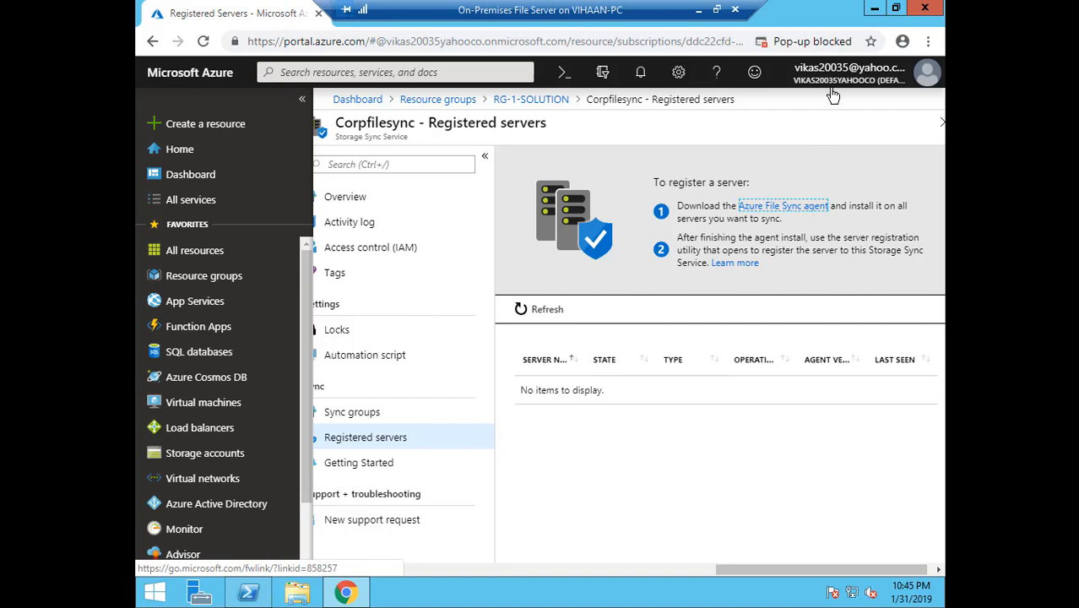
{"action": "left_click", "coordinate": [813, 41]}
Always allow Azure portal pop-ups and open the Azure File Sync agent download page
{"action": "left_click", "coordinate": [731, 125]}
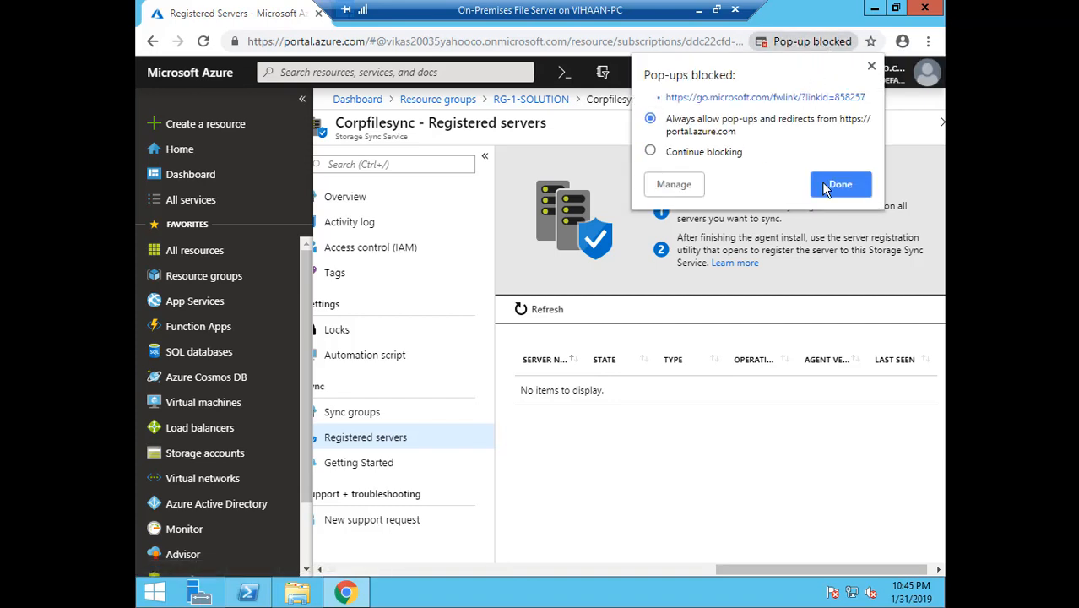
{"action": "left_click", "coordinate": [832, 186]}
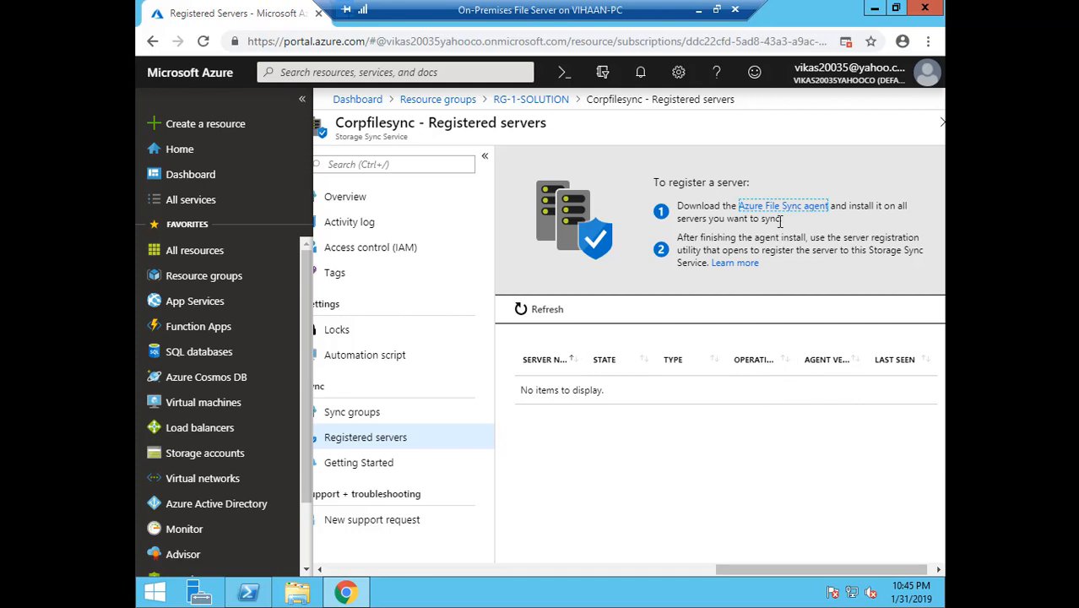
{"action": "left_click", "coordinate": [802, 208]}
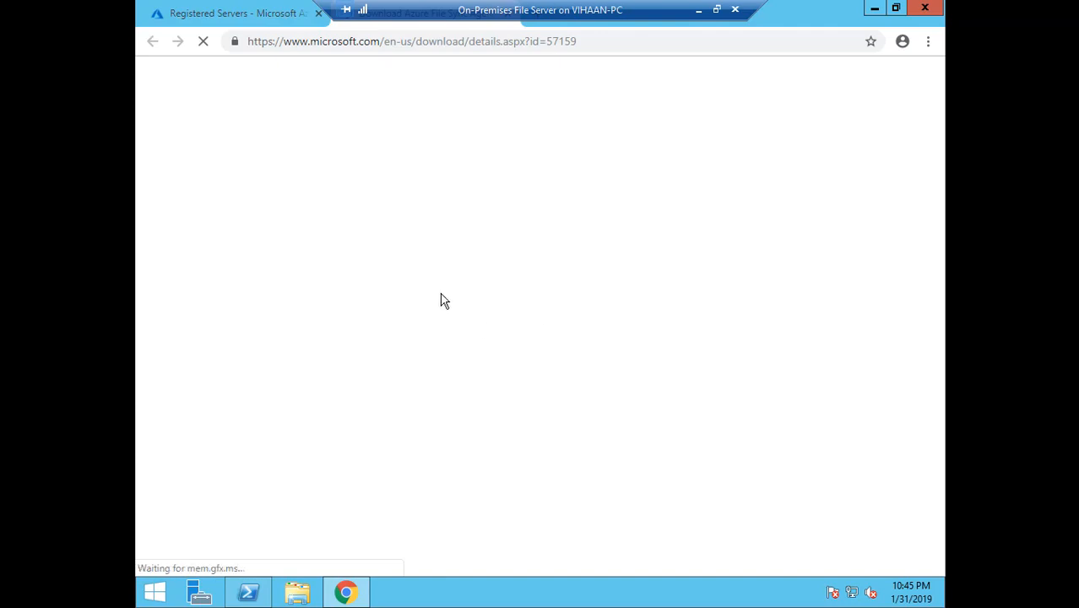
{"action": "scroll", "coordinate": [384, 329], "scroll_direction": "down", "scroll_amount": 3}
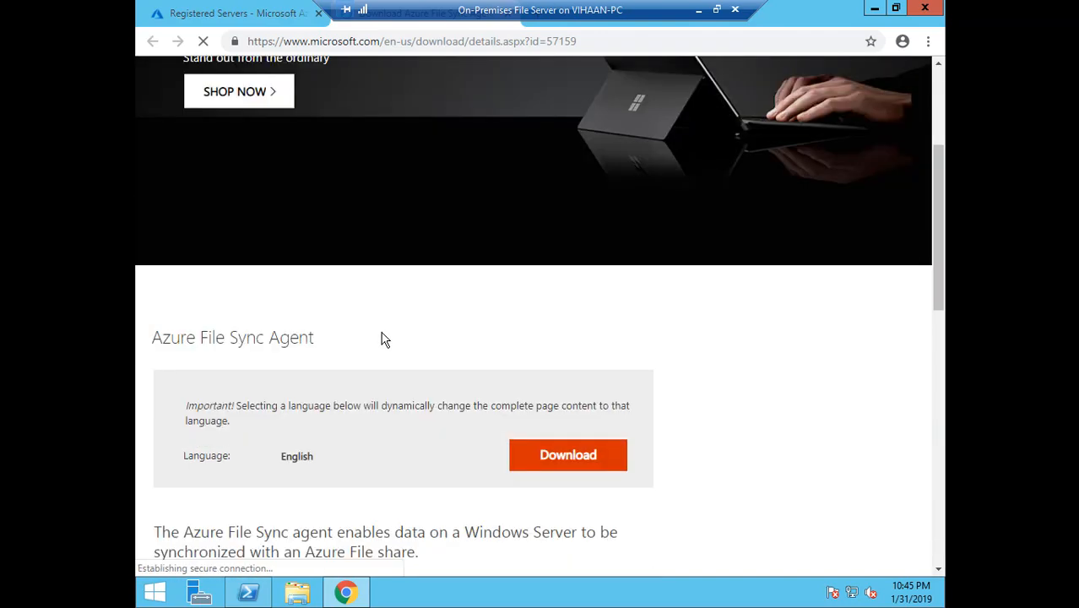
Download StorageSyncAgent_V4_WS2012R2.msi and open the downloaded installer
{"action": "left_click", "coordinate": [583, 459]}
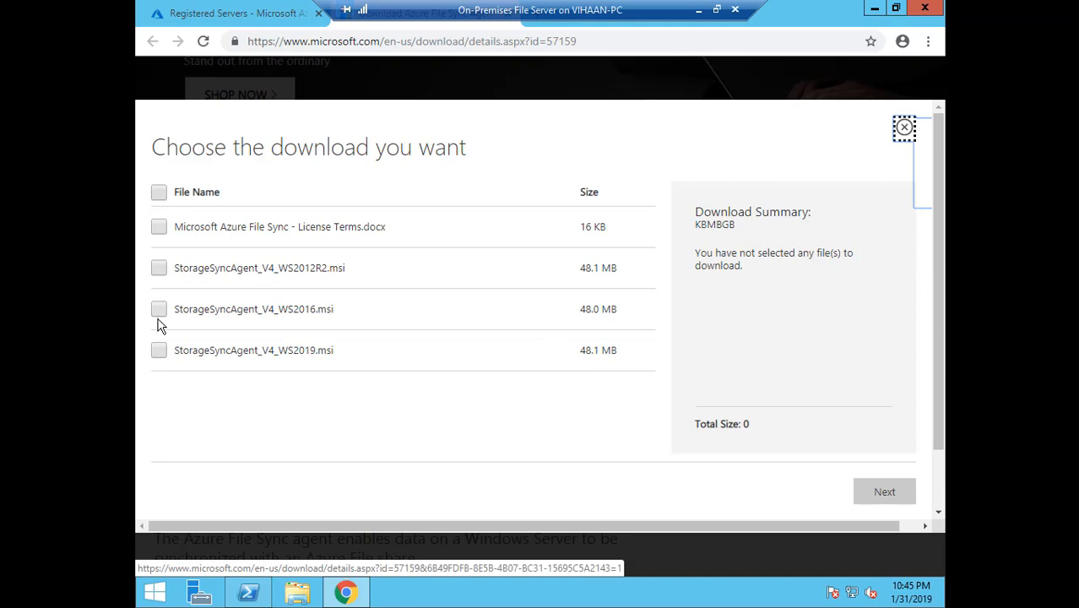
{"action": "left_click", "coordinate": [158, 267]}
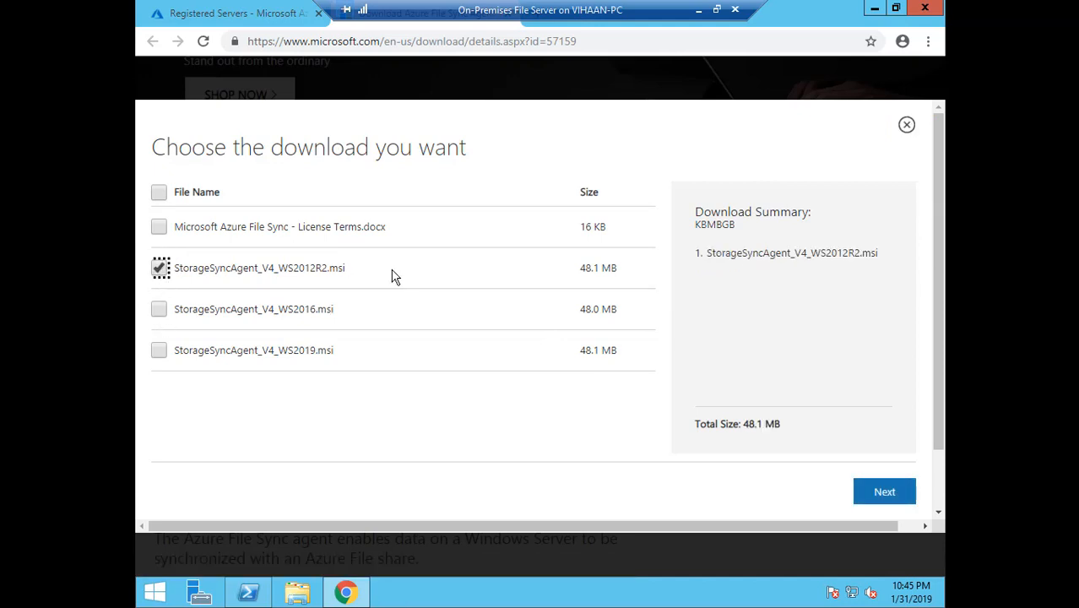
{"action": "double_click", "coordinate": [610, 268]}
{"action": "left_click_drag", "start_coordinate": [588, 267], "coordinate": [580, 268]}
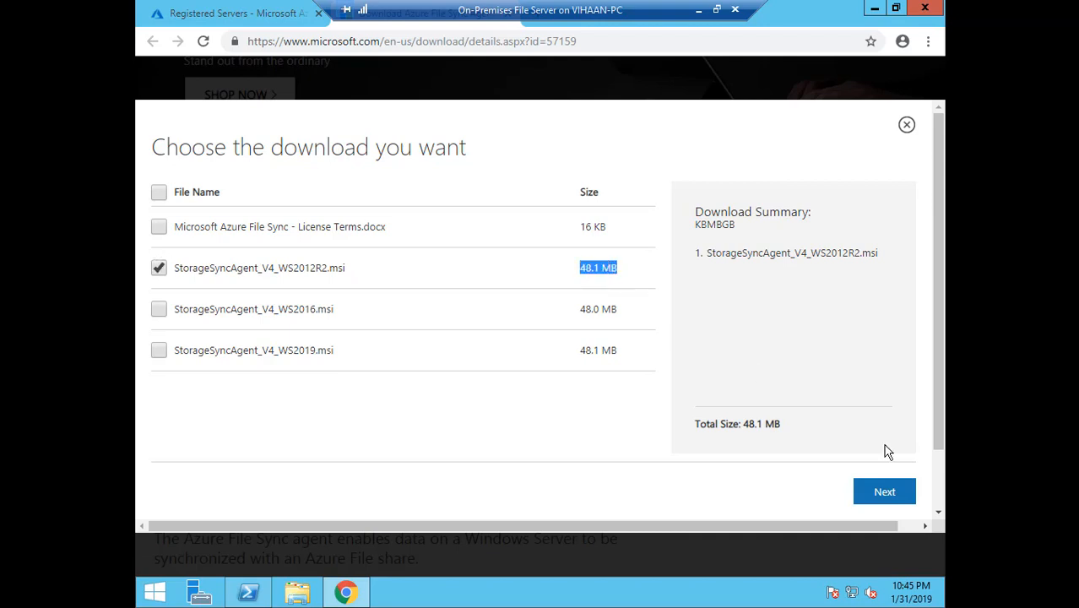
{"action": "left_click", "coordinate": [883, 491]}
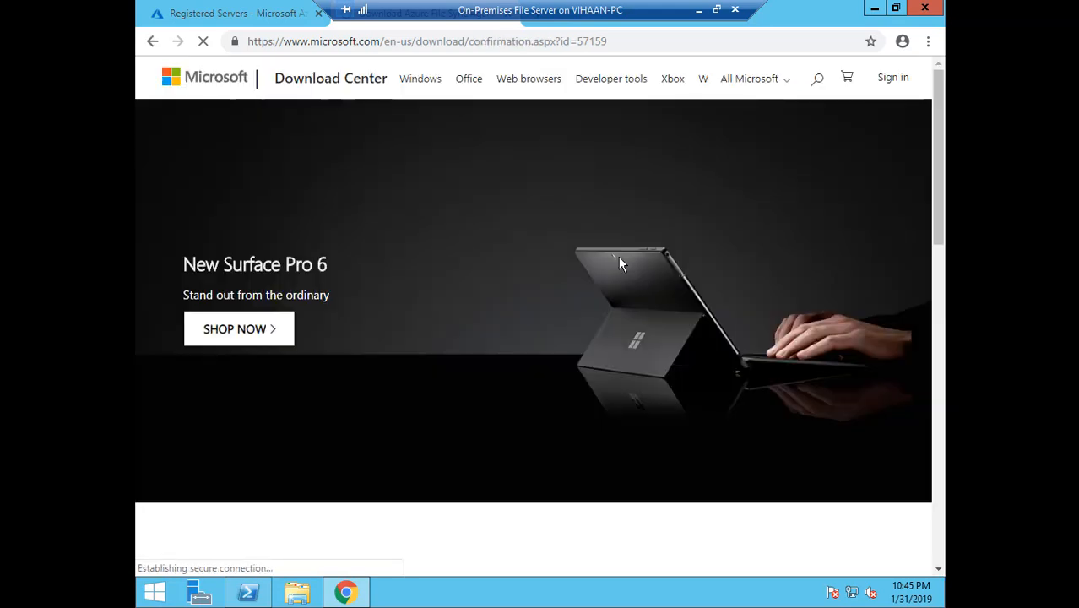
{"action": "scroll", "coordinate": [616, 262], "scroll_direction": "down", "scroll_amount": 1}
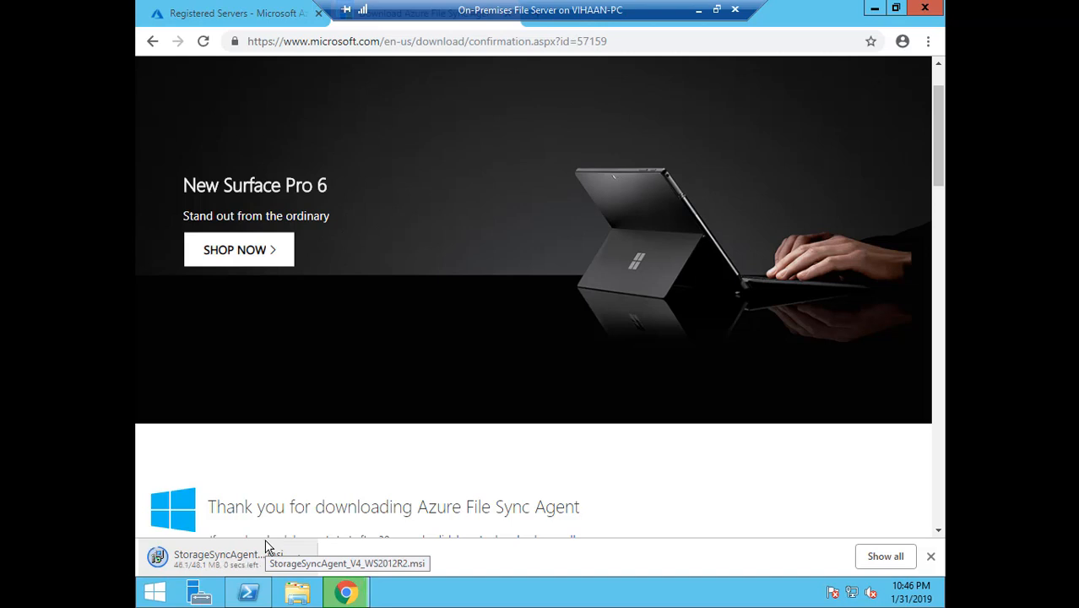
{"action": "left_click", "coordinate": [256, 564]}
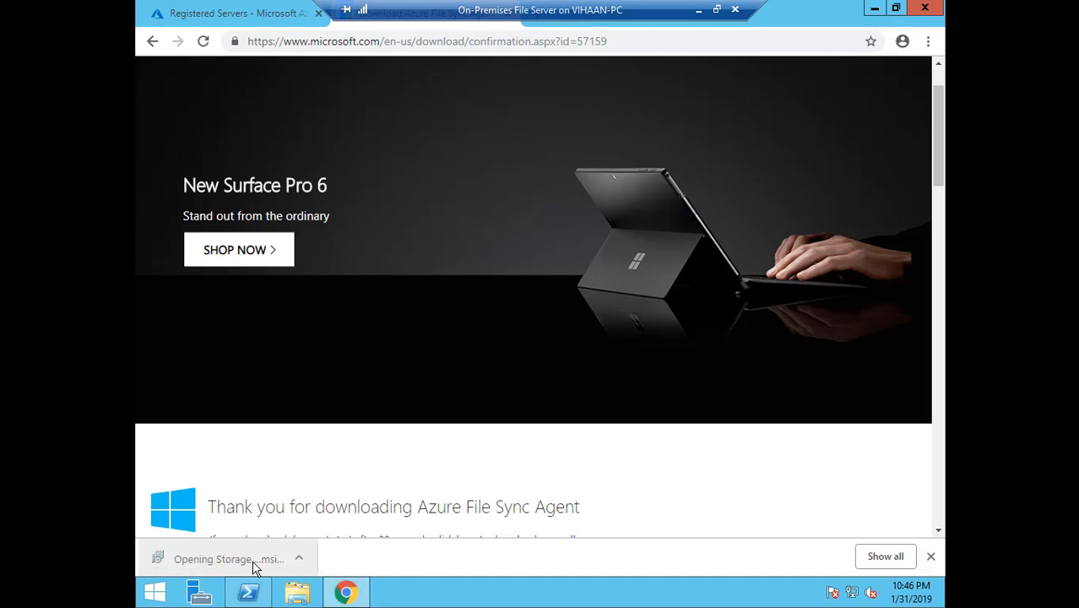
Run the Storage Sync Agent installer, keeping all default settings, and install it
{"action": "left_click", "coordinate": [595, 310]}
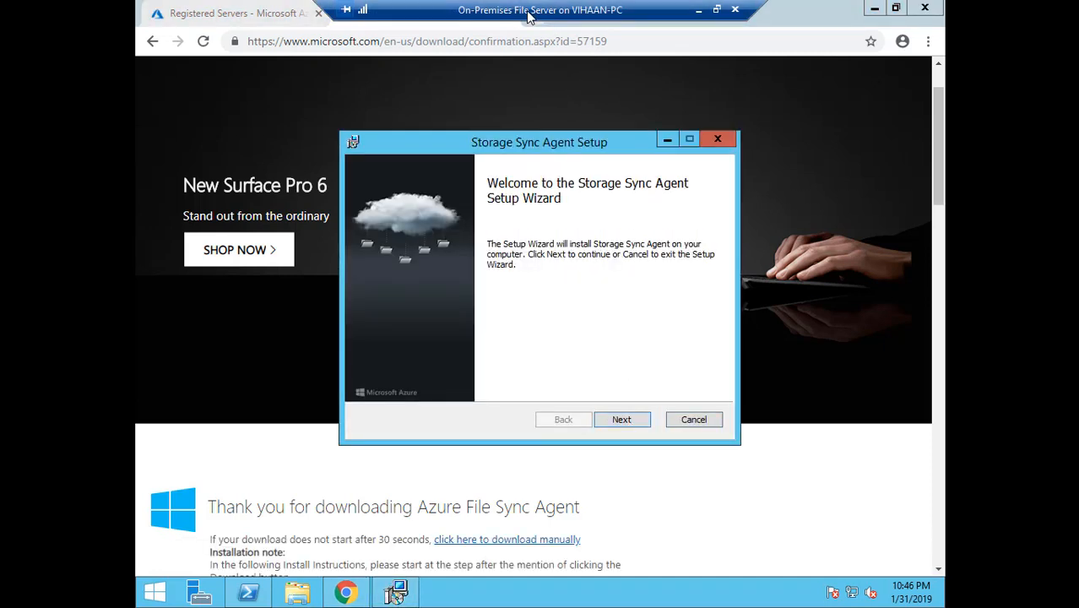
{"action": "left_click", "coordinate": [617, 419]}
{"action": "left_click", "coordinate": [617, 422]}
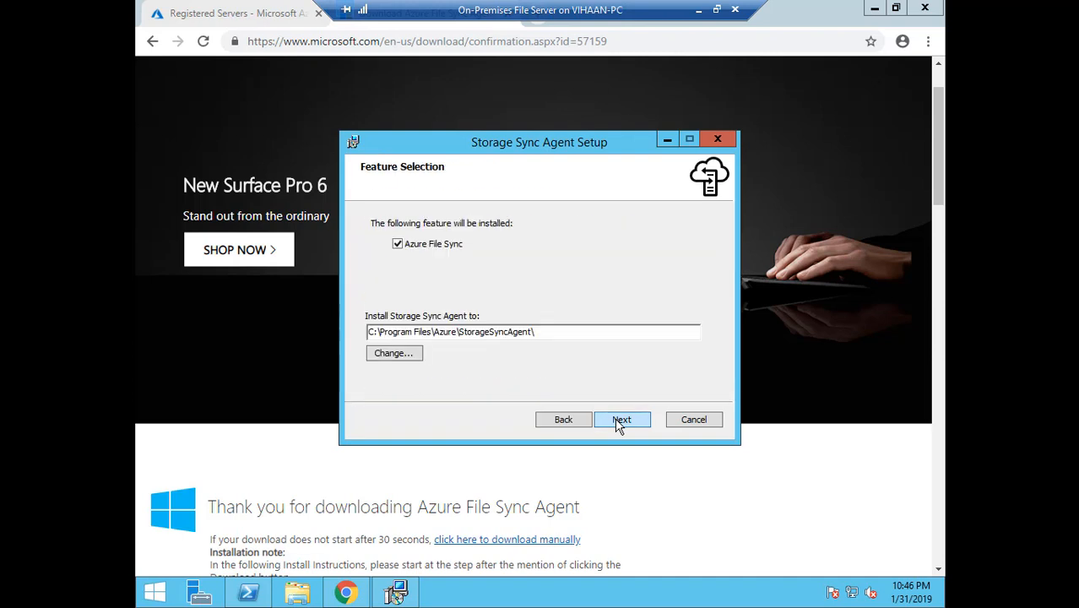
{"action": "left_click", "coordinate": [618, 422]}
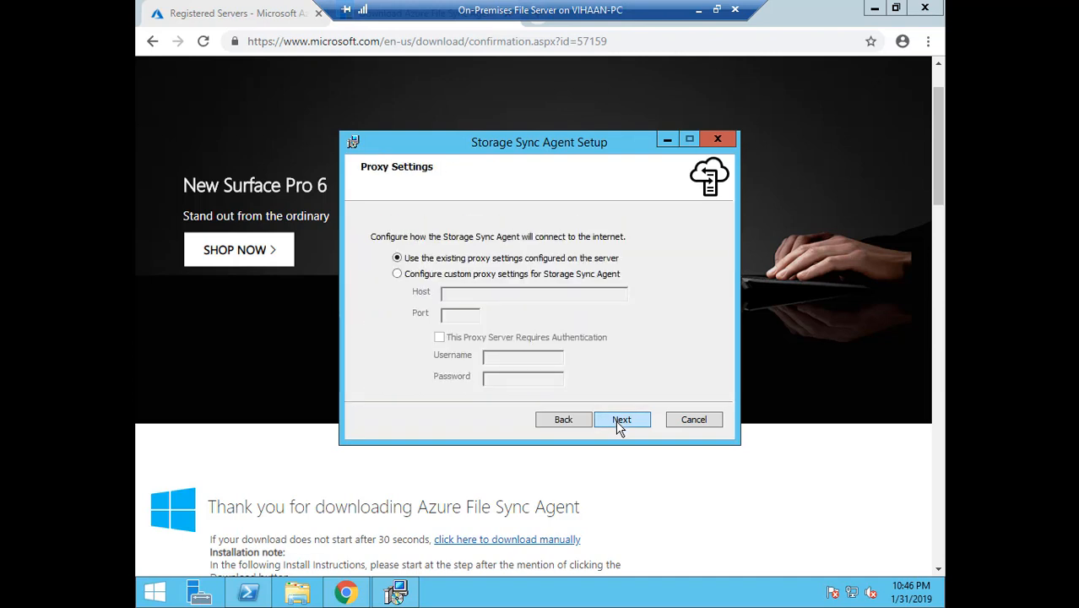
{"action": "left_click", "coordinate": [619, 425]}
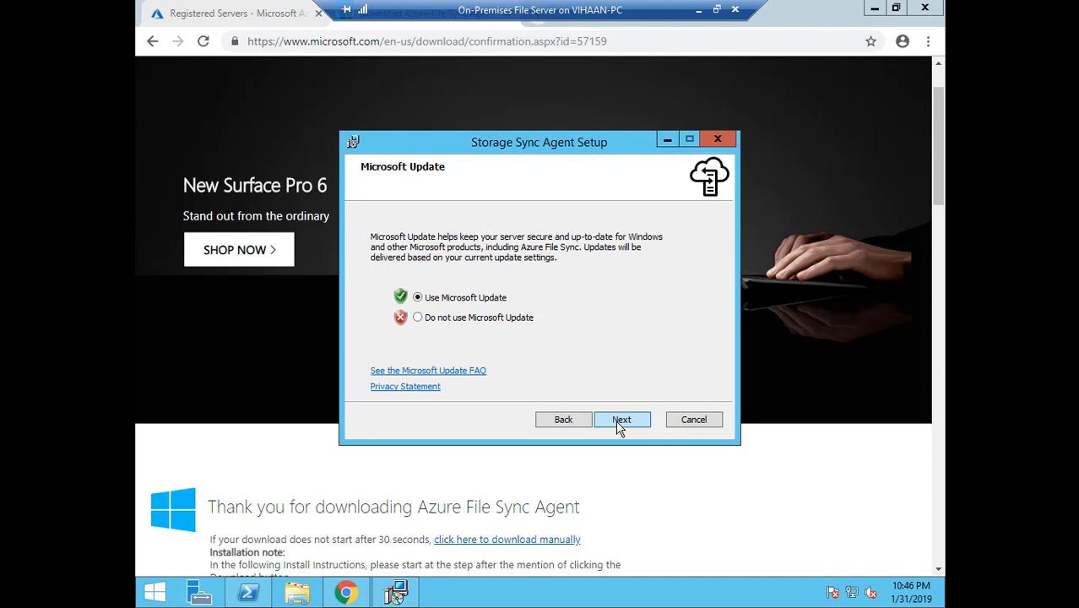
{"action": "left_click", "coordinate": [620, 422]}
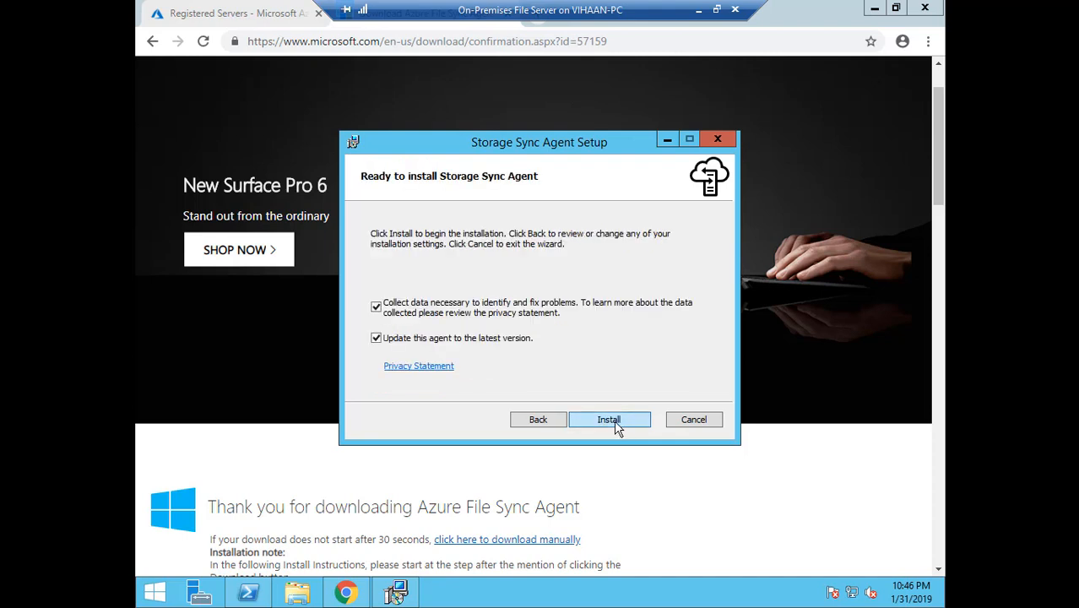
{"action": "left_click", "coordinate": [614, 420]}
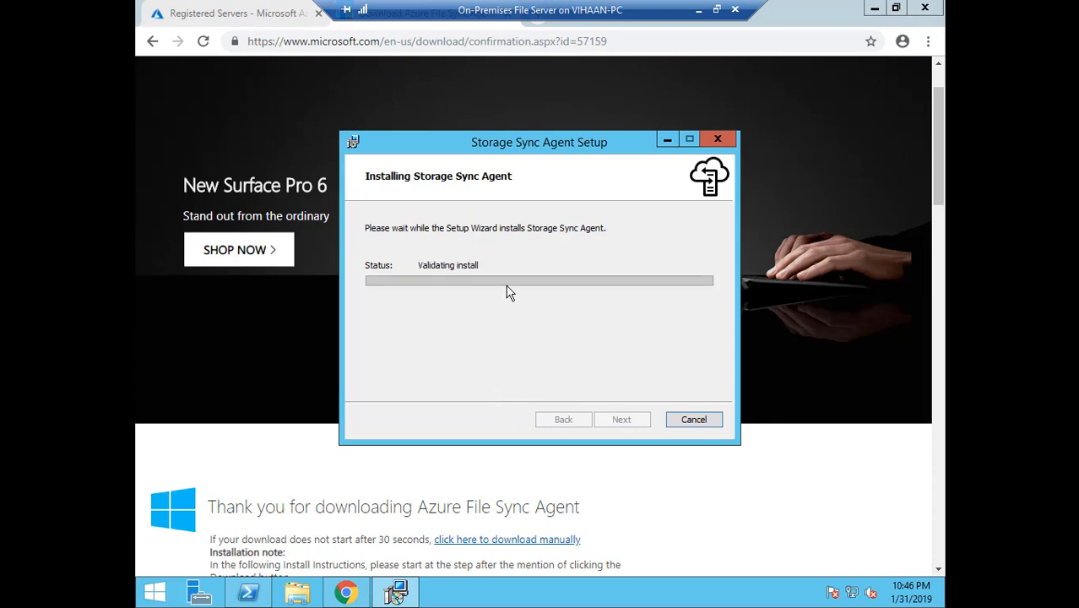
Keep the installer over the portal until installation completes, then finish the wizard
{"action": "left_click", "coordinate": [268, 16]}
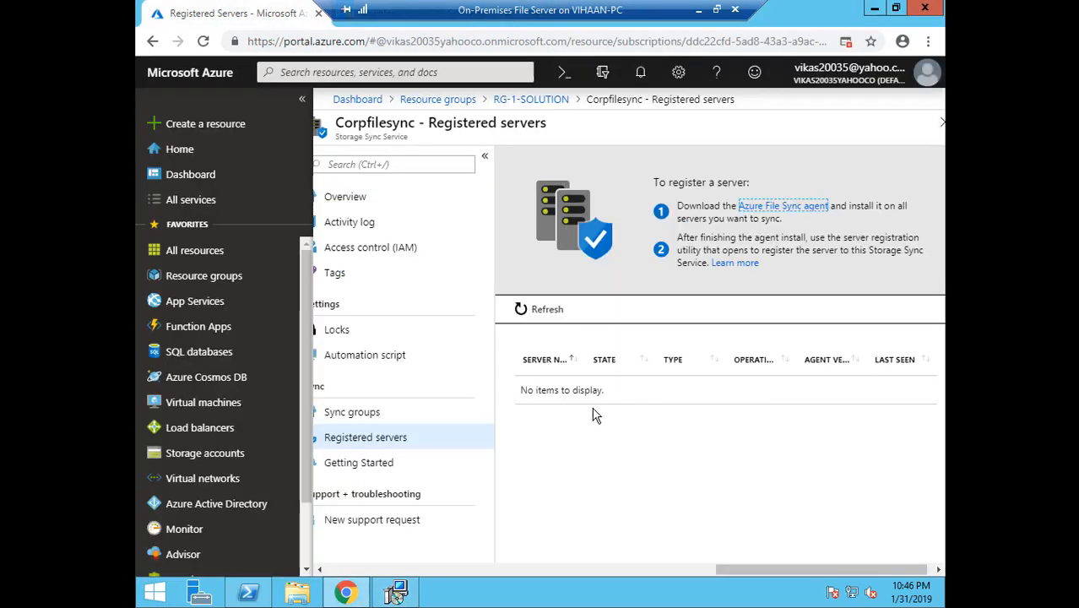
{"action": "left_click_drag", "start_coordinate": [546, 390], "coordinate": [631, 404]}
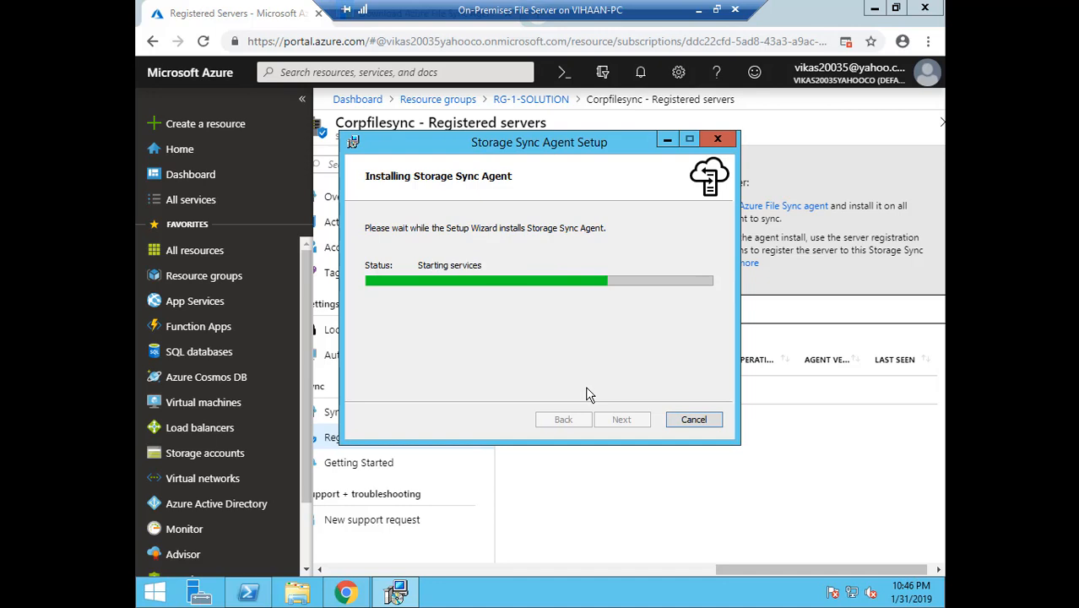
{"action": "left_click_drag", "start_coordinate": [556, 147], "coordinate": [646, 148]}
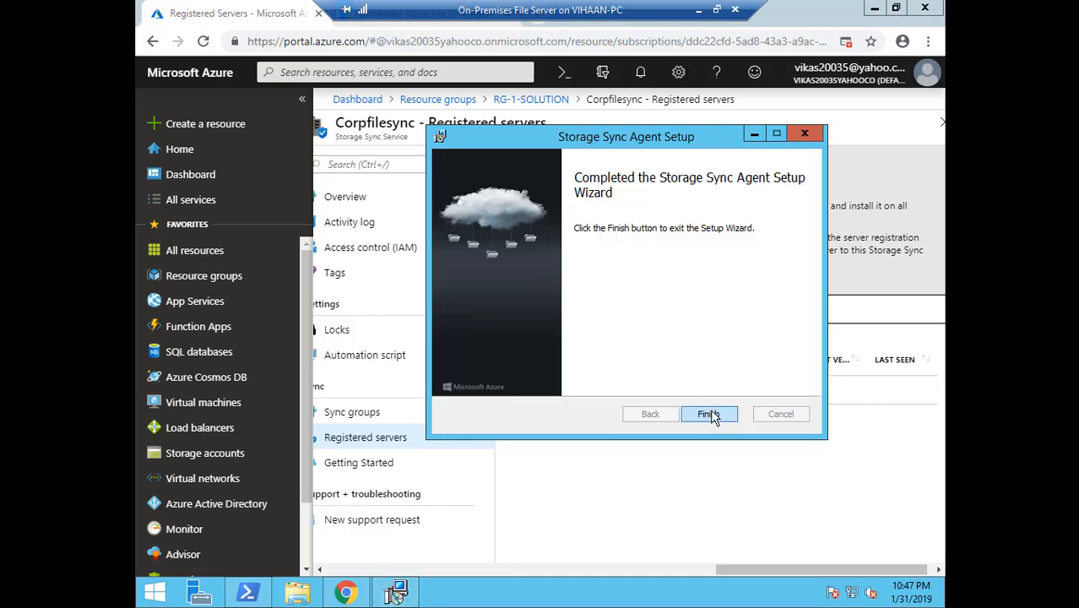
{"action": "left_click", "coordinate": [711, 412]}
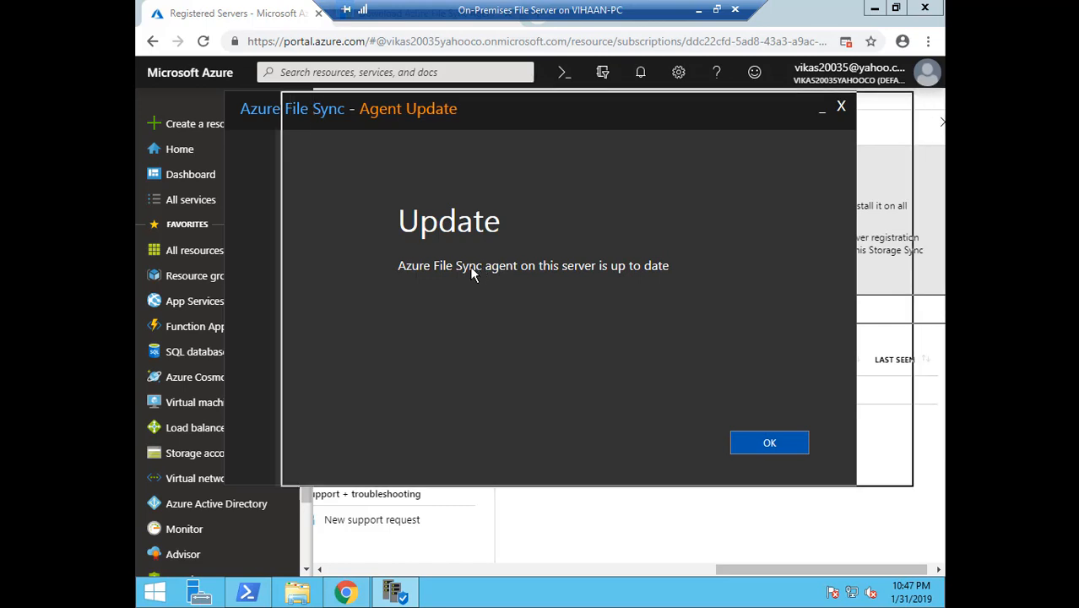
Sign in to Azure in the server registration tool with the account e-mail and password
{"action": "left_click", "coordinate": [794, 442]}
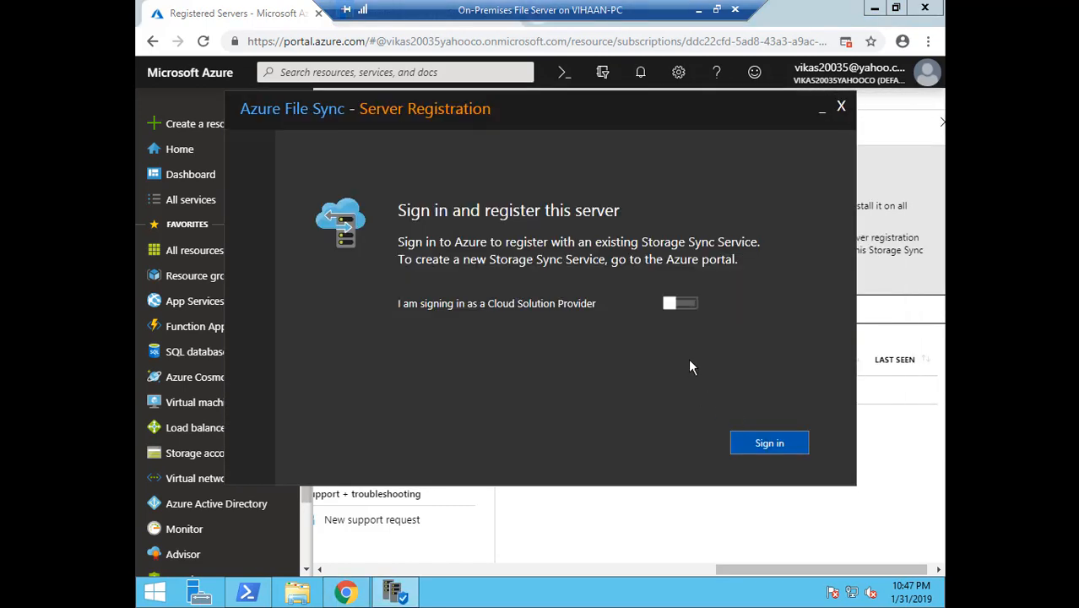
{"action": "left_click", "coordinate": [685, 306]}
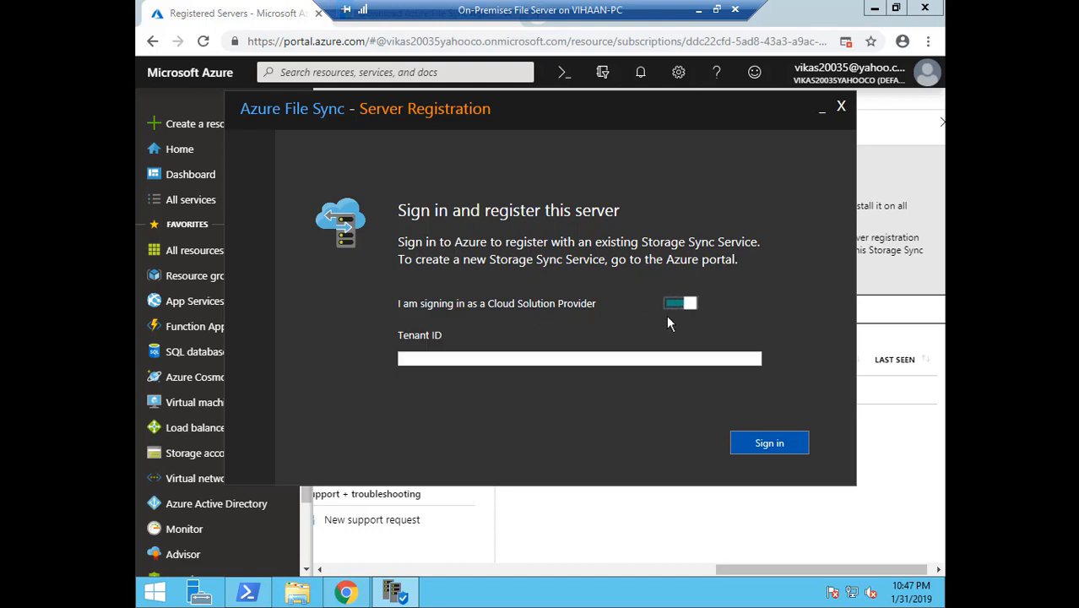
{"action": "left_click", "coordinate": [675, 305]}
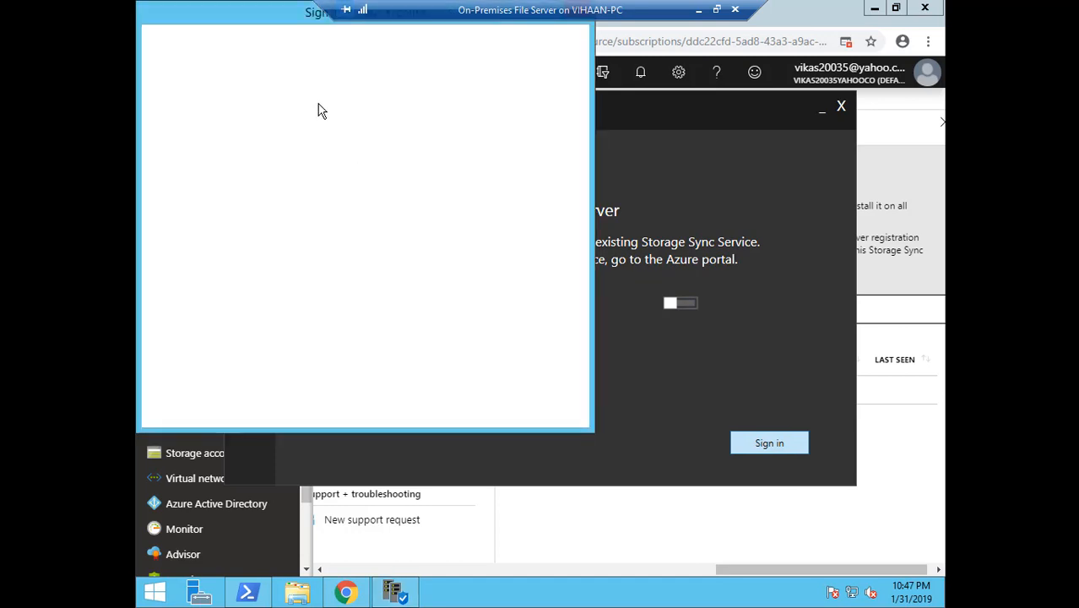
{"action": "left_click_drag", "start_coordinate": [273, 14], "coordinate": [455, 140]}
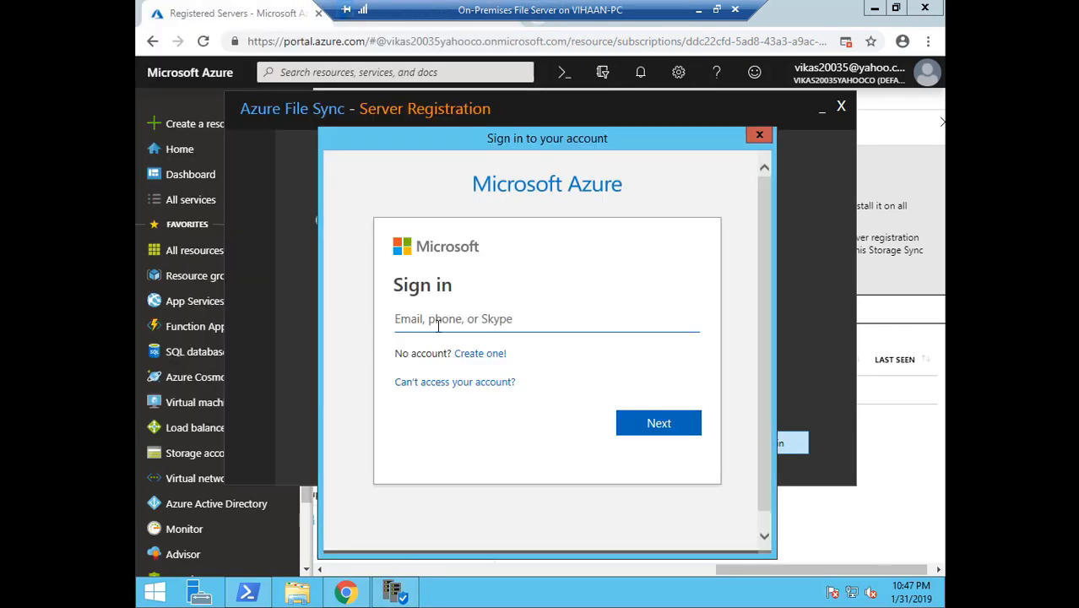
{"action": "left_click", "coordinate": [430, 322]}
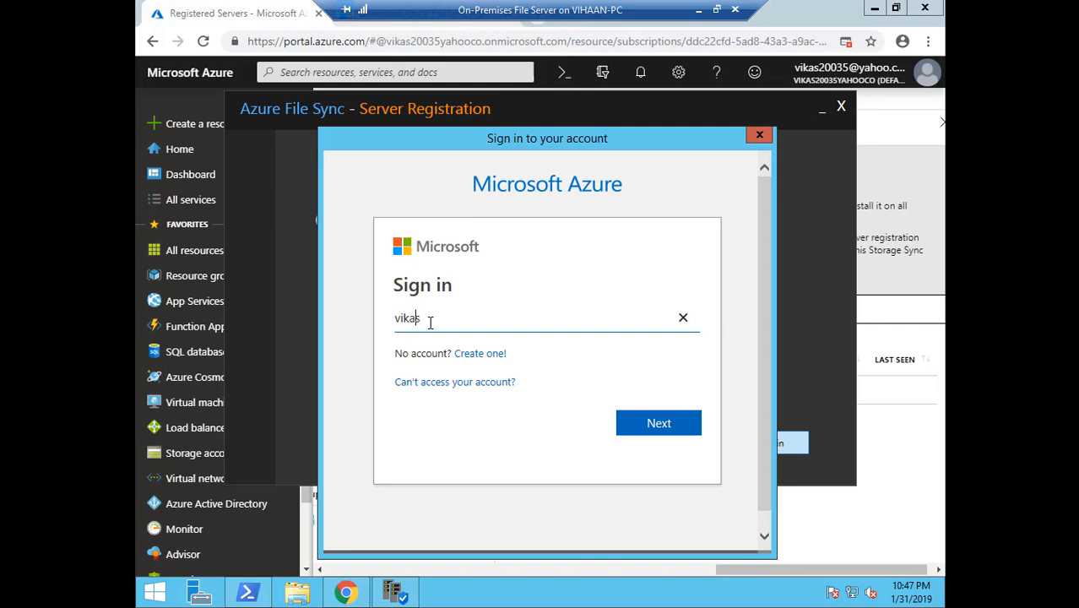
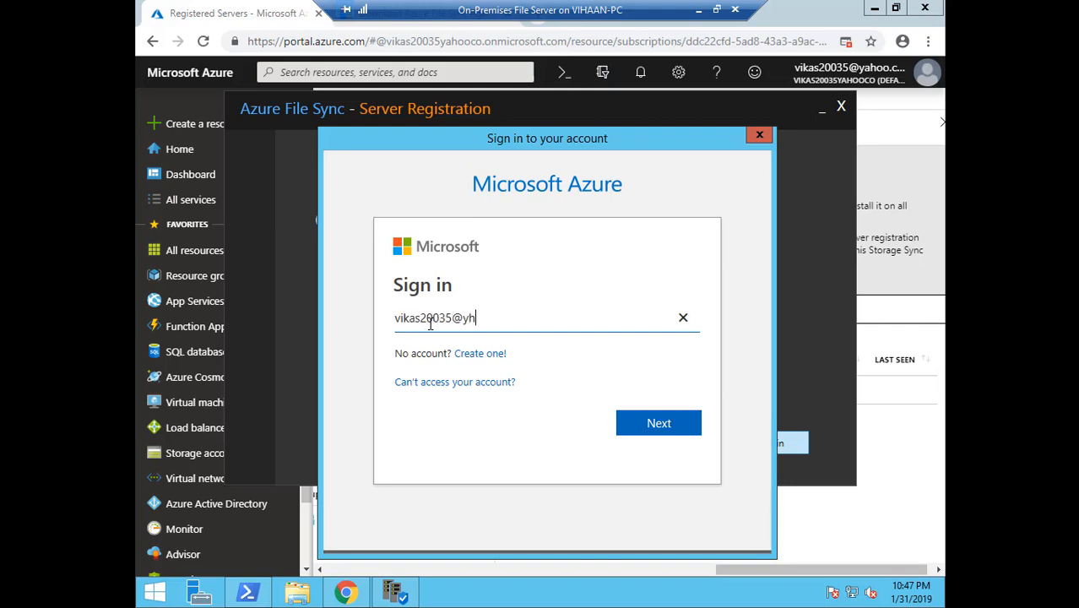
{"action": "key", "text": "Return"}
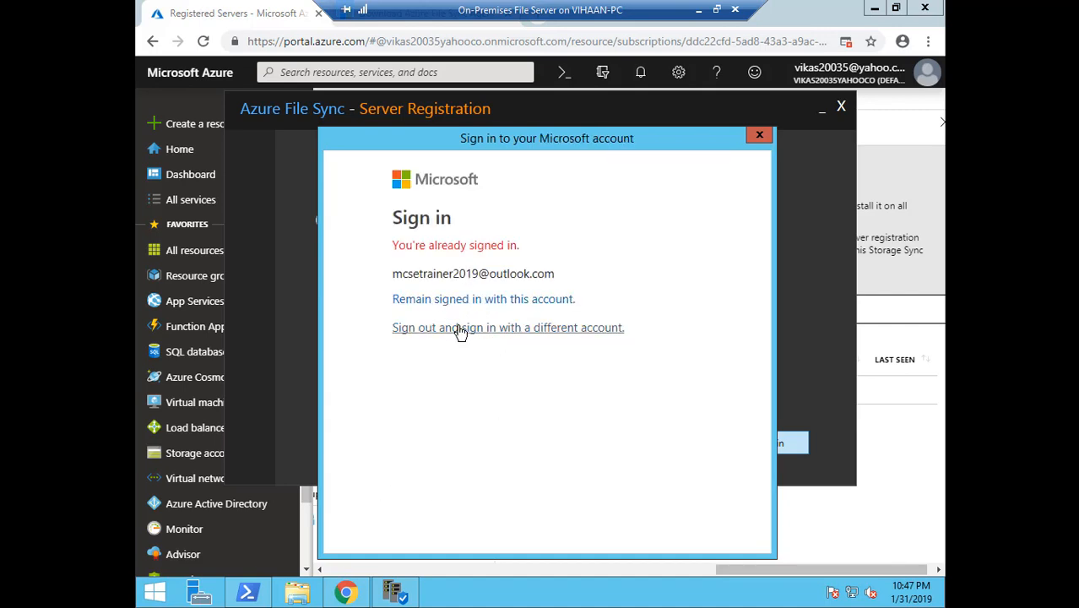
{"action": "left_click", "coordinate": [460, 330]}
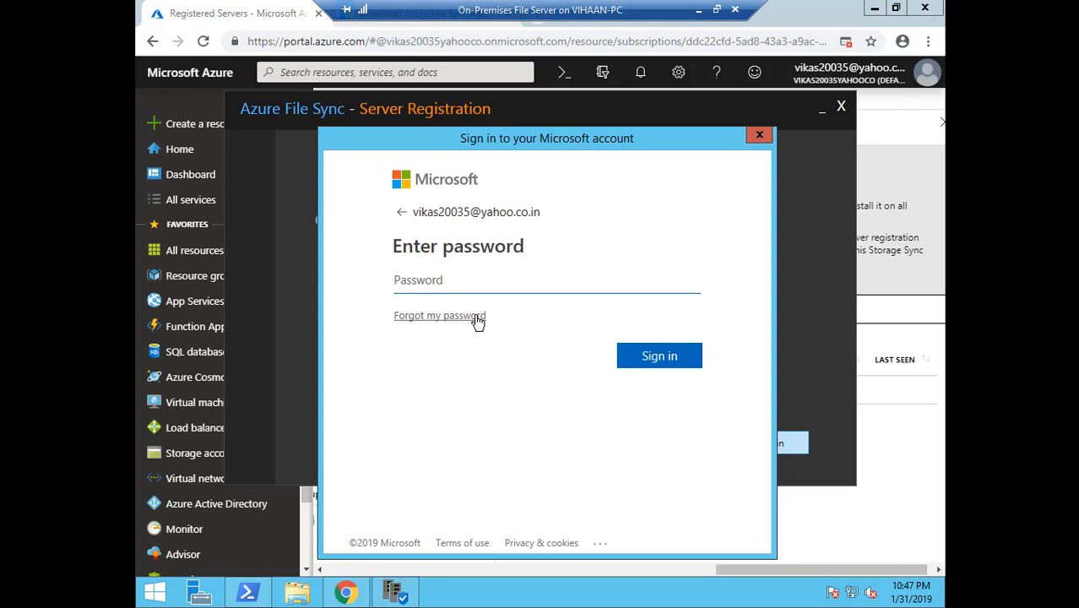
{"action": "type", "text": "••••••••••••••••"}
{"action": "key", "text": "Return"}
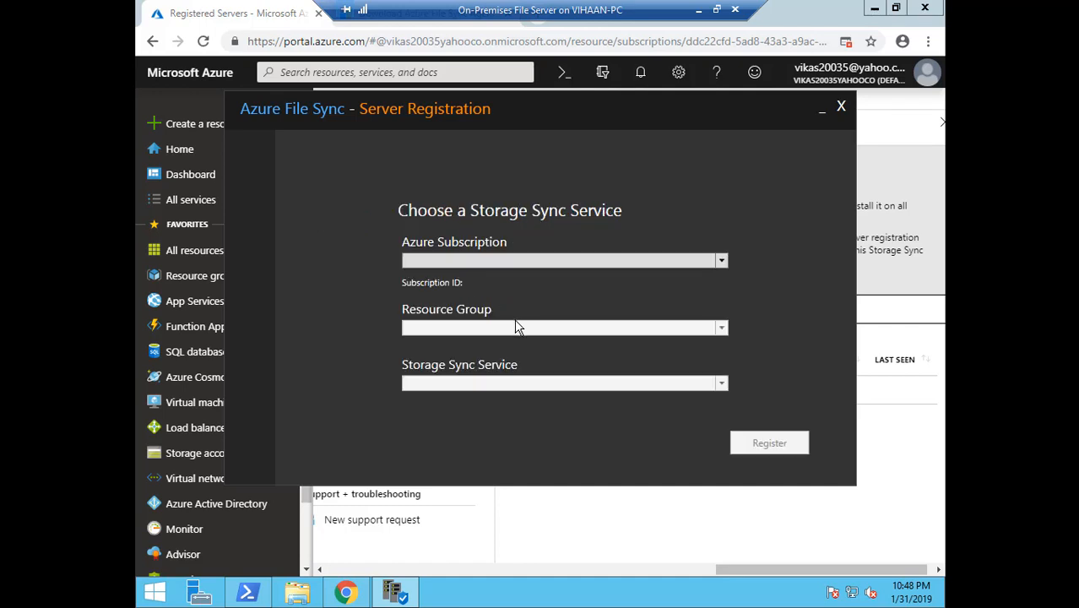
Select the Visual Studio Enterprise subscription after first trying VIKASMCSE
{"action": "left_click", "coordinate": [721, 261]}
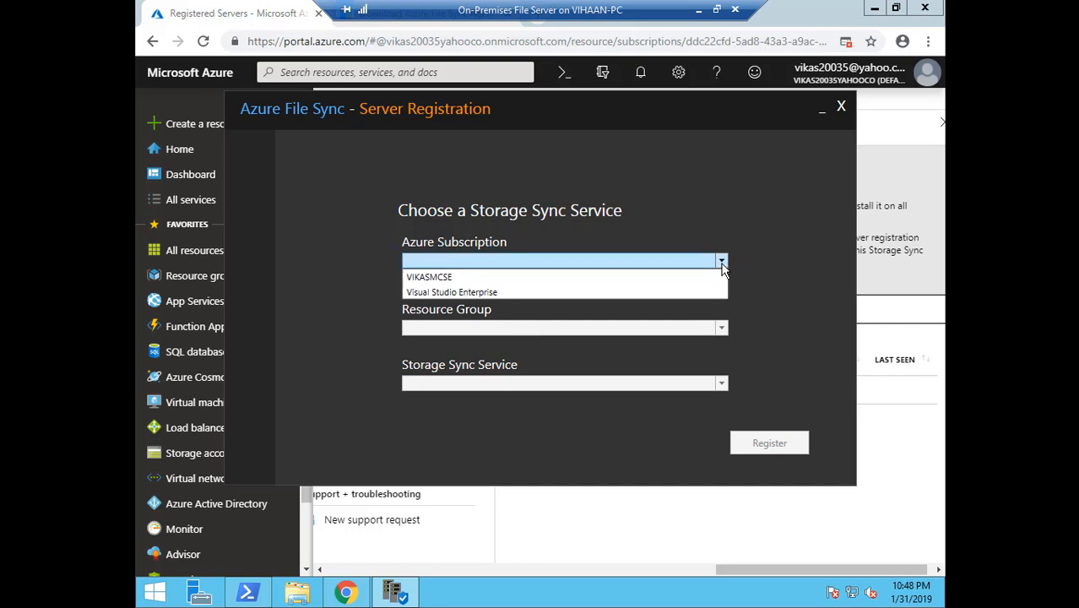
{"action": "left_click", "coordinate": [651, 282]}
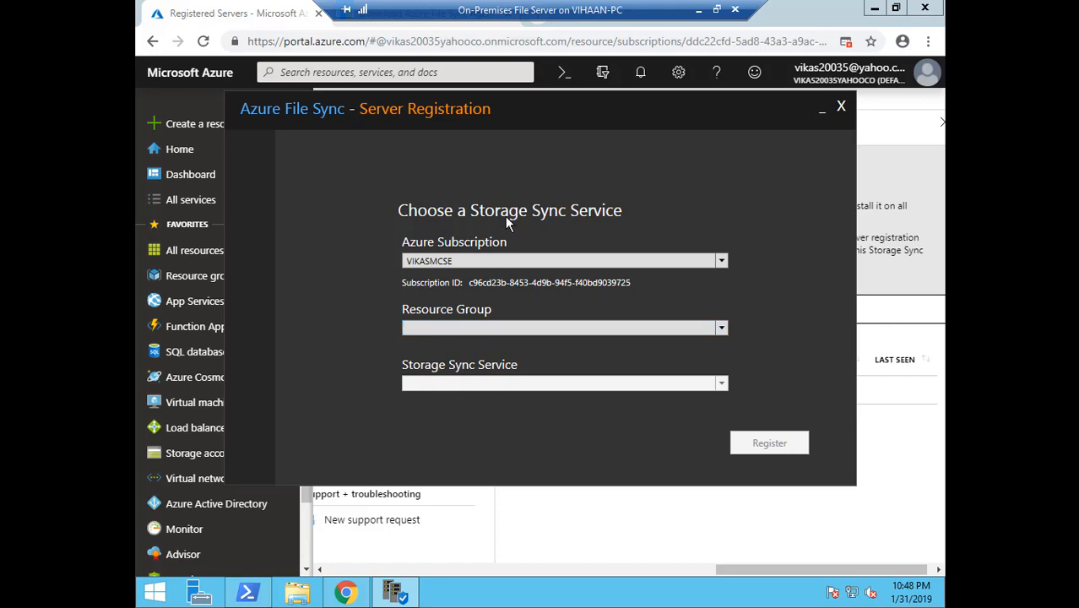
{"action": "mouse_move", "coordinate": [530, 106]}
{"action": "left_mouse_down"}
{"action": "mouse_move", "coordinate": [548, 123]}
{"action": "mouse_move", "coordinate": [564, 251]}
{"action": "mouse_move", "coordinate": [542, 252]}
{"action": "mouse_move", "coordinate": [537, 90]}
{"action": "left_mouse_up"}
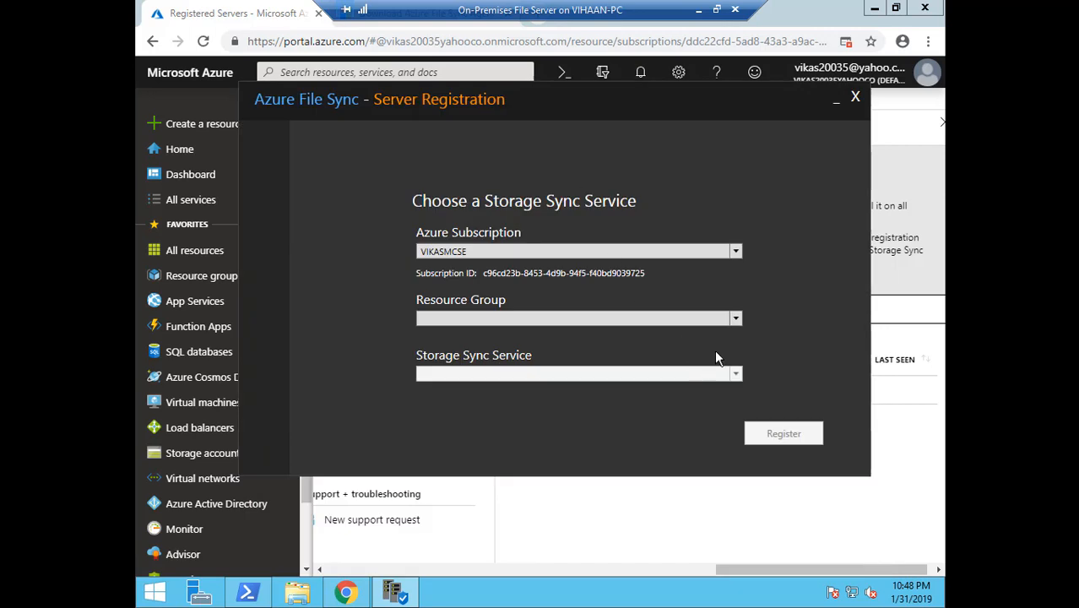
{"action": "left_click", "coordinate": [730, 320]}
{"action": "left_click", "coordinate": [731, 253]}
{"action": "left_click", "coordinate": [736, 250]}
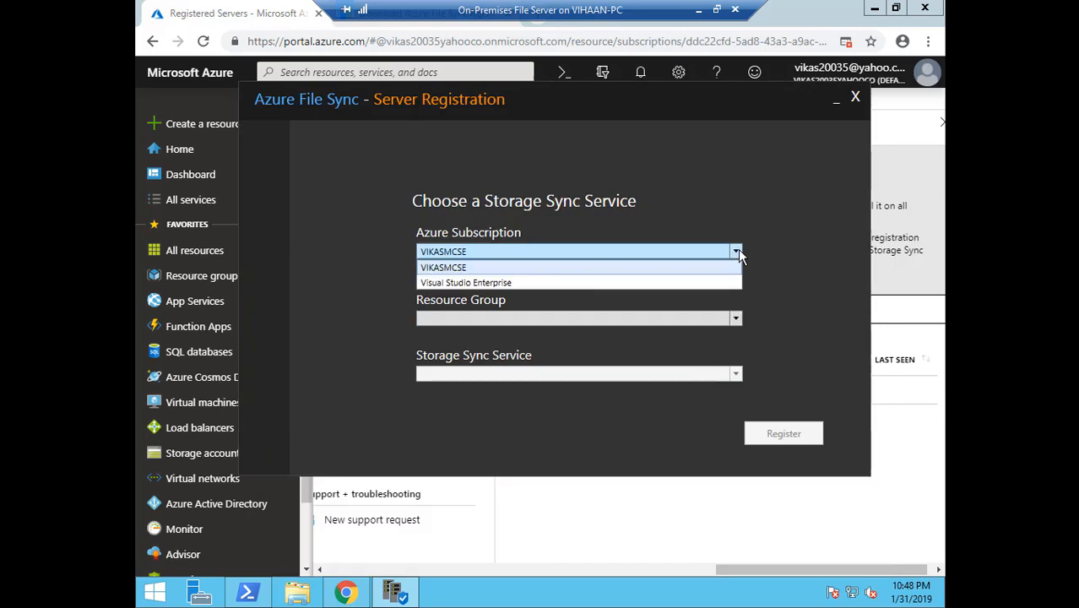
{"action": "left_click", "coordinate": [736, 318]}
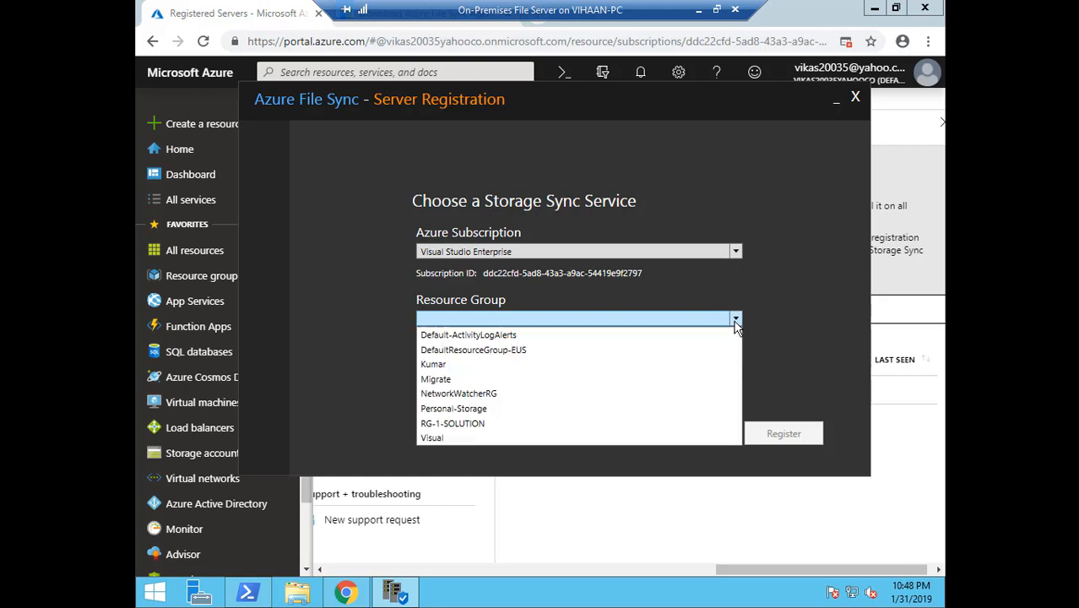
Pick resource group RG-1-SOLUTION and sync service Corpfilesync, then register the server
{"action": "left_click", "coordinate": [524, 427]}
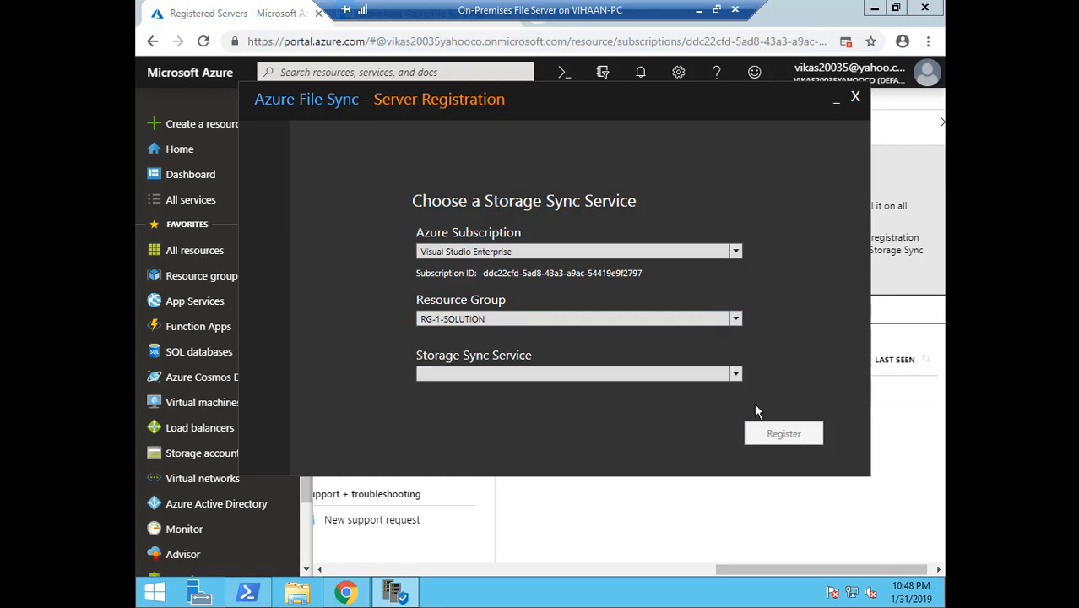
{"action": "left_click", "coordinate": [735, 374]}
{"action": "left_click", "coordinate": [627, 390]}
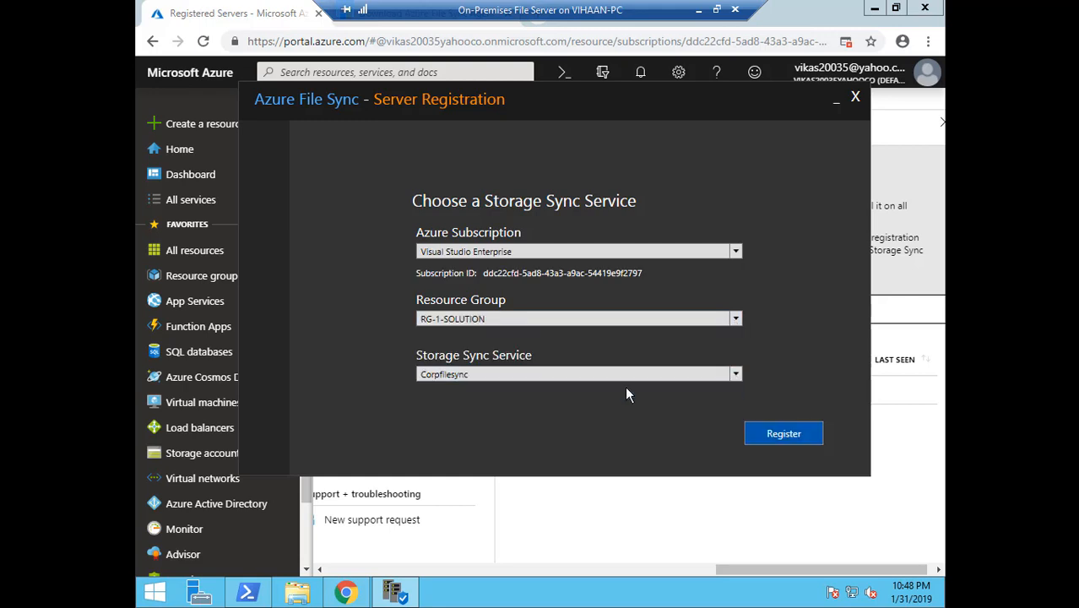
{"action": "left_click", "coordinate": [787, 433]}
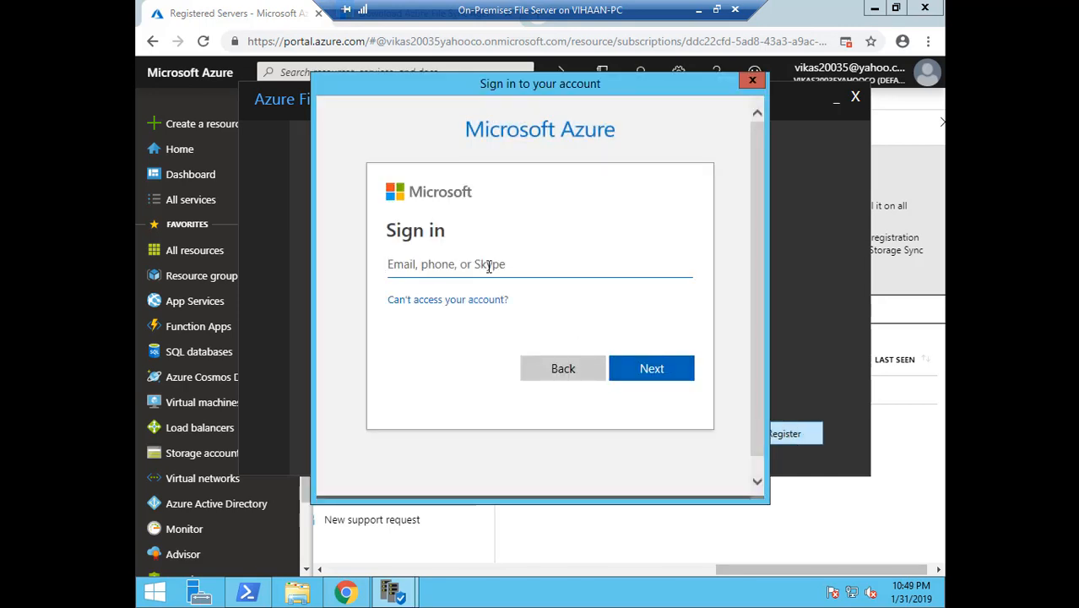
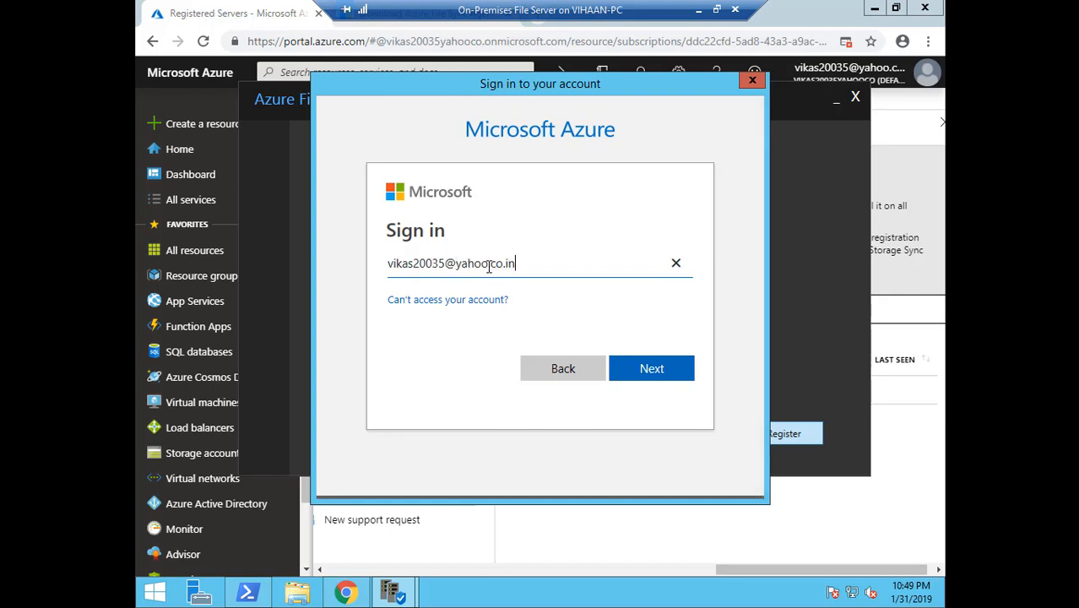
Enter the account e-mail and password at the Azure sign-in prompt to complete registration
{"action": "key", "text": "Return"}
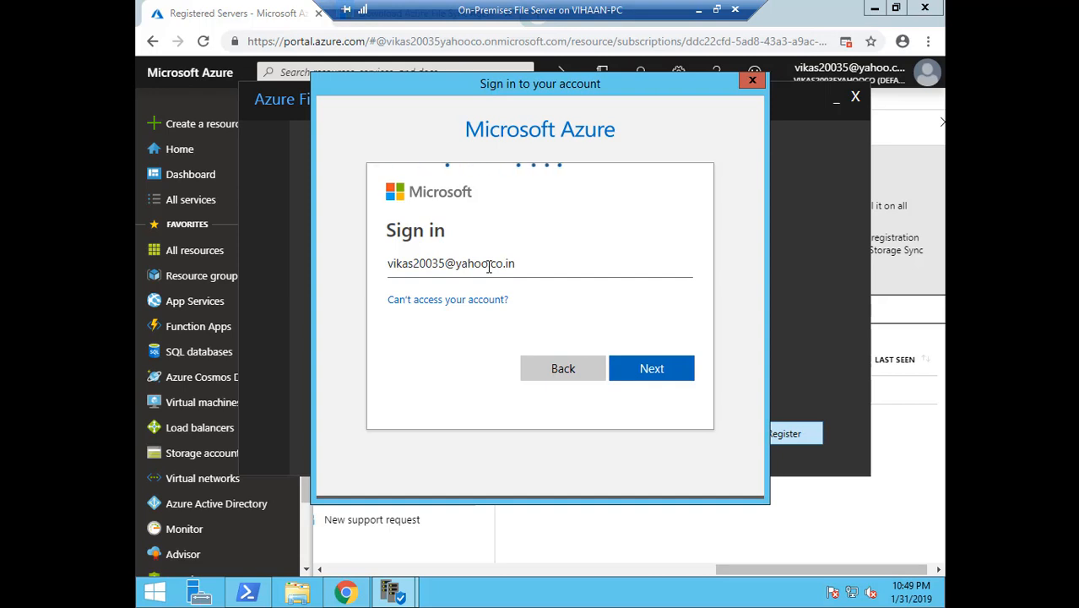
{"action": "type", "text": "••••"}
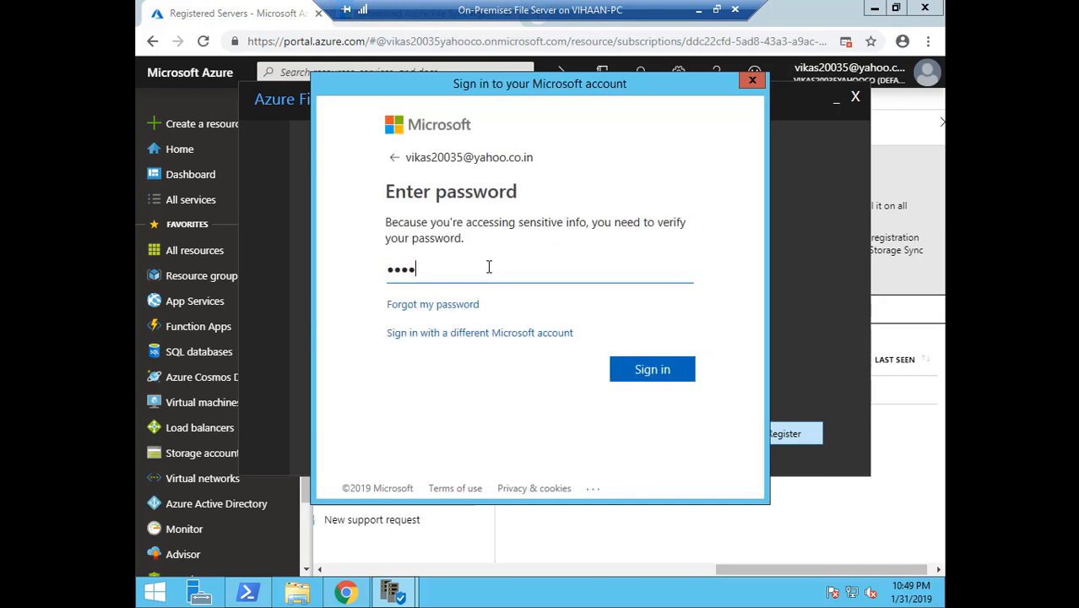
{"action": "type", "text": "••••••••••••"}
{"action": "key", "text": "Return"}
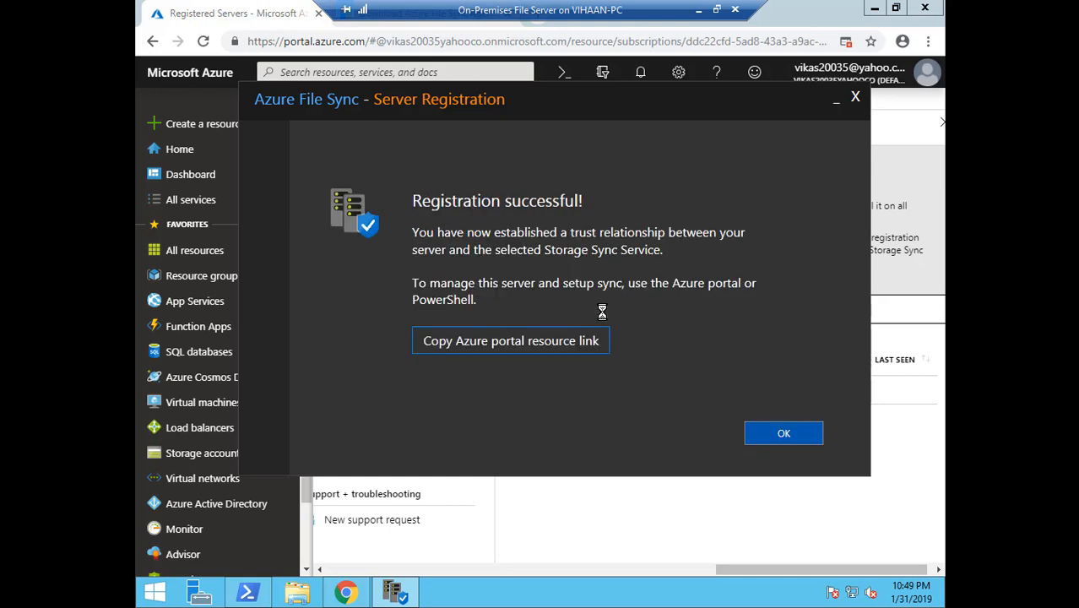
Dismiss the registration result and find WIN-GSSEKPU64RP in Corpfilesync's Registered servers list
{"action": "mouse_move", "coordinate": [419, 209]}
{"action": "left_mouse_down"}
{"action": "mouse_move", "coordinate": [459, 211]}
{"action": "mouse_move", "coordinate": [432, 210]}
{"action": "left_mouse_up"}
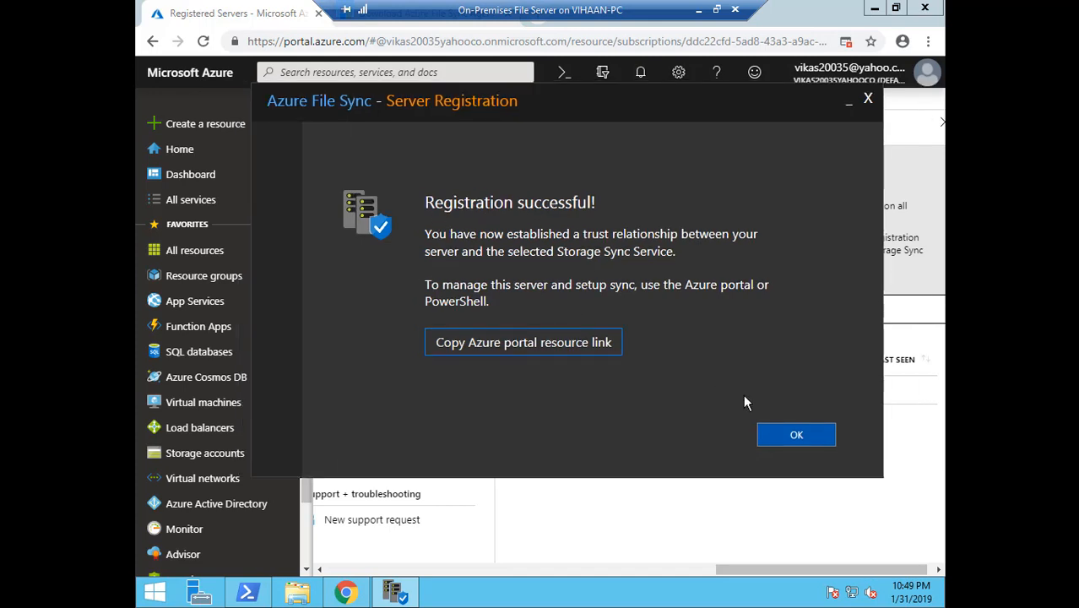
{"action": "left_click", "coordinate": [797, 437]}
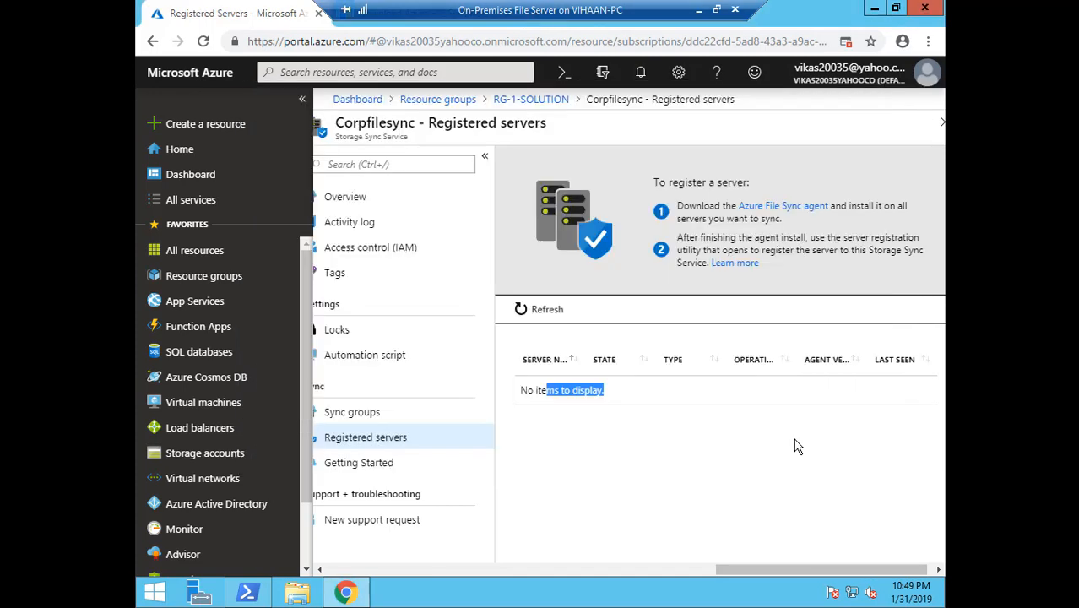
{"action": "left_click", "coordinate": [387, 418]}
{"action": "left_click", "coordinate": [387, 436]}
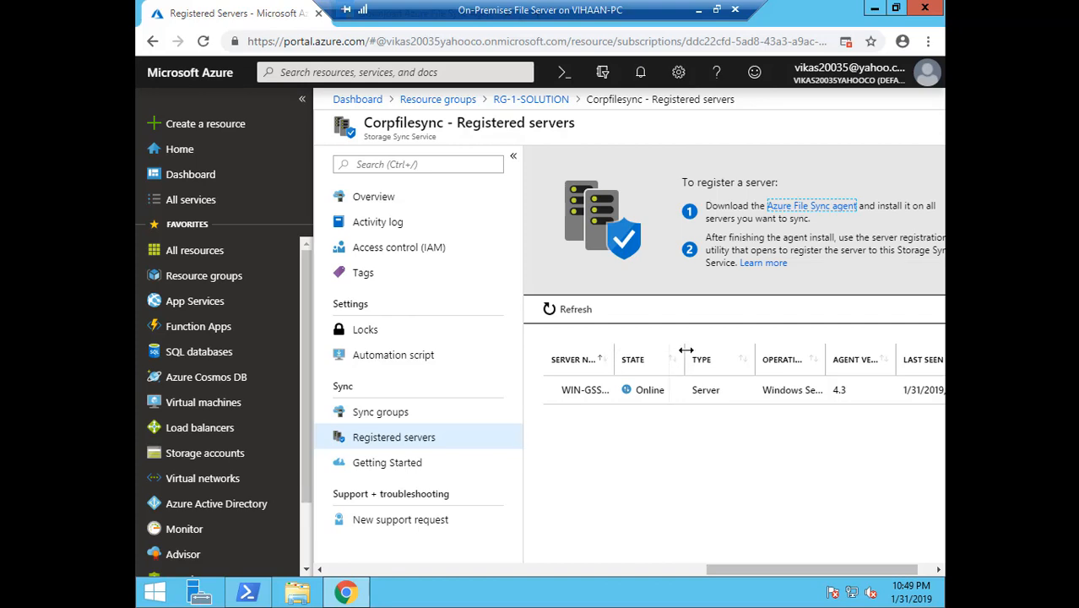
{"action": "left_click_drag", "start_coordinate": [614, 351], "coordinate": [686, 350]}
Run hostname in a command prompt to confirm the server name, then open This PC
{"action": "key", "text": "super+r"}
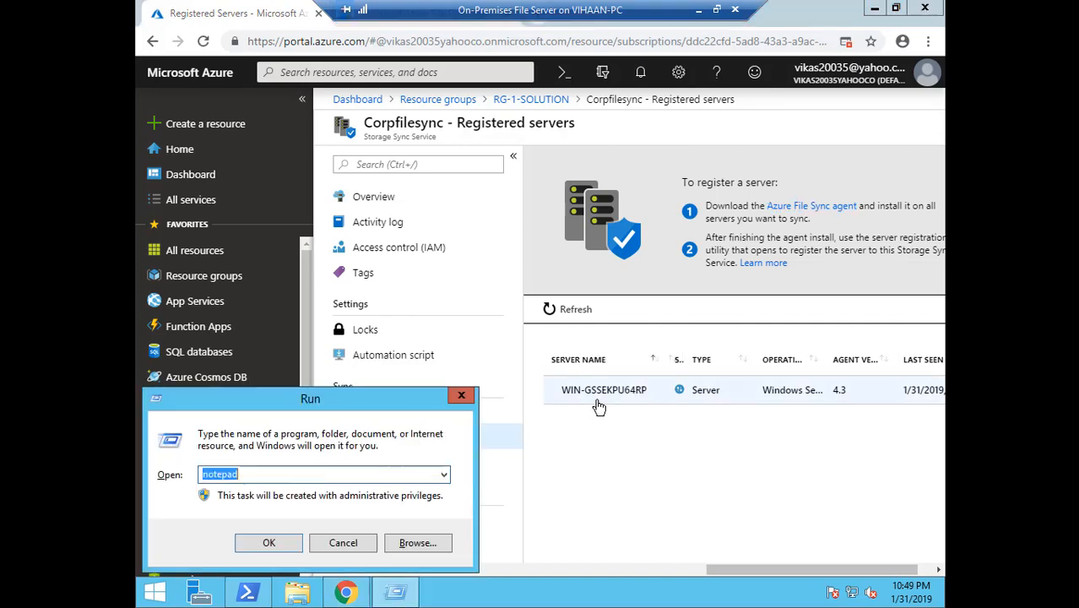
{"action": "type", "text": "cmd"}
{"action": "key", "text": "Return"}
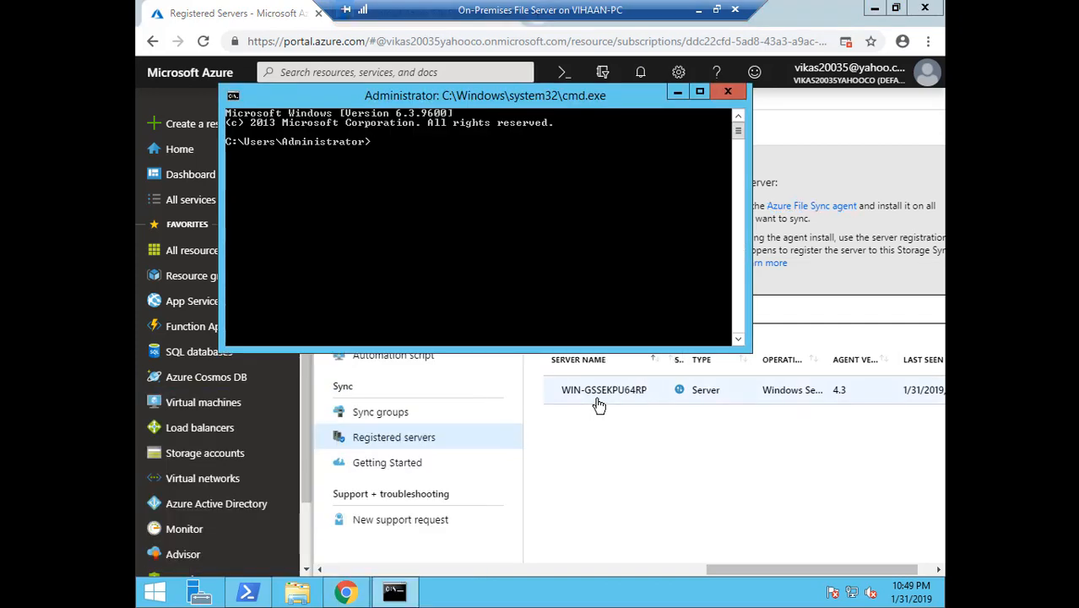
{"action": "type", "text": "hostname"}
{"action": "key", "text": "Return"}
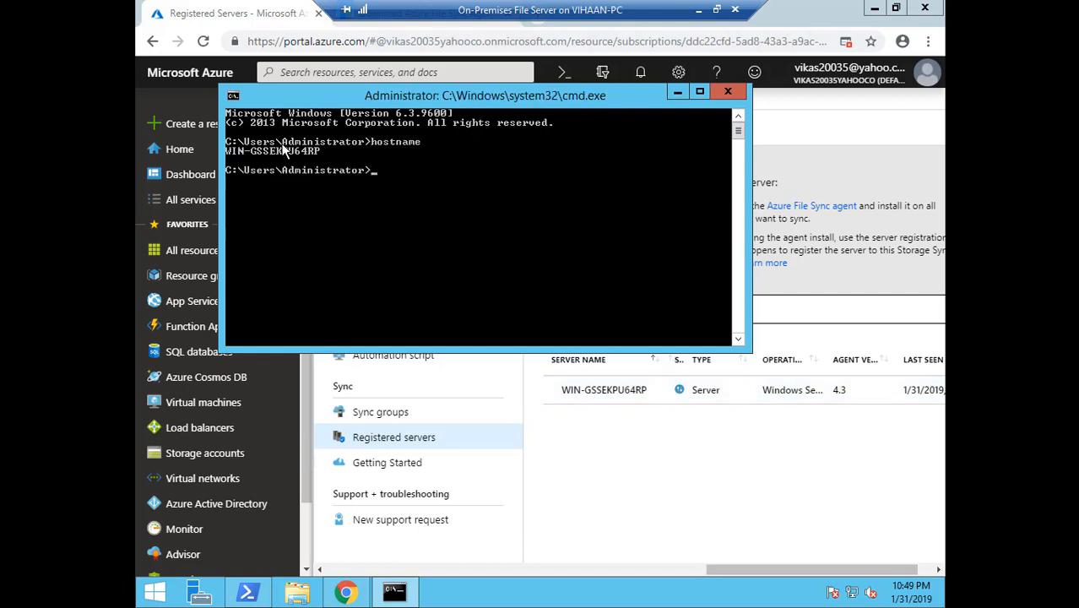
{"action": "left_click", "coordinate": [727, 91]}
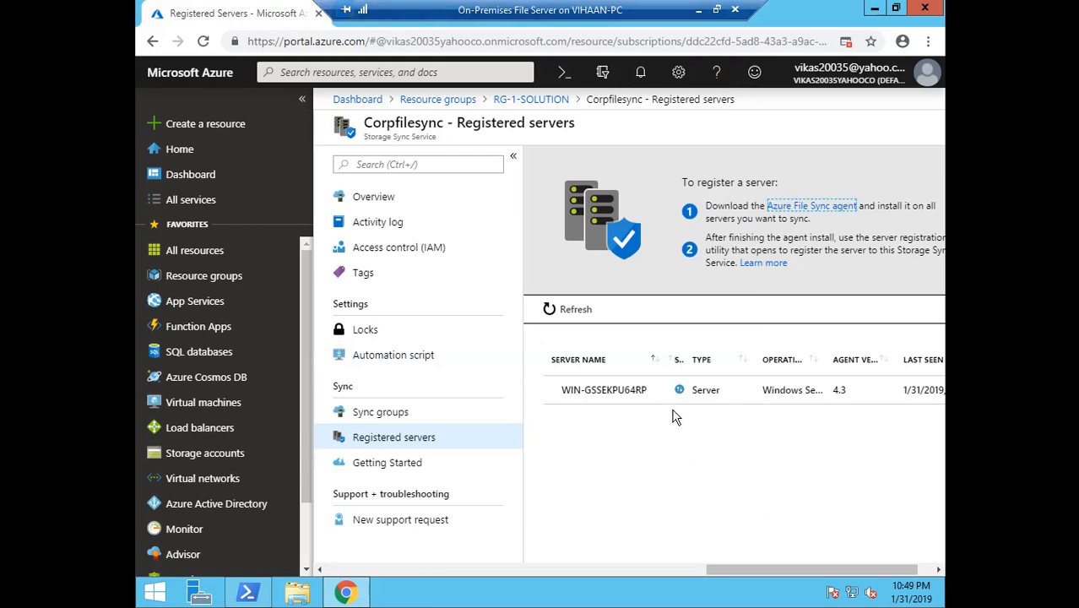
{"action": "left_click_drag", "start_coordinate": [792, 569], "coordinate": [815, 569]}
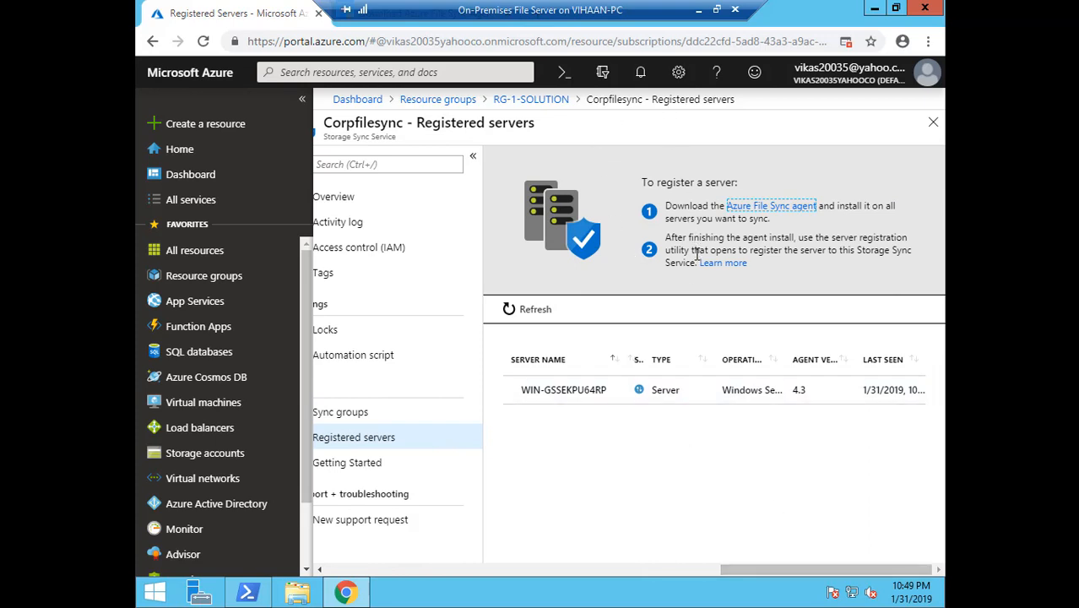
{"action": "left_click", "coordinate": [297, 593]}
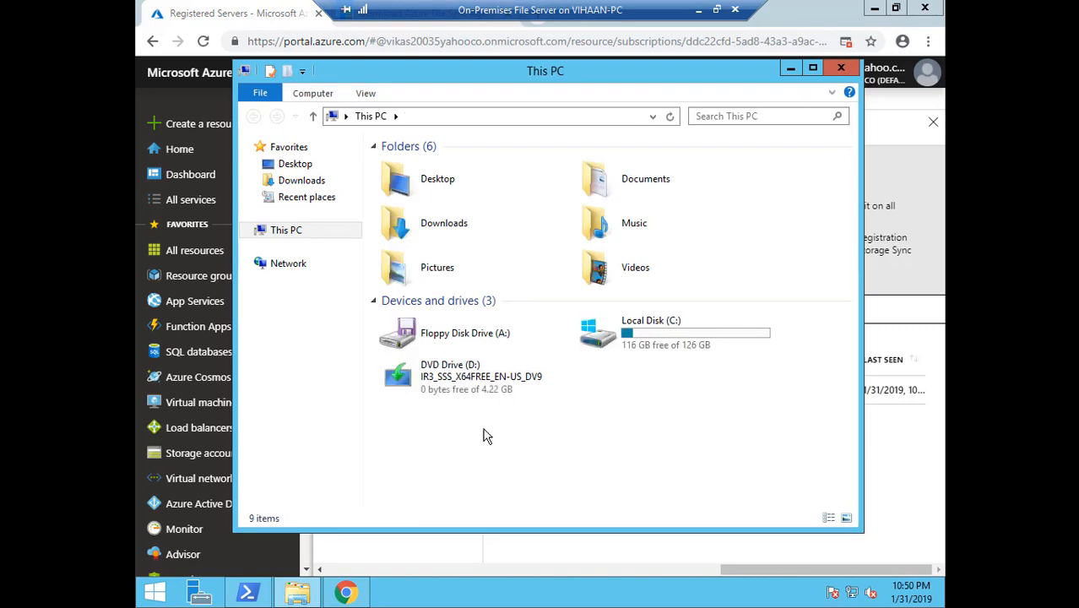
Create a folder named Root on Local Disk (C:)
{"action": "double_click", "coordinate": [633, 328]}
{"action": "right_click", "coordinate": [411, 336]}
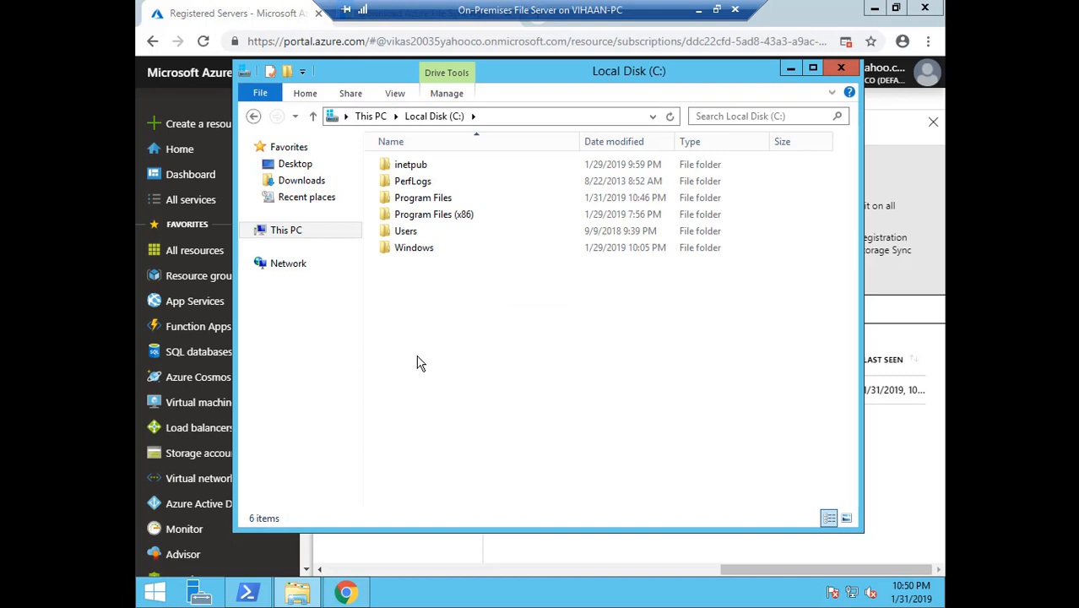
{"action": "mouse_move", "coordinate": [462, 490]}
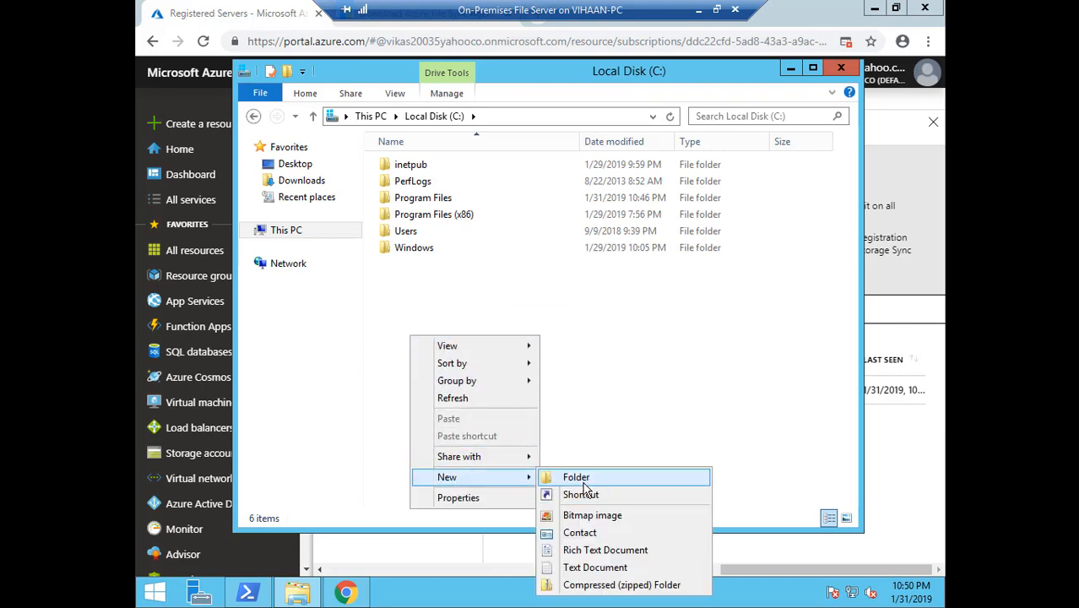
{"action": "left_click", "coordinate": [582, 480]}
{"action": "type", "text": "Root"}
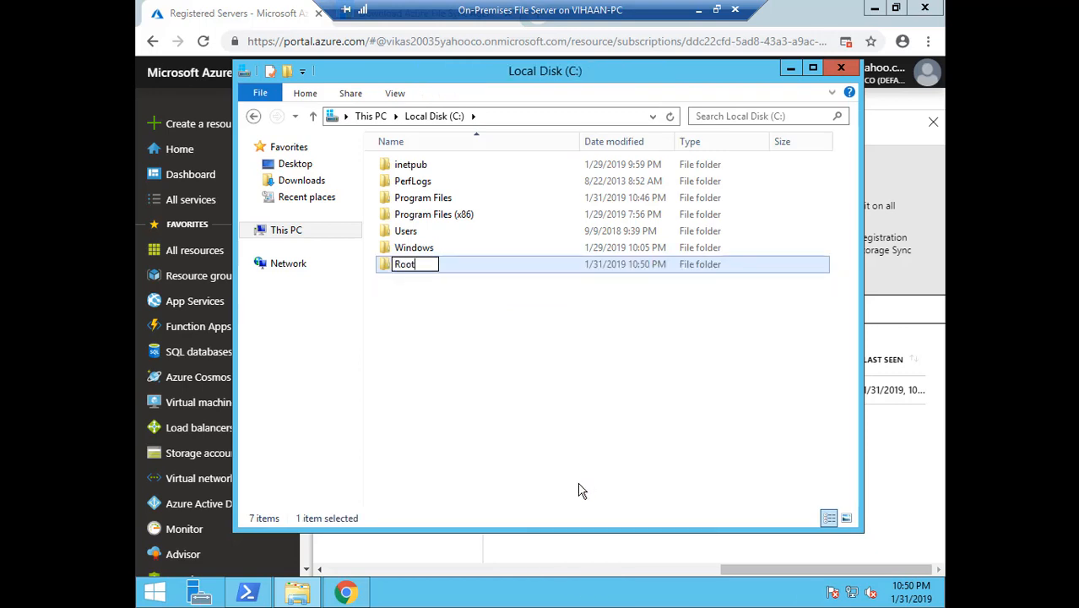
{"action": "key", "text": "Return"}
{"action": "key", "text": "Return"}
Create text document File-1 in Root containing 'Hello' and save it
{"action": "right_click", "coordinate": [397, 218]}
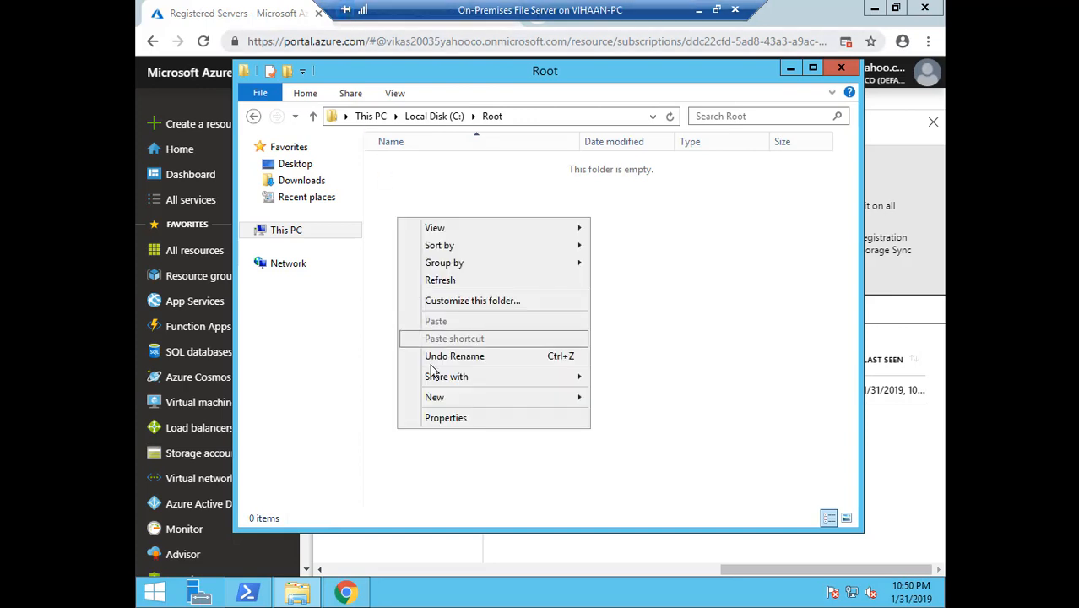
{"action": "mouse_move", "coordinate": [572, 412]}
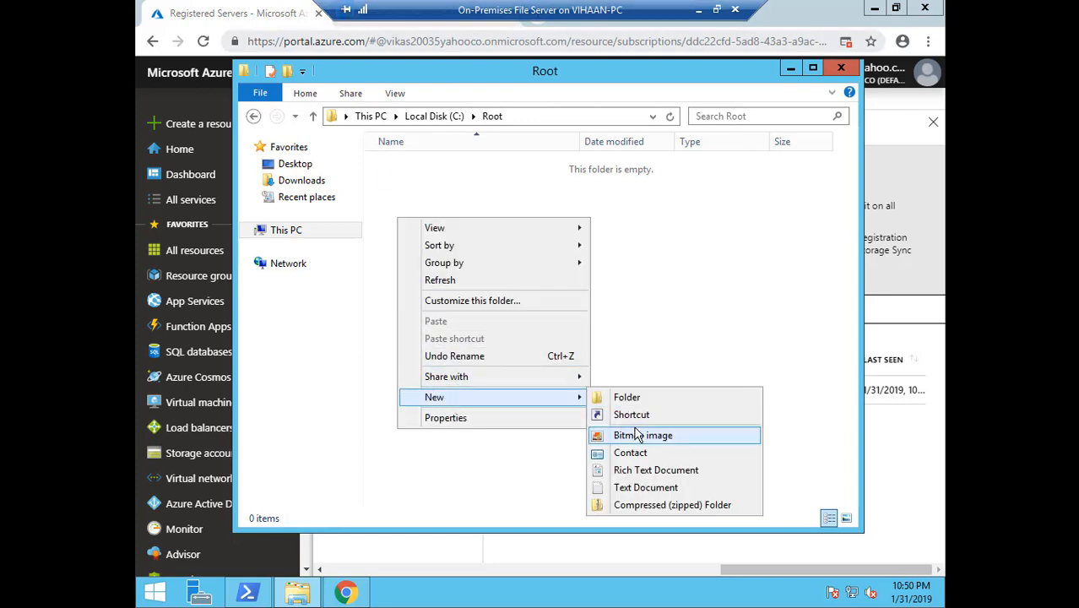
{"action": "left_click", "coordinate": [641, 488]}
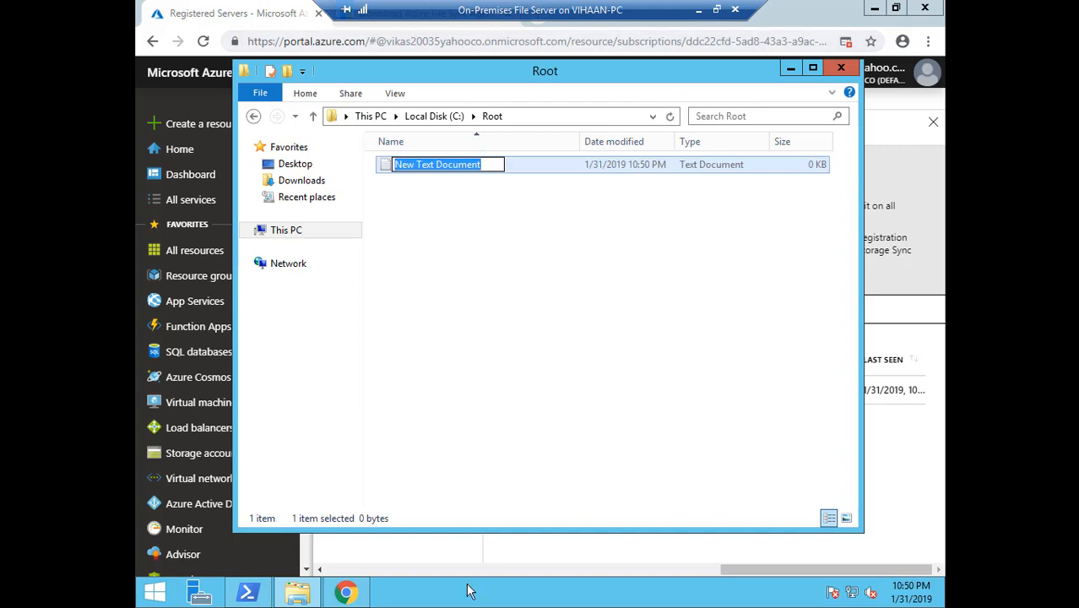
{"action": "type", "text": "File"}
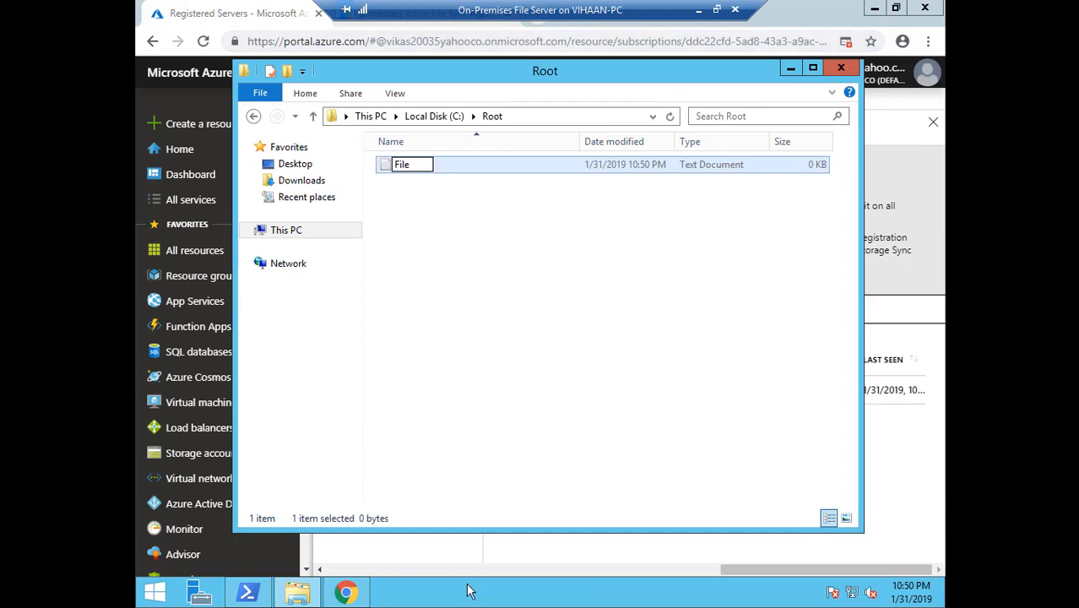
{"action": "type", "text": "-1"}
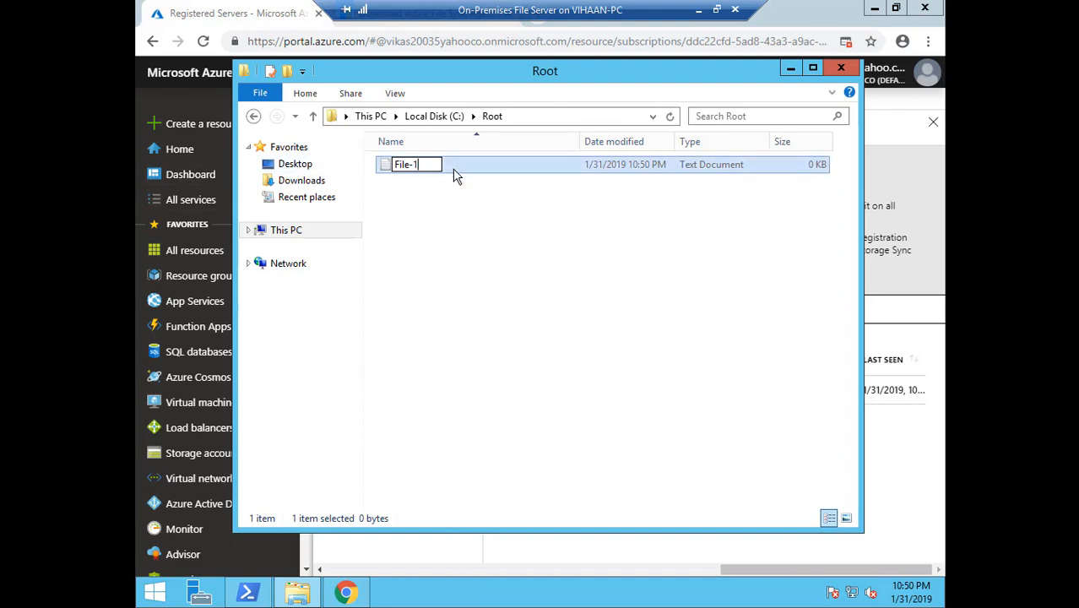
{"action": "left_click", "coordinate": [434, 206]}
{"action": "double_click", "coordinate": [404, 174]}
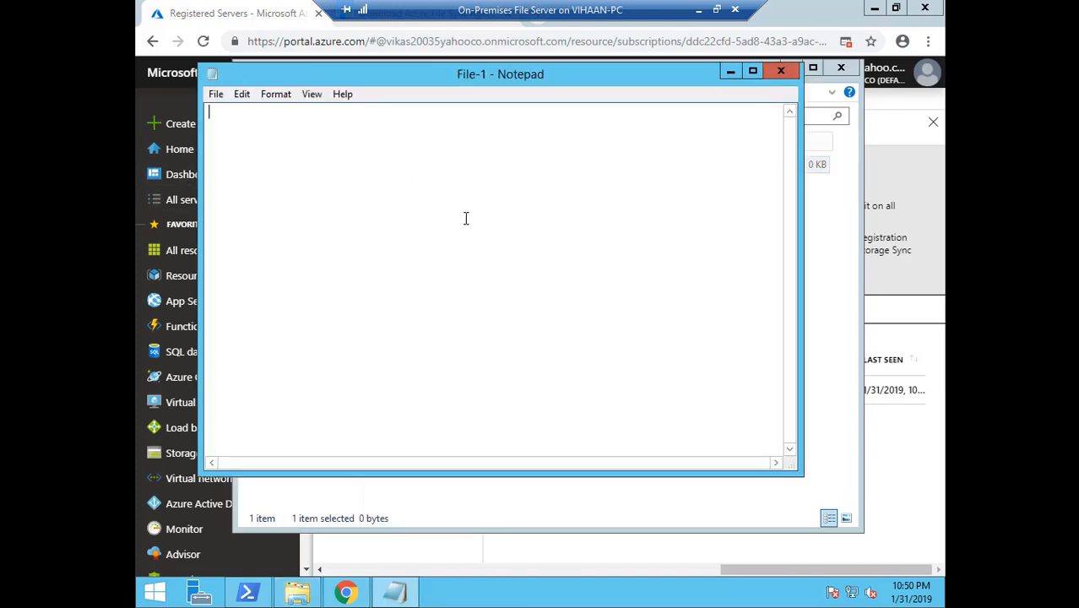
{"action": "type", "text": "Hello ."}
{"action": "left_click", "coordinate": [777, 82]}
{"action": "left_click", "coordinate": [514, 312]}
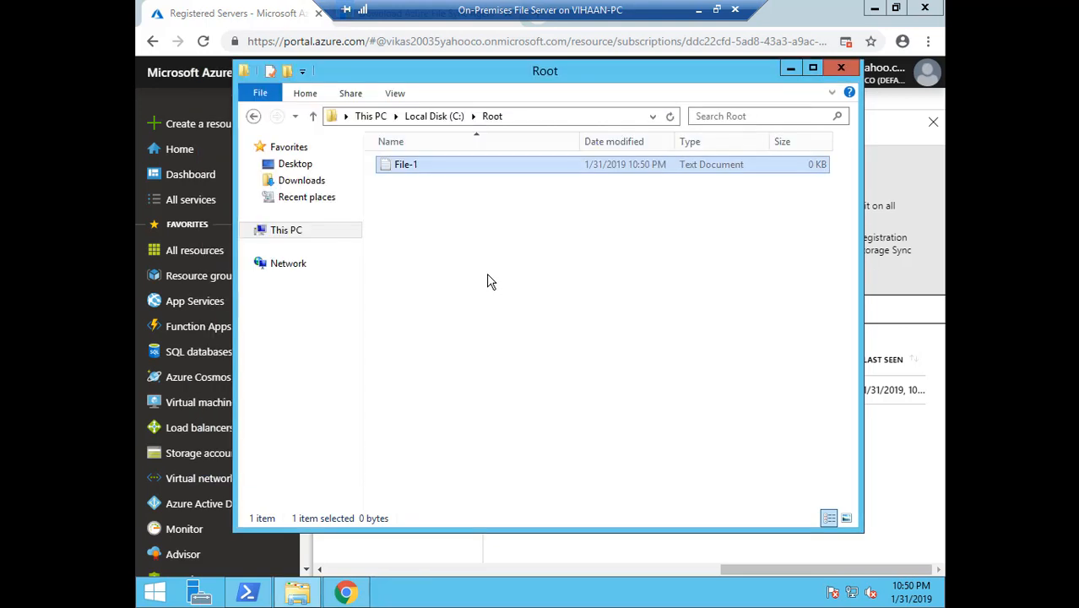
Duplicate File-1, rename the copy File-2, and close the Root window
{"action": "key", "text": "ctrl+c"}
{"action": "key", "text": "ctrl+v"}
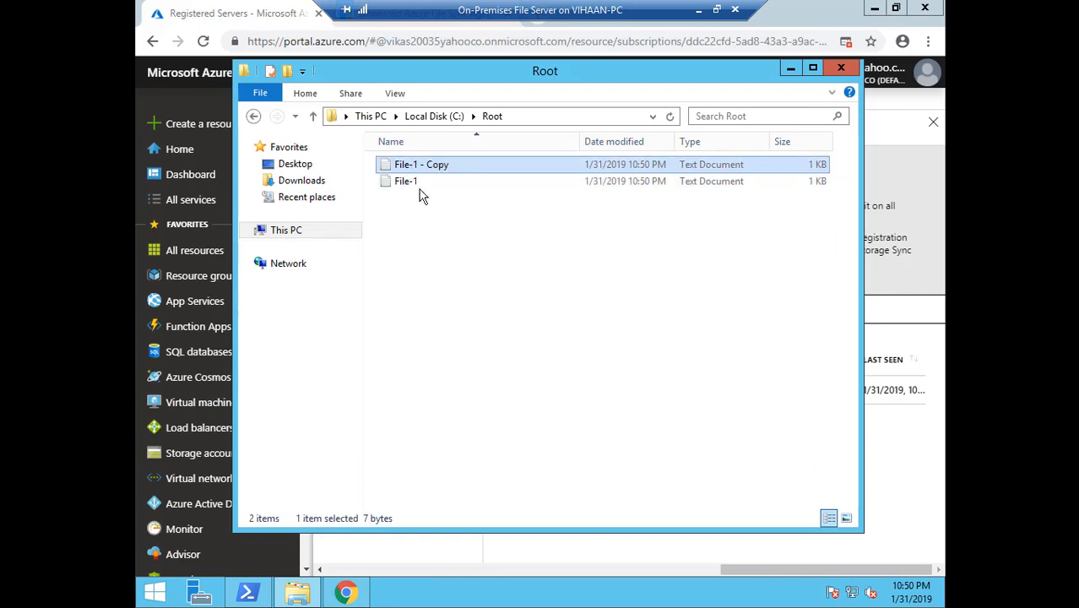
{"action": "right_click", "coordinate": [411, 168]}
{"action": "left_click", "coordinate": [455, 361]}
{"action": "left_click_drag", "start_coordinate": [449, 165], "coordinate": [413, 165]}
{"action": "type", "text": "2"}
{"action": "key", "text": "Return"}
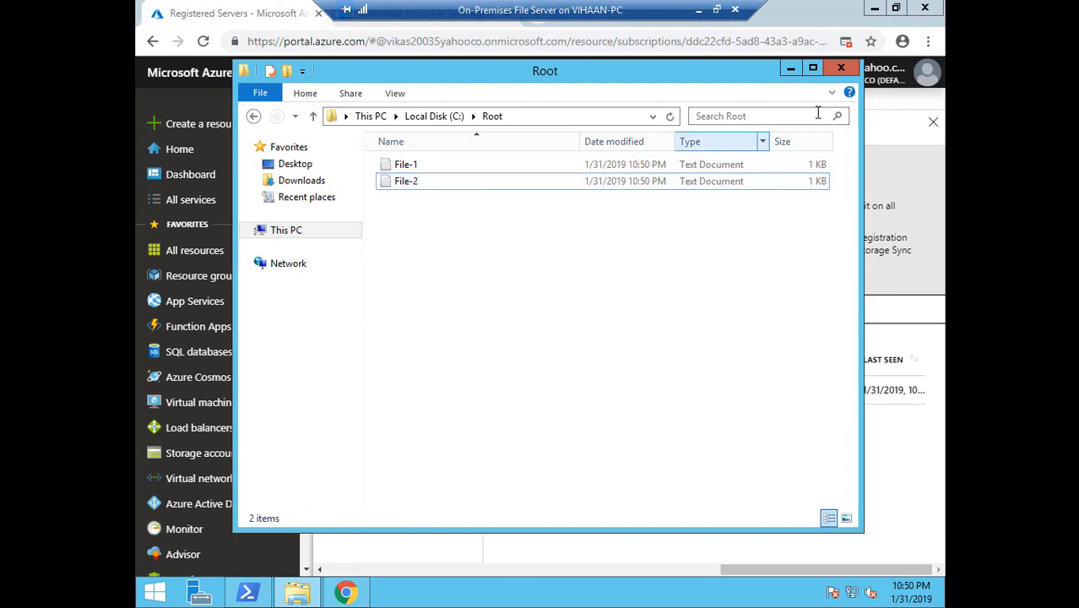
{"action": "left_click", "coordinate": [850, 75]}
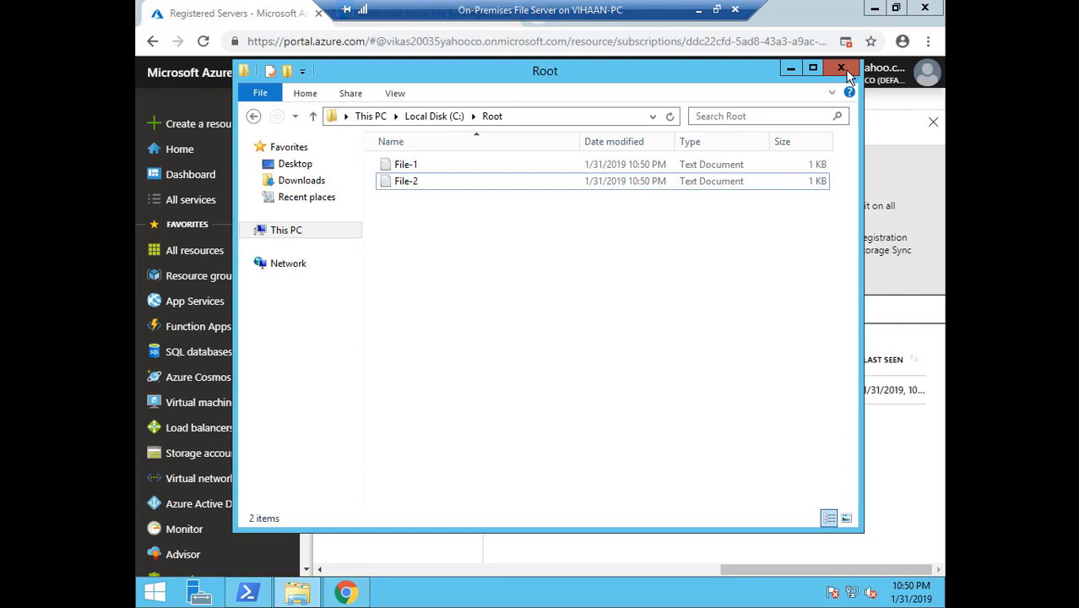
{"action": "left_click", "coordinate": [851, 75]}
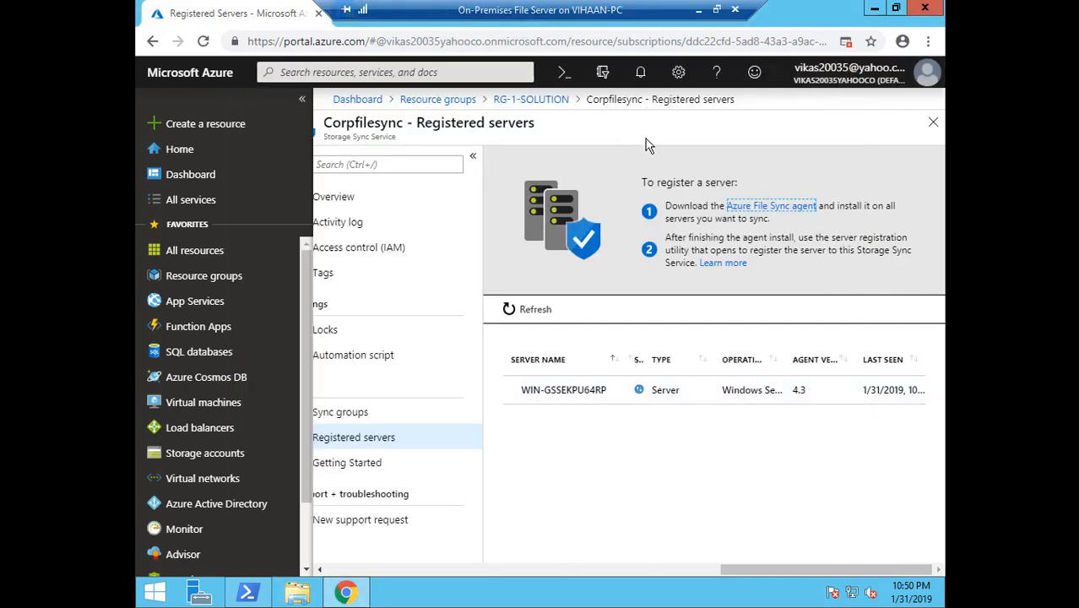
Start a new Corpfilesync sync group named Sync1
{"action": "left_click", "coordinate": [358, 412]}
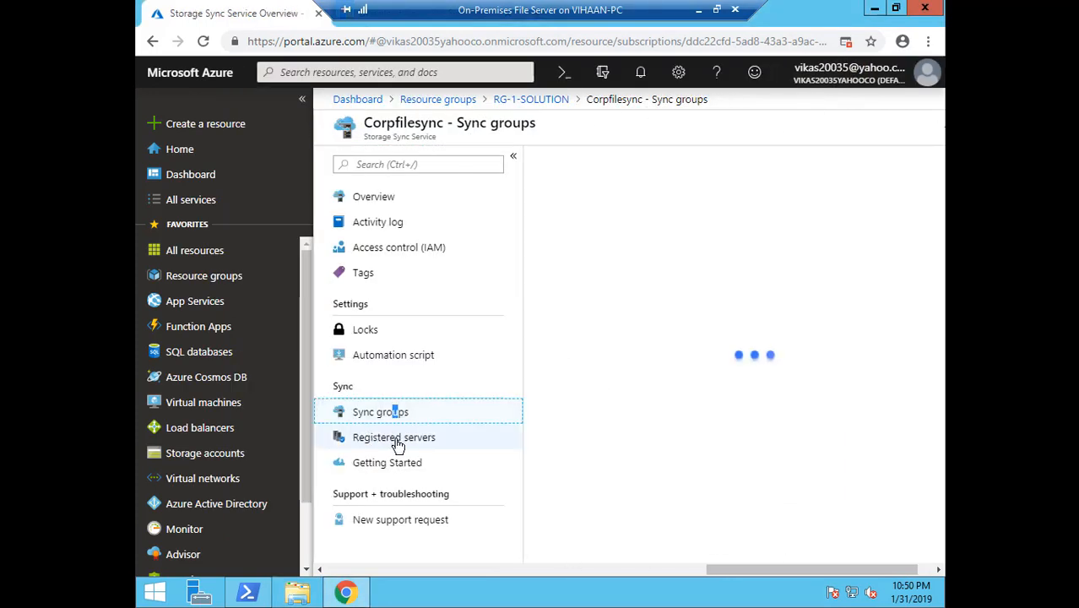
{"action": "left_click", "coordinate": [397, 439]}
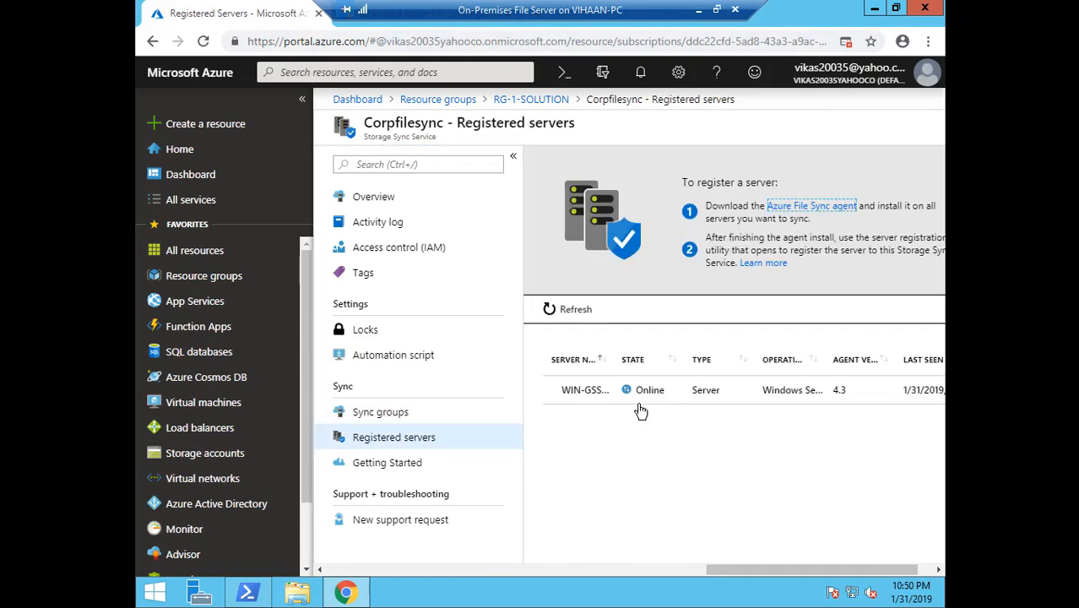
{"action": "left_click", "coordinate": [405, 416]}
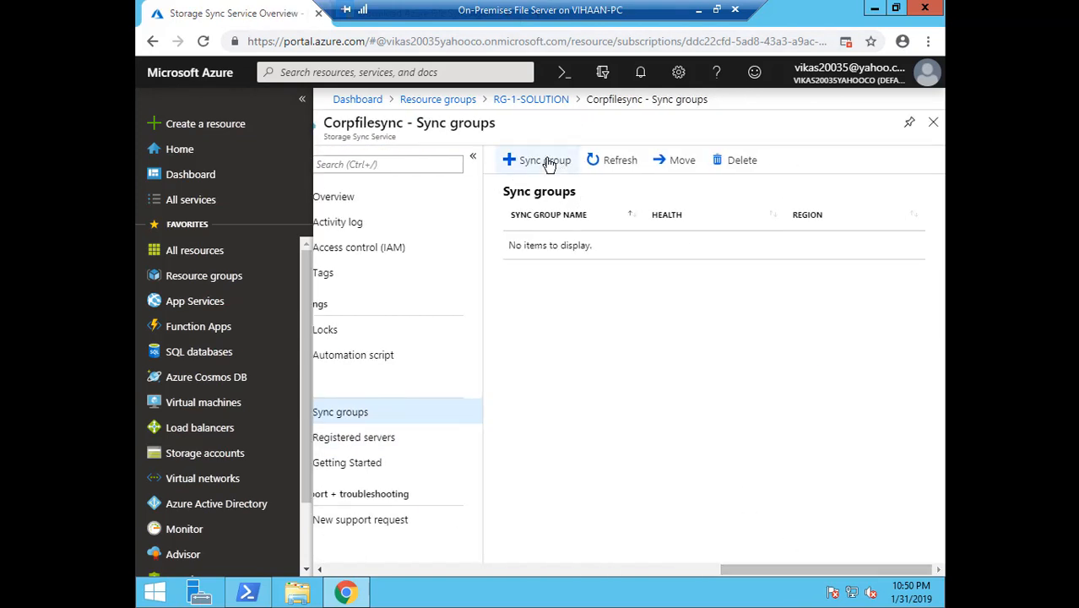
{"action": "left_click", "coordinate": [545, 160]}
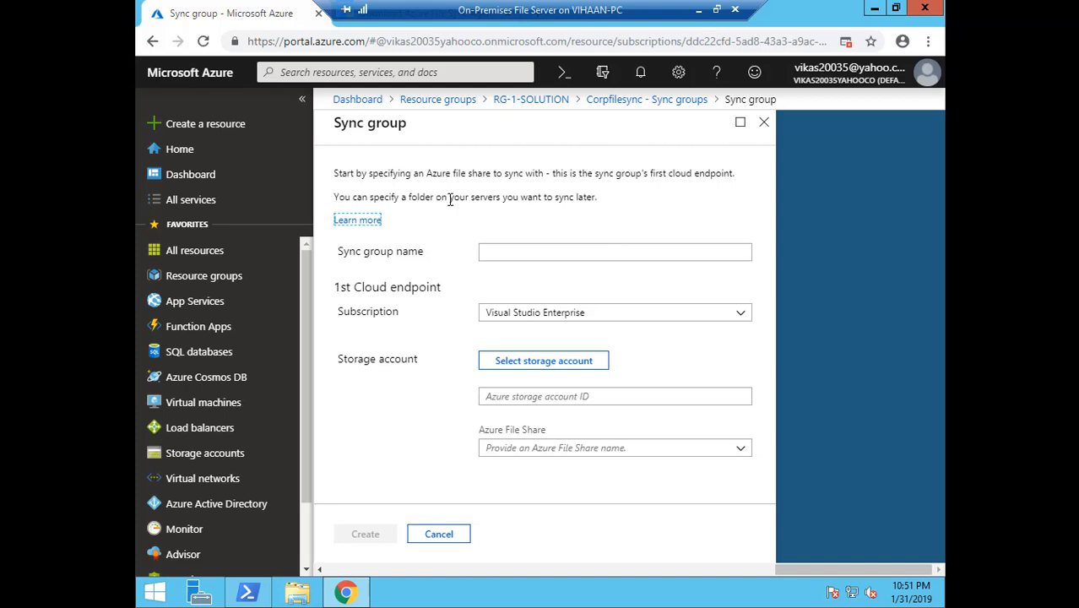
{"action": "left_click", "coordinate": [497, 251]}
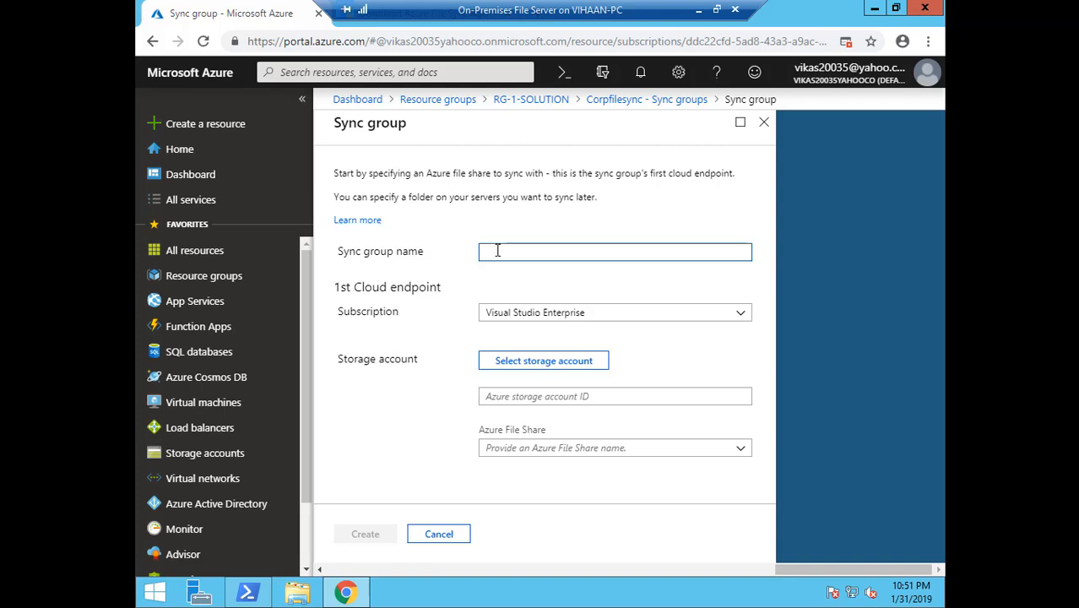
{"action": "type", "text": "Sync1"}
{"action": "key", "text": "Tab"}
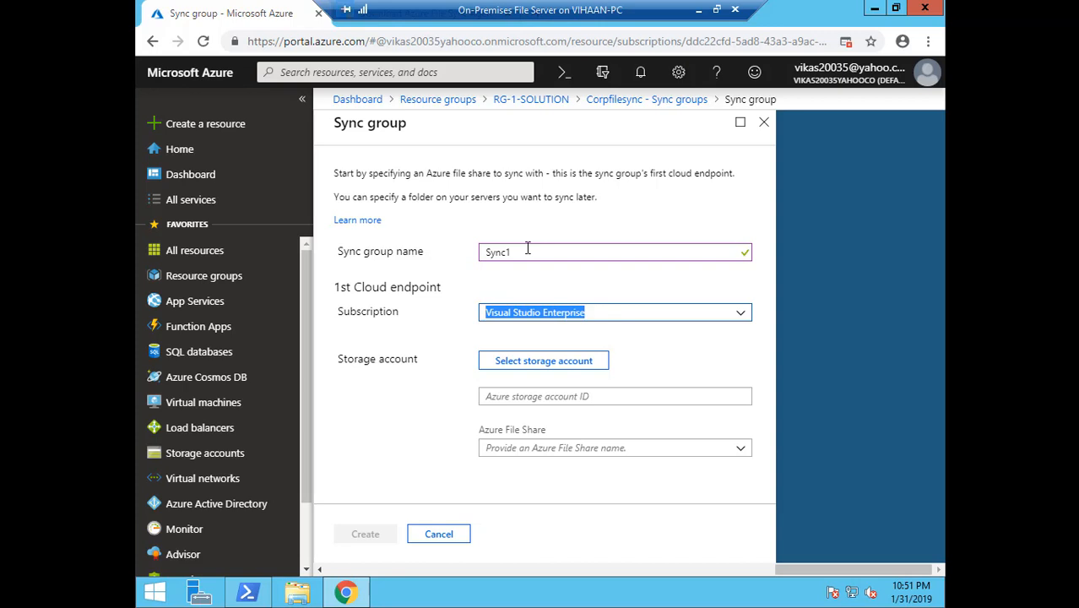
Choose storage account stg1000 and file share corpfilesync, then create the group
{"action": "left_click", "coordinate": [577, 361]}
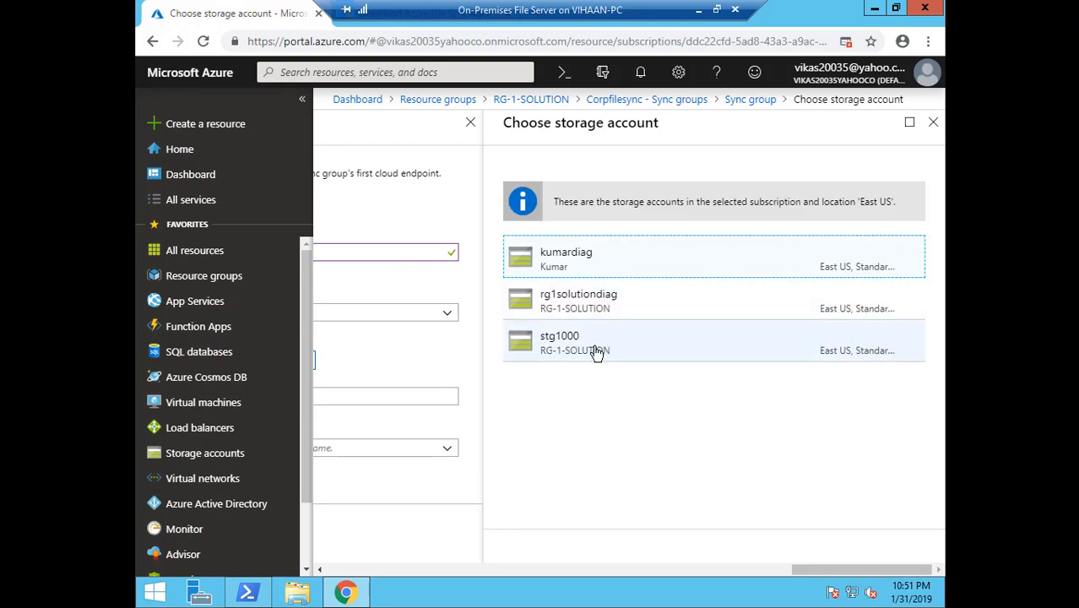
{"action": "left_click", "coordinate": [579, 353]}
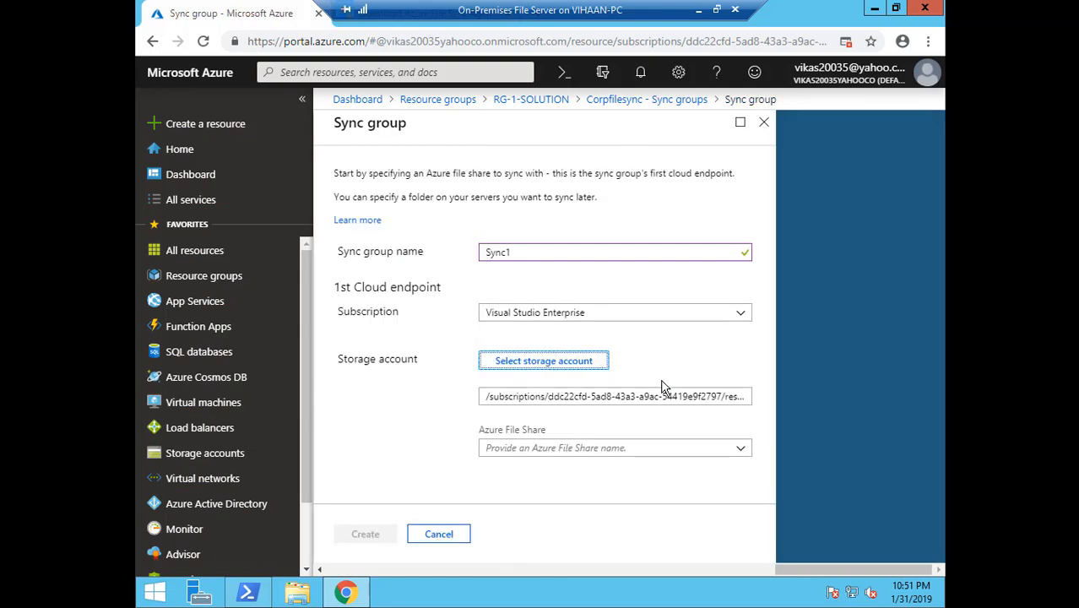
{"action": "left_click", "coordinate": [742, 458]}
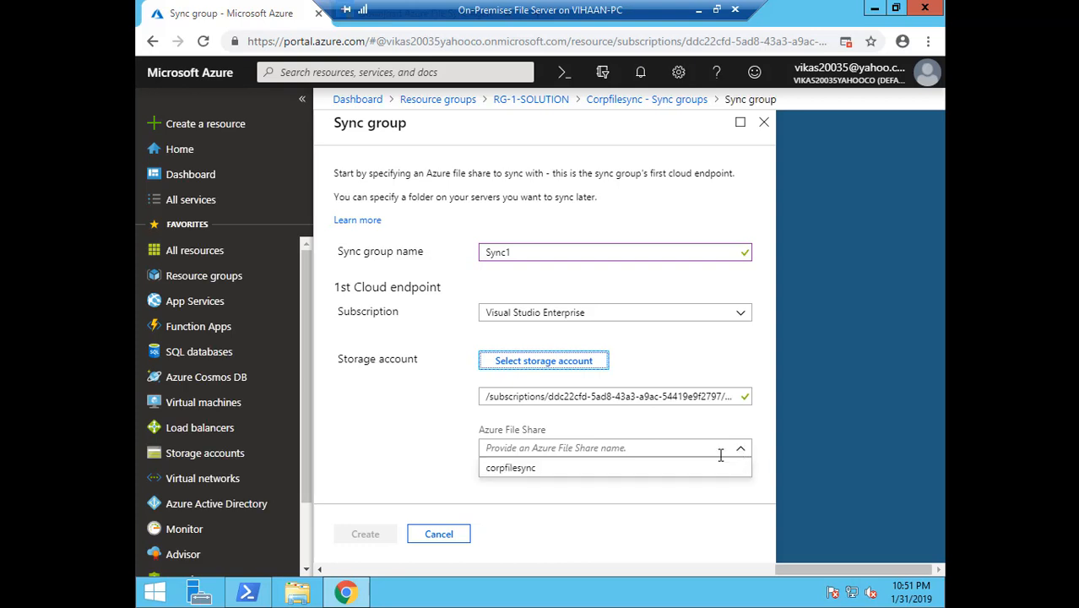
{"action": "left_click", "coordinate": [550, 473]}
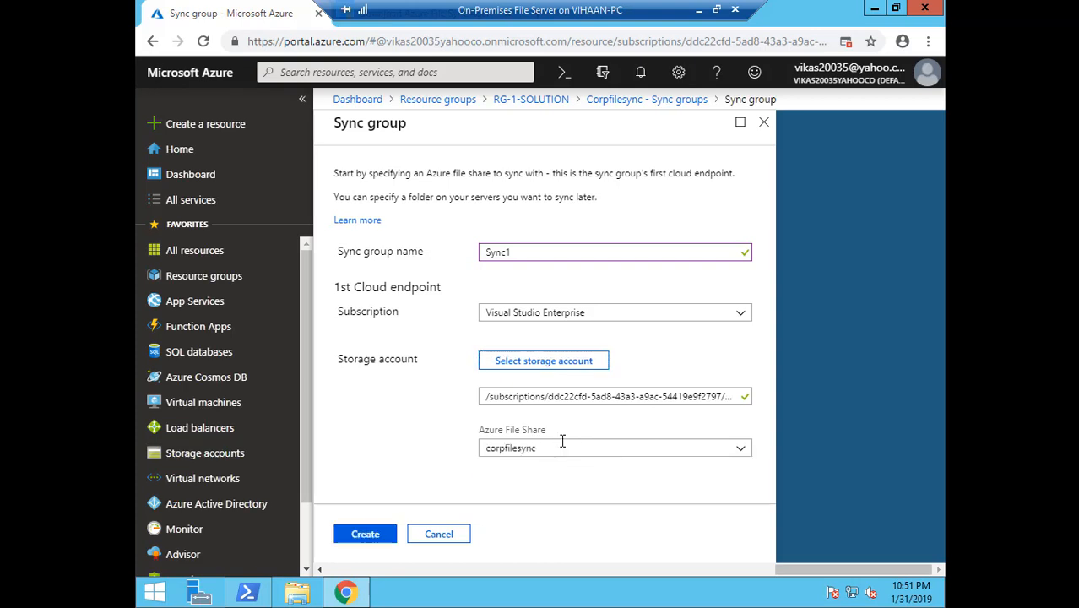
{"action": "left_click", "coordinate": [370, 537]}
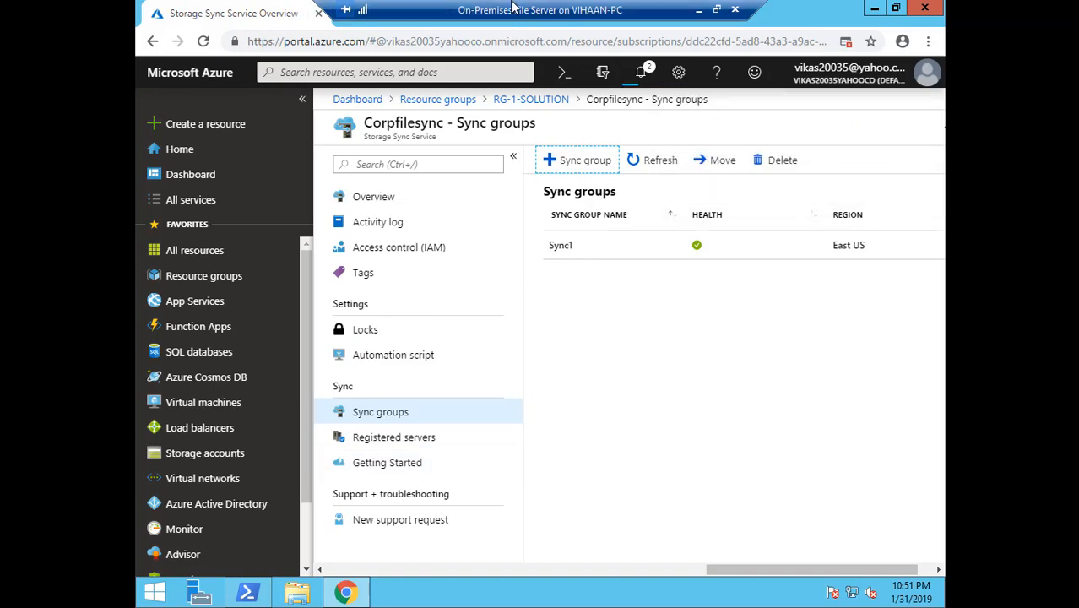
{"action": "left_click", "coordinate": [561, 246]}
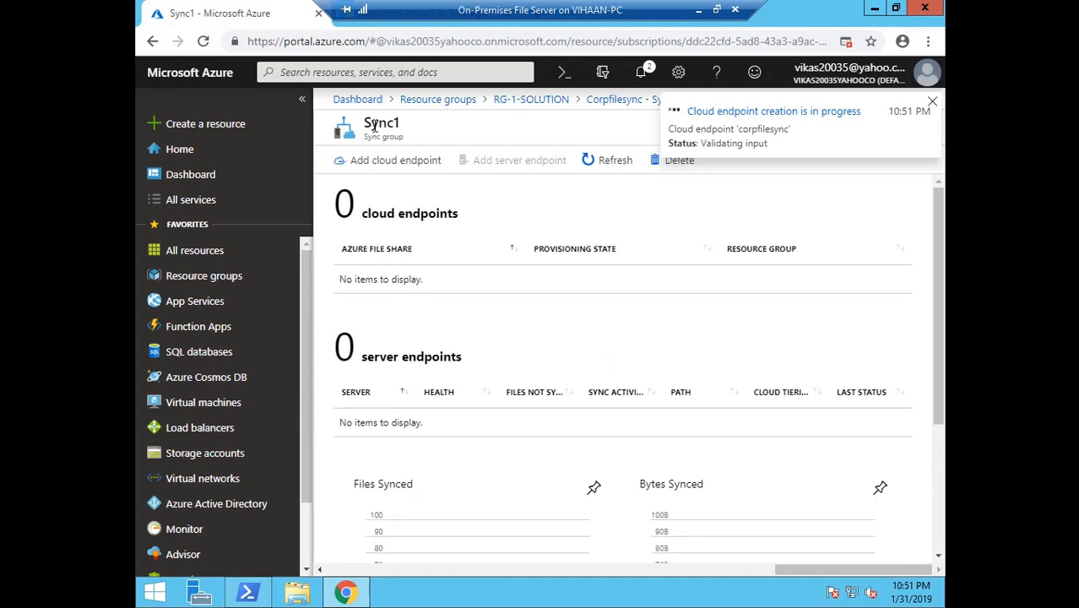
Watch notifications until the corpfilesync cloud endpoint creation reports success
{"action": "left_click_drag", "start_coordinate": [366, 138], "coordinate": [404, 138]}
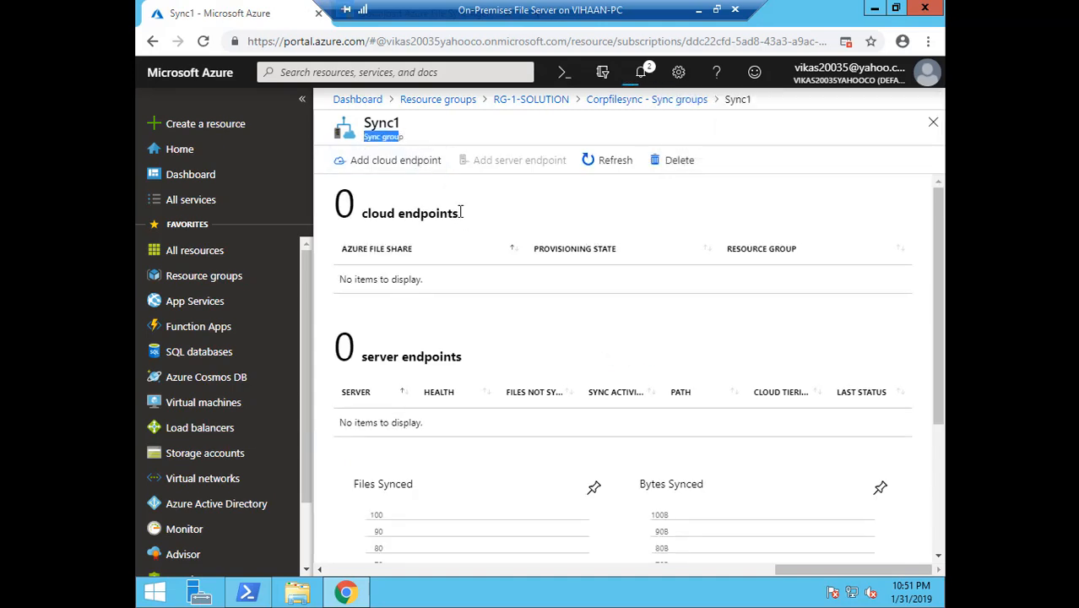
{"action": "left_click", "coordinate": [404, 168]}
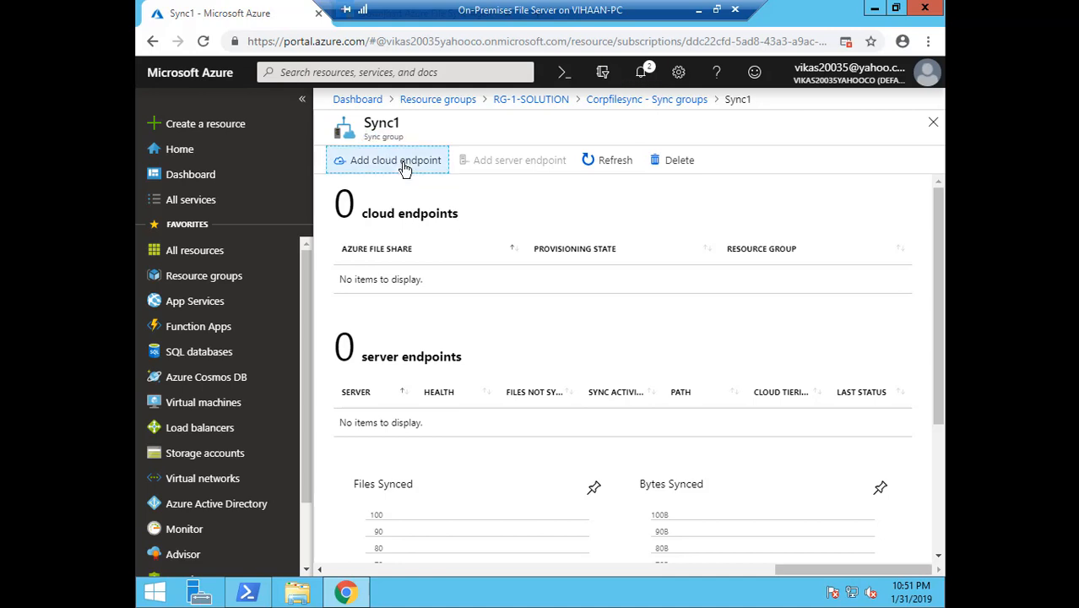
{"action": "left_click_drag", "start_coordinate": [405, 168], "coordinate": [457, 222]}
{"action": "left_click", "coordinate": [642, 74]}
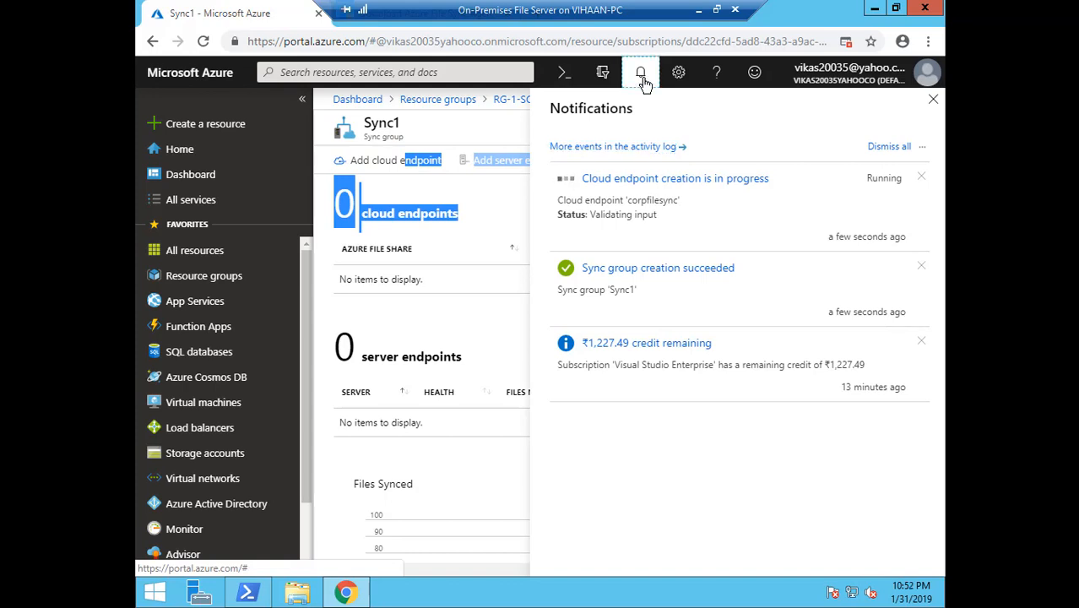
{"action": "left_click", "coordinate": [643, 78]}
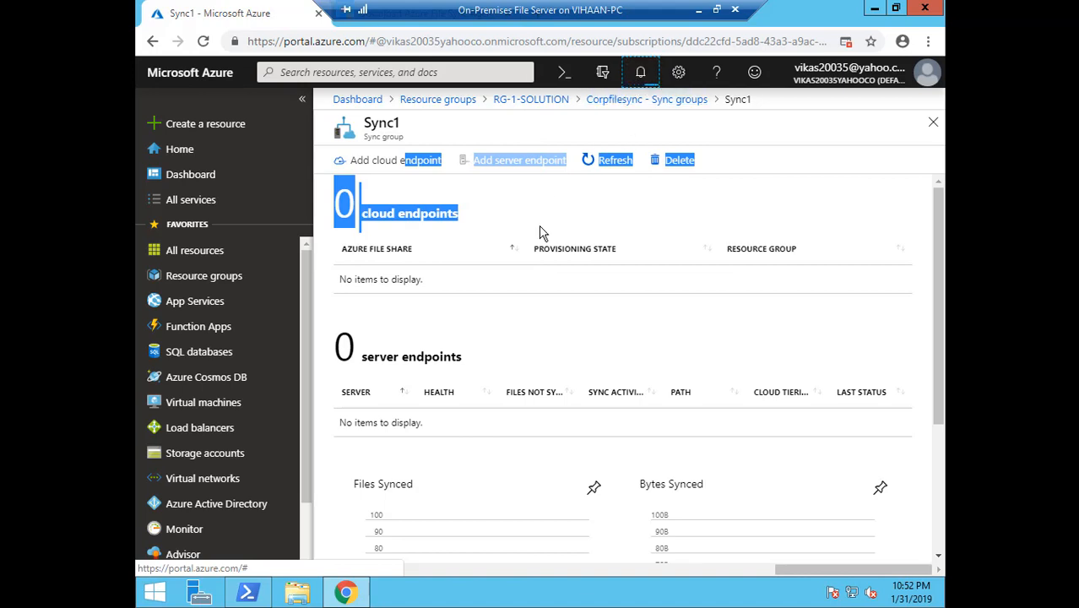
{"action": "left_click", "coordinate": [531, 309]}
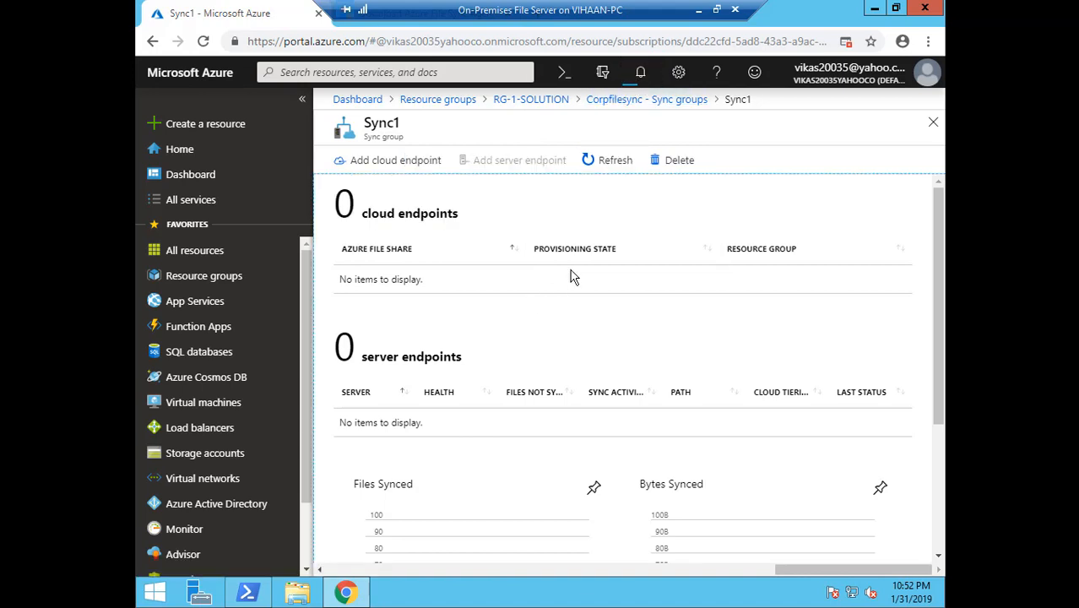
{"action": "left_click", "coordinate": [643, 77]}
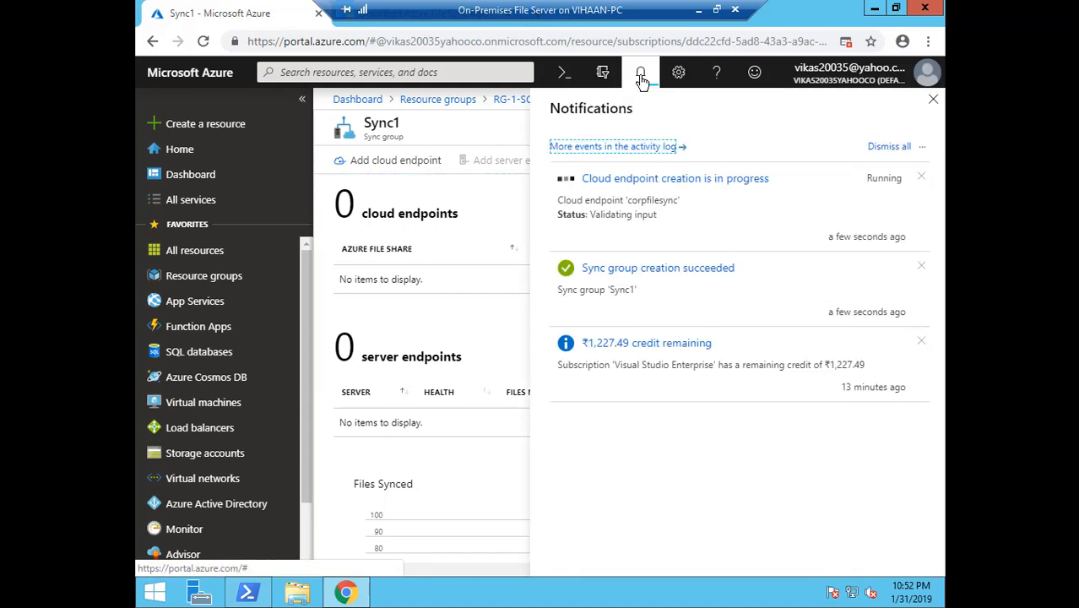
{"action": "left_click", "coordinate": [700, 11]}
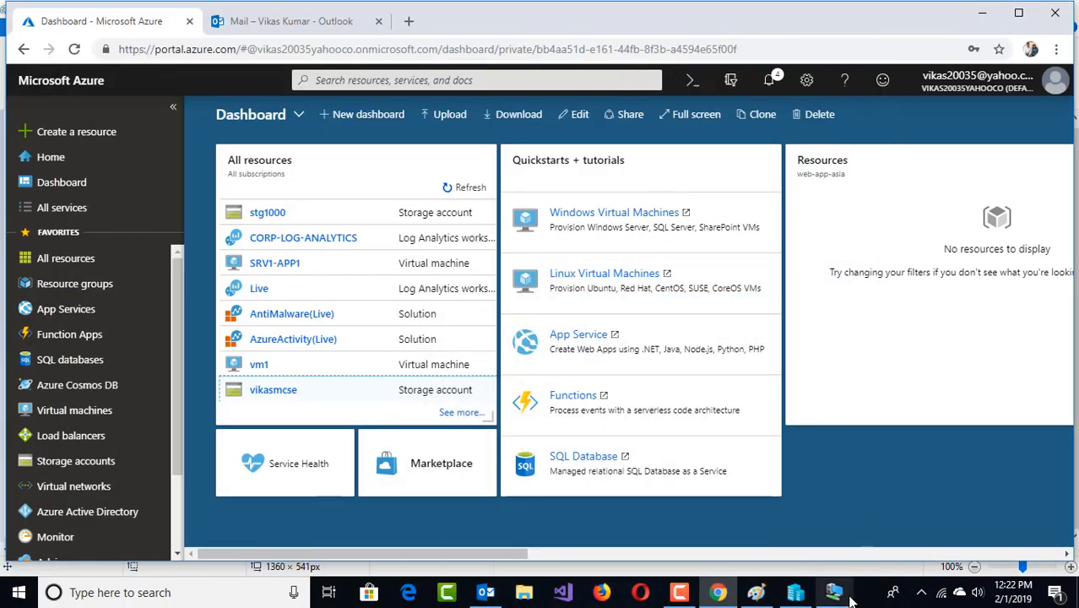
{"action": "left_click", "coordinate": [833, 592]}
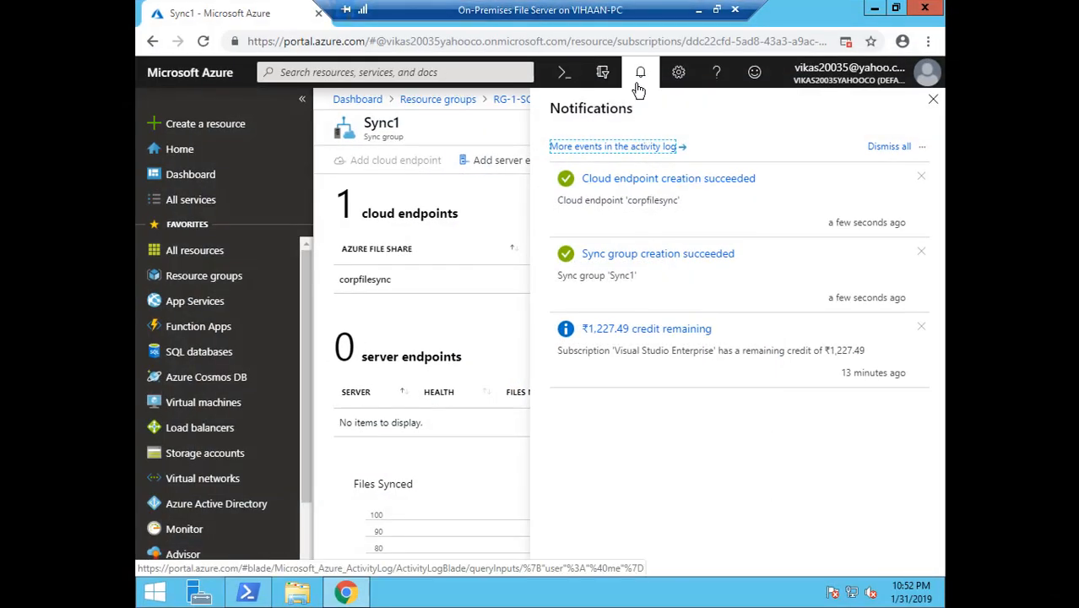
{"action": "left_click", "coordinate": [640, 75]}
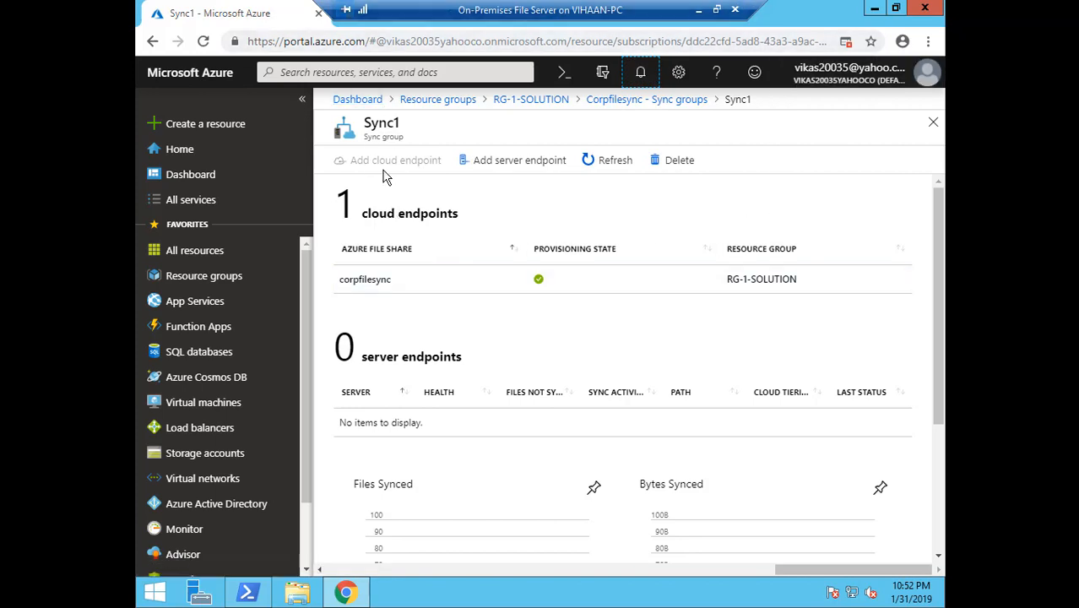
Begin adding a Sync1 server endpoint on server WIN-GSSEKPU64RP
{"action": "left_click_drag", "start_coordinate": [370, 136], "coordinate": [410, 149]}
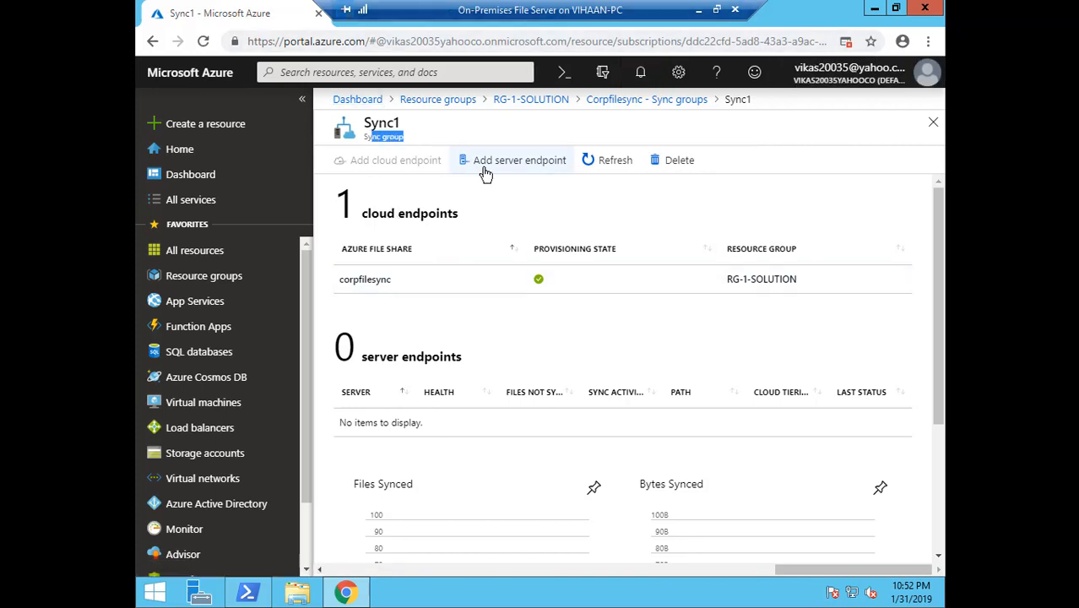
{"action": "left_click", "coordinate": [530, 169]}
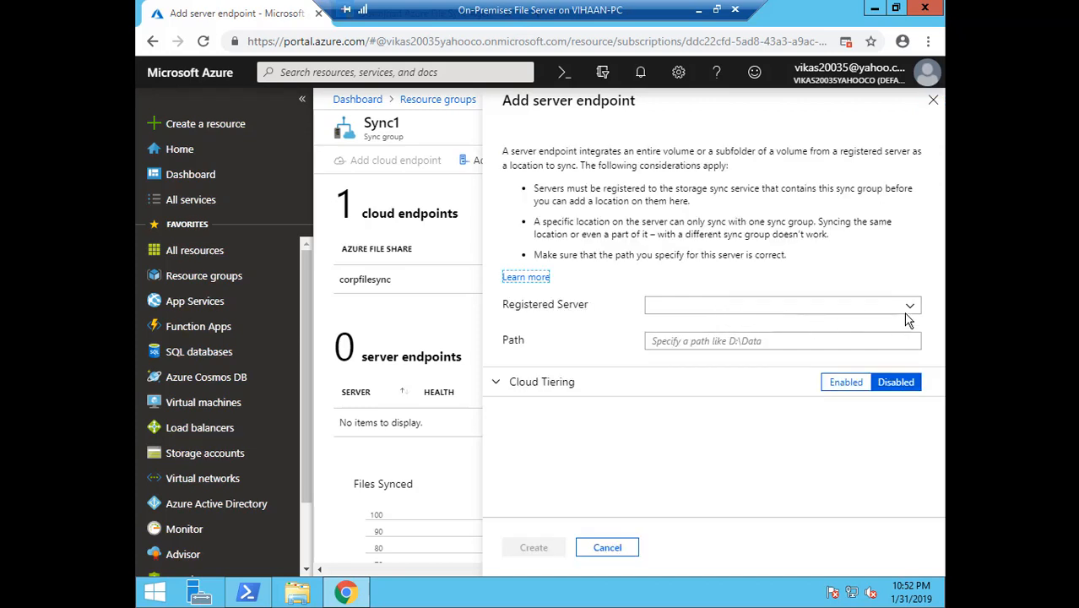
{"action": "left_click", "coordinate": [906, 307]}
{"action": "left_click", "coordinate": [835, 326]}
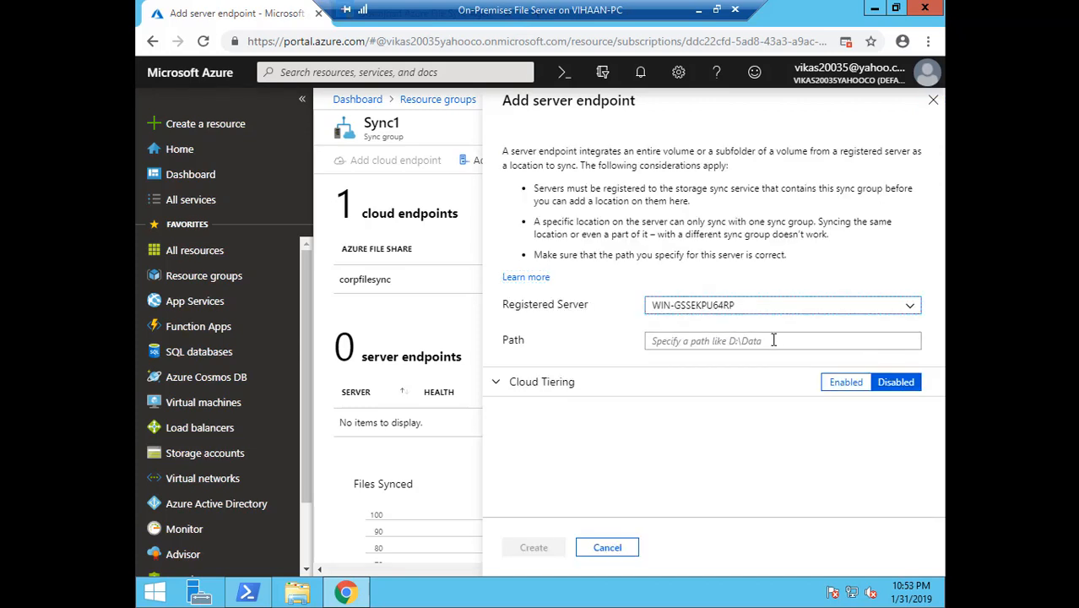
Copy the C:\Root path from File Explorer into the Path box and create the endpoint
{"action": "left_click", "coordinate": [297, 593]}
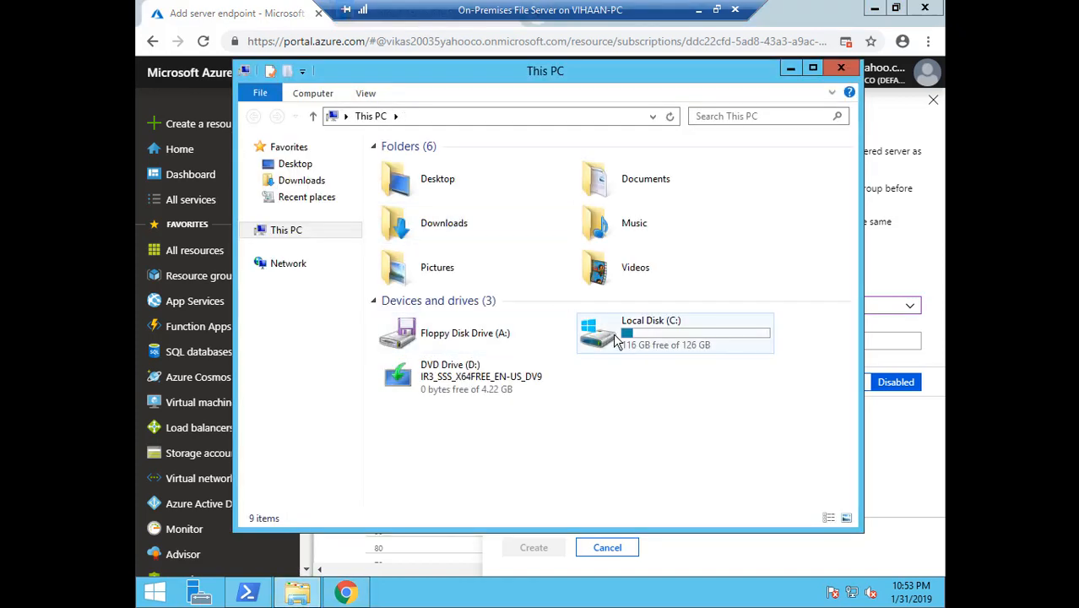
{"action": "double_click", "coordinate": [616, 338]}
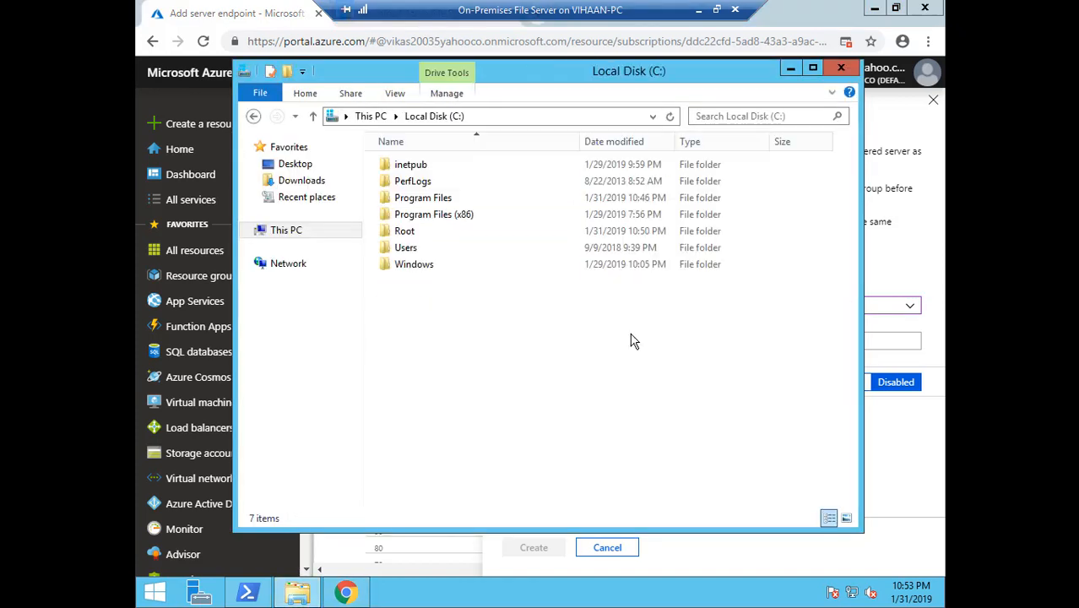
{"action": "double_click", "coordinate": [414, 235]}
{"action": "left_click", "coordinate": [564, 116]}
{"action": "key", "text": "ctrl+c"}
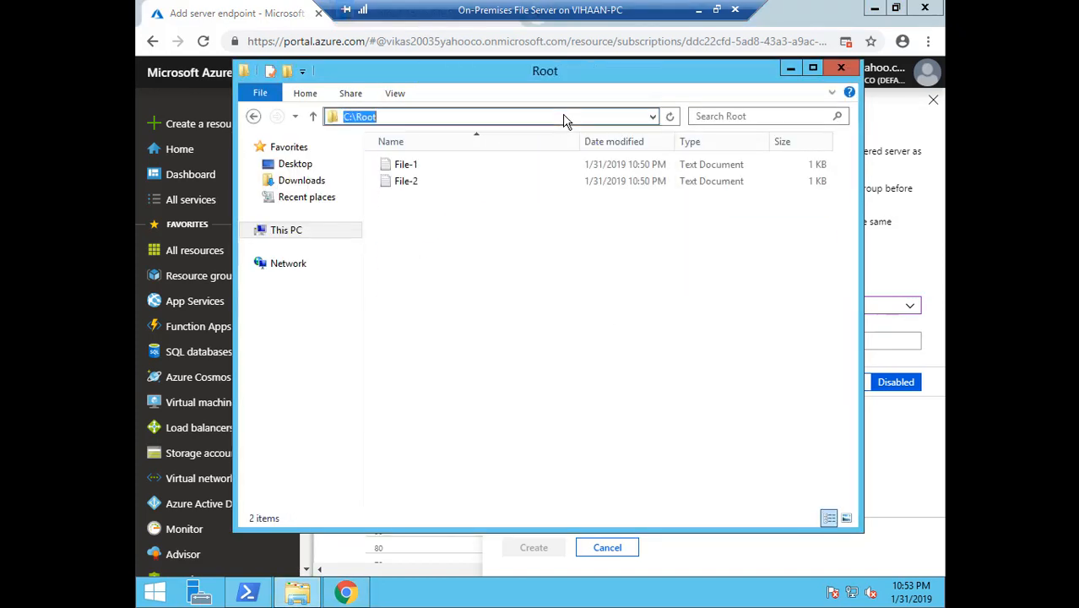
{"action": "left_click", "coordinate": [840, 69]}
{"action": "left_click", "coordinate": [741, 340]}
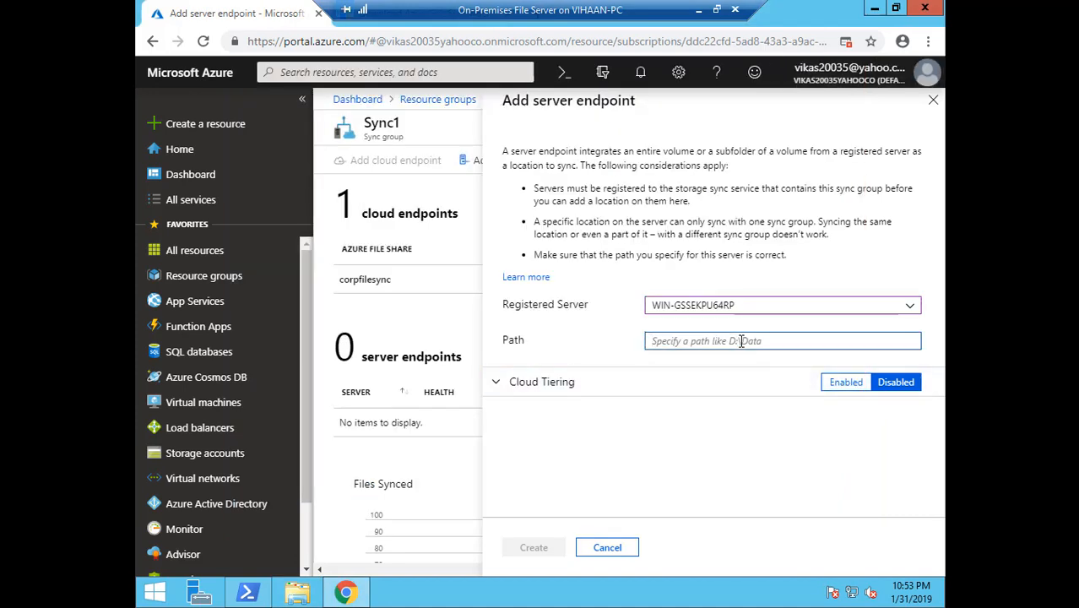
{"action": "key", "text": "ctrl+v"}
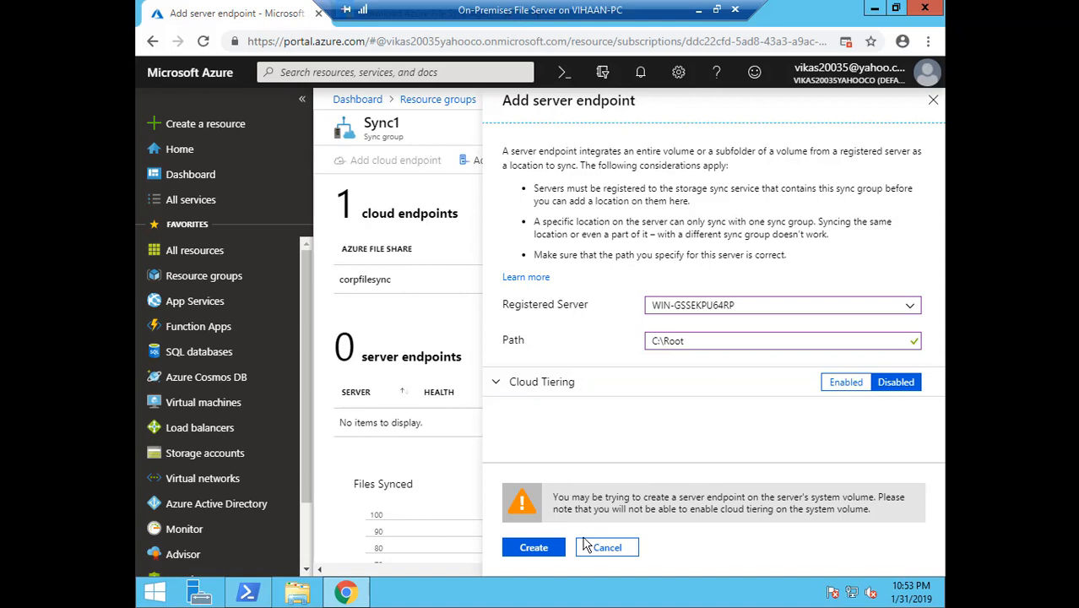
{"action": "left_click", "coordinate": [532, 548]}
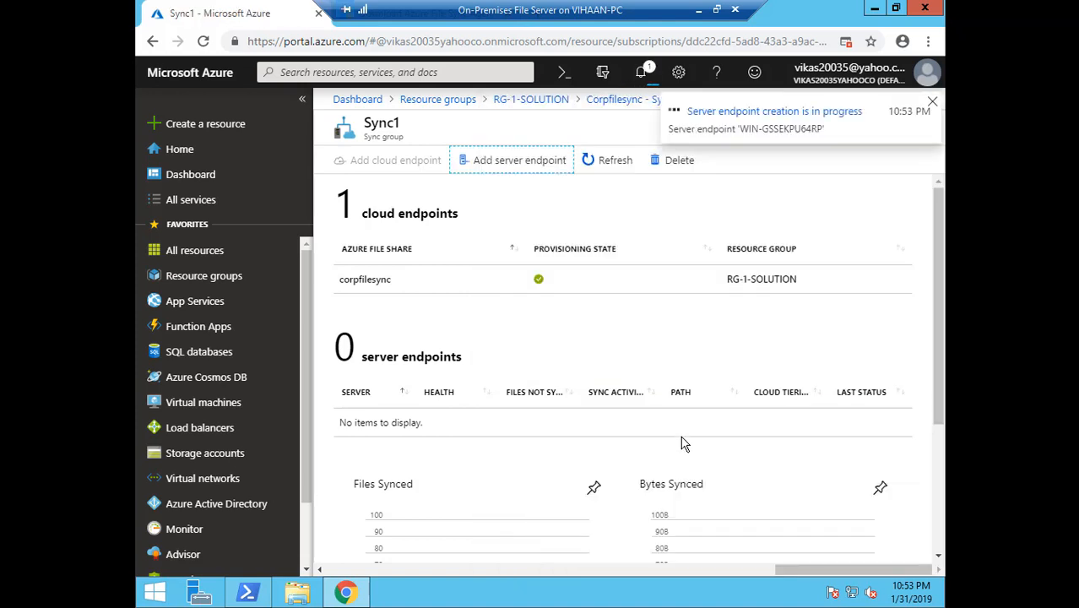
Reopen the Add server endpoint form and close it without changes
{"action": "left_click_drag", "start_coordinate": [369, 123], "coordinate": [421, 130]}
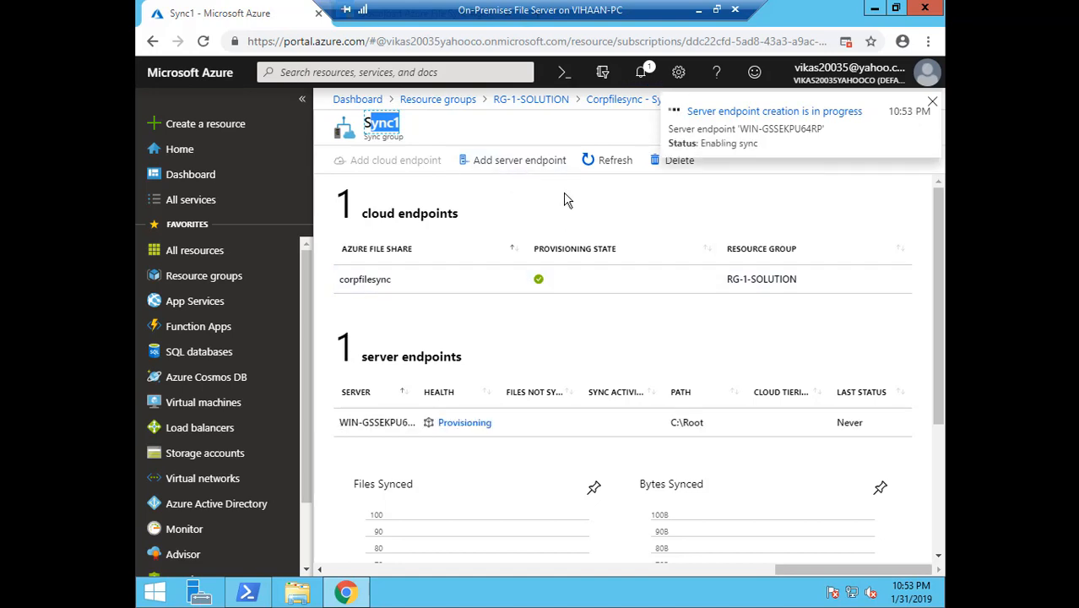
{"action": "left_click", "coordinate": [545, 170]}
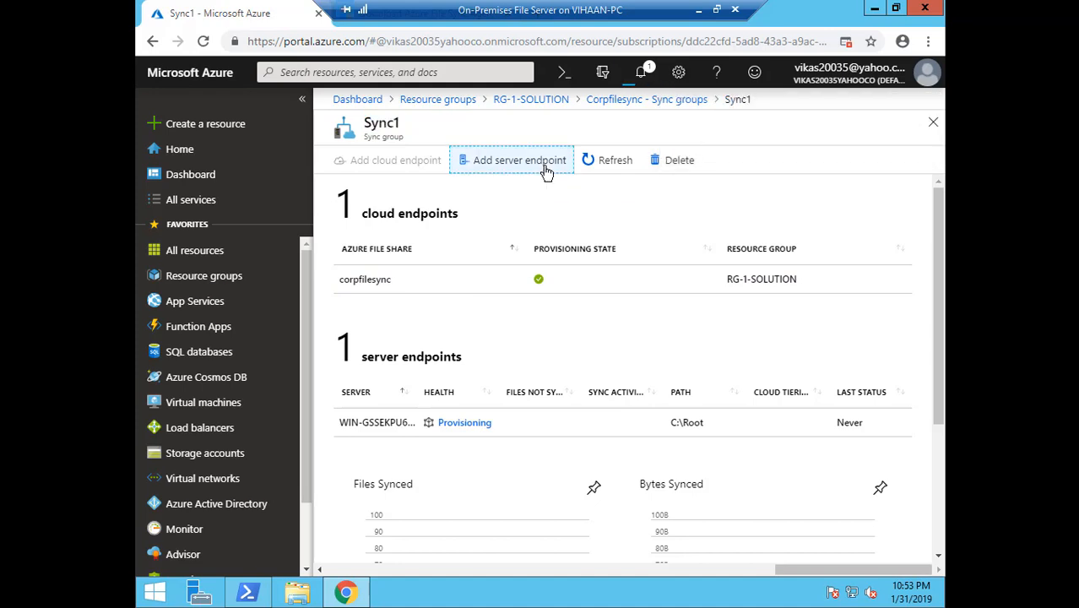
{"action": "left_click", "coordinate": [930, 105]}
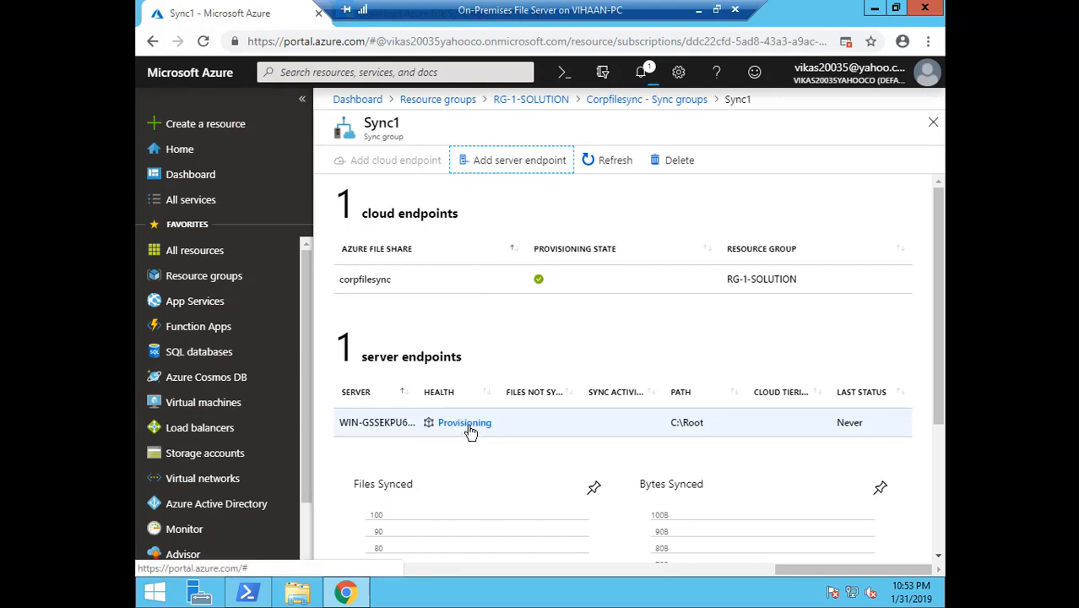
{"action": "scroll", "coordinate": [929, 369], "scroll_direction": "down", "scroll_amount": 2}
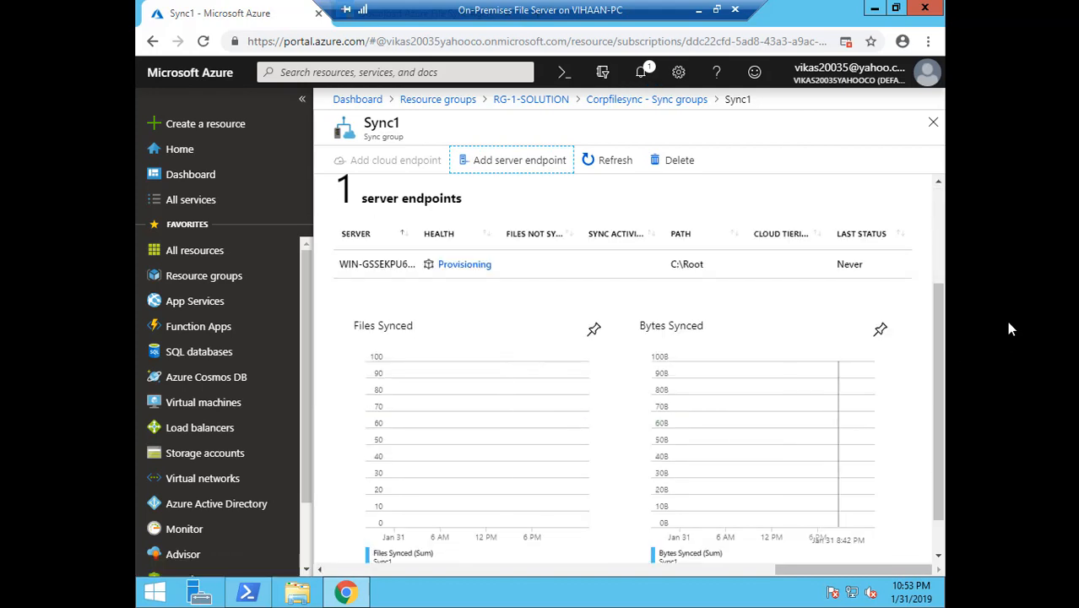
{"action": "left_click_drag", "start_coordinate": [936, 362], "coordinate": [935, 365]}
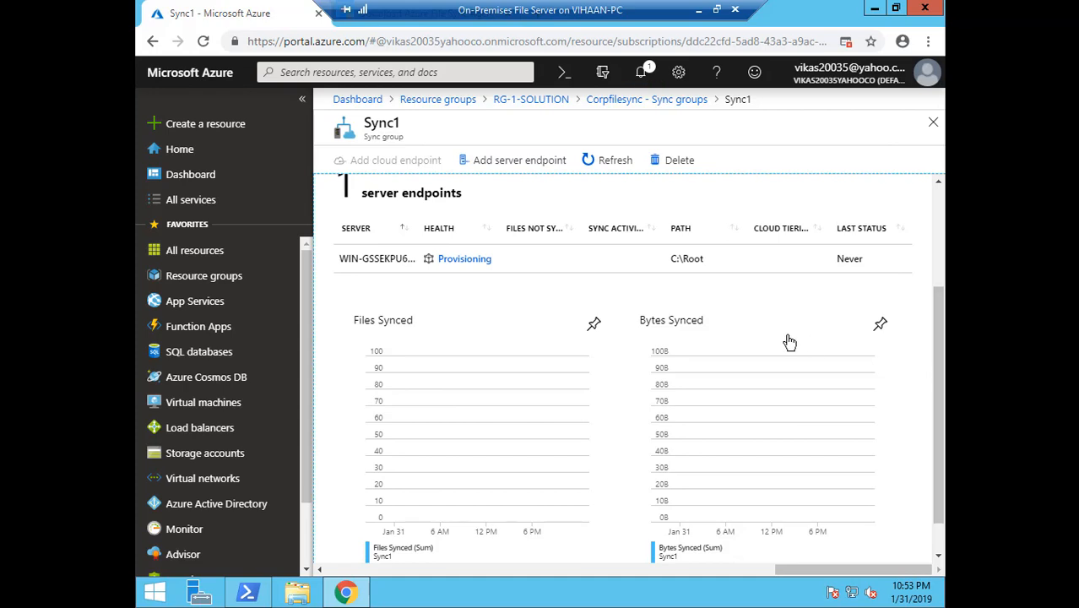
Refresh Sync1 and reopen it until the C:\Root endpoint shows health Pending
{"action": "left_click", "coordinate": [595, 160]}
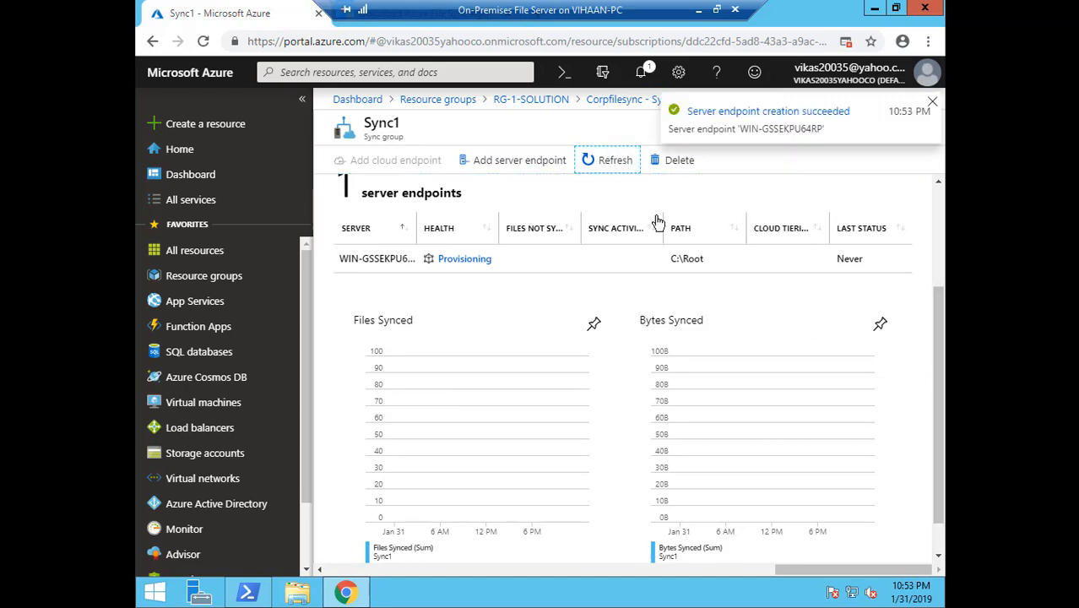
{"action": "double_click", "coordinate": [615, 160]}
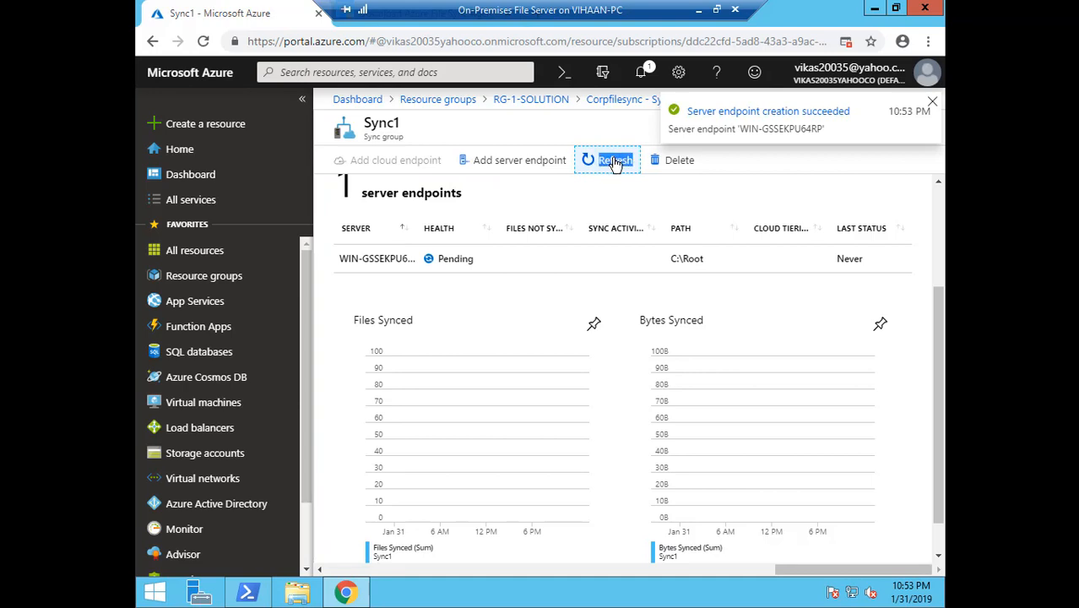
{"action": "left_click", "coordinate": [615, 163]}
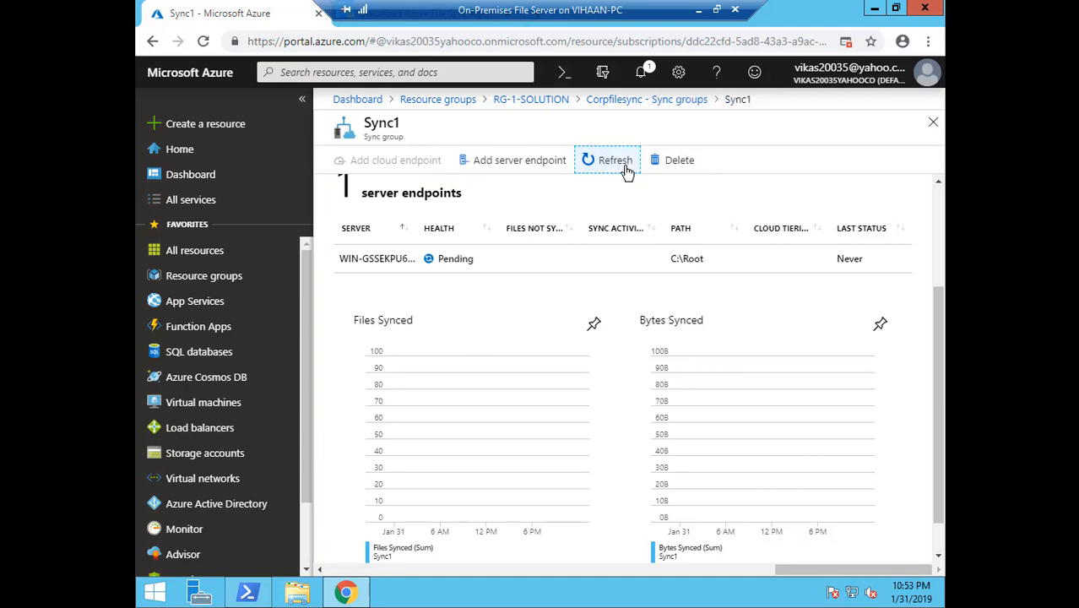
{"action": "left_click", "coordinate": [641, 74]}
{"action": "left_click", "coordinate": [642, 77]}
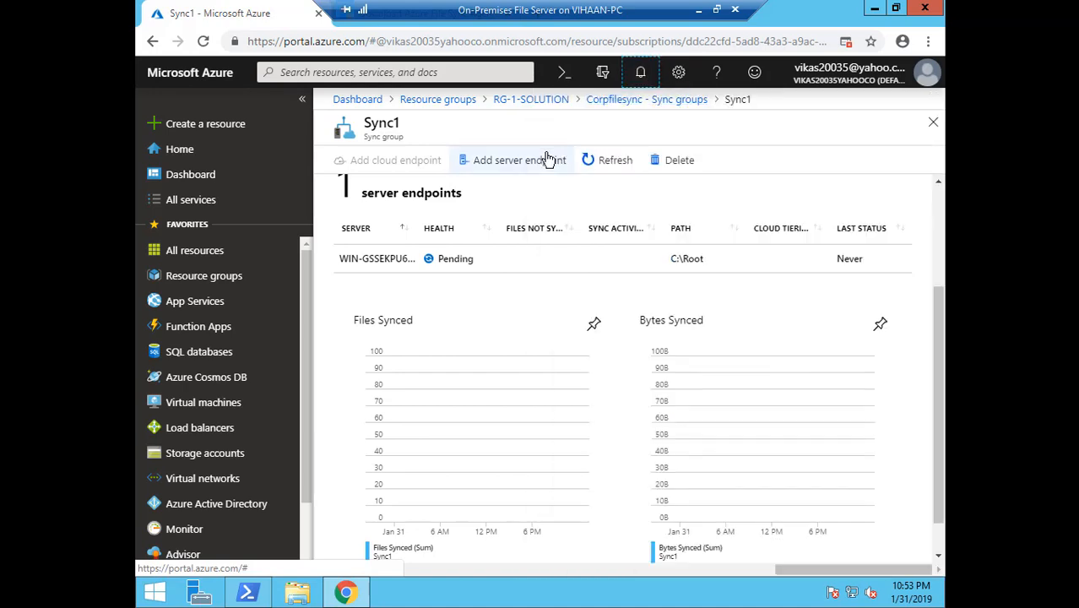
{"action": "double_click", "coordinate": [615, 164]}
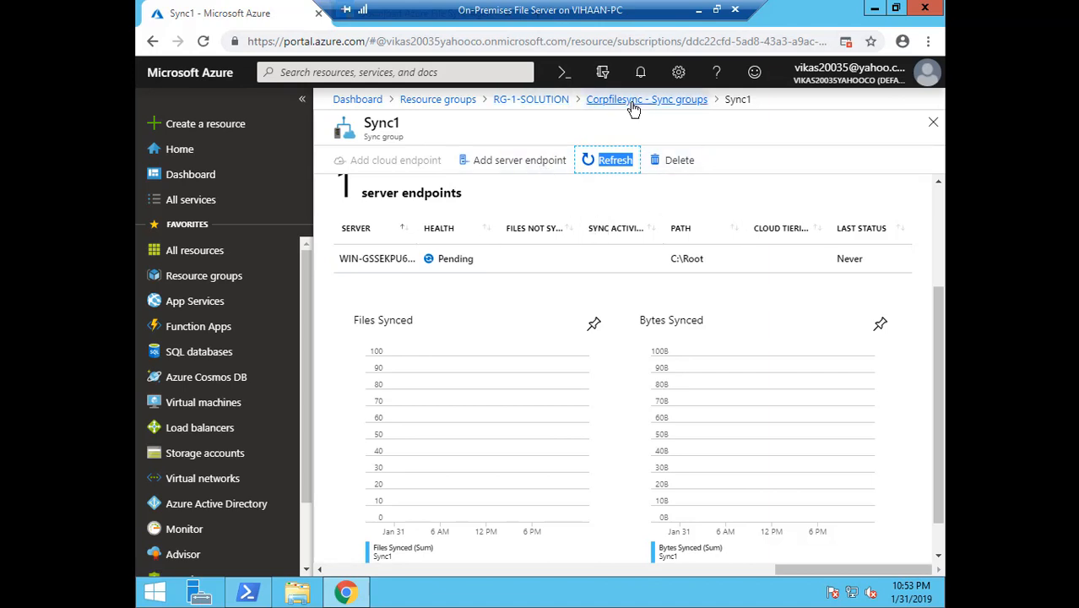
{"action": "left_click", "coordinate": [673, 108]}
{"action": "left_click", "coordinate": [569, 251]}
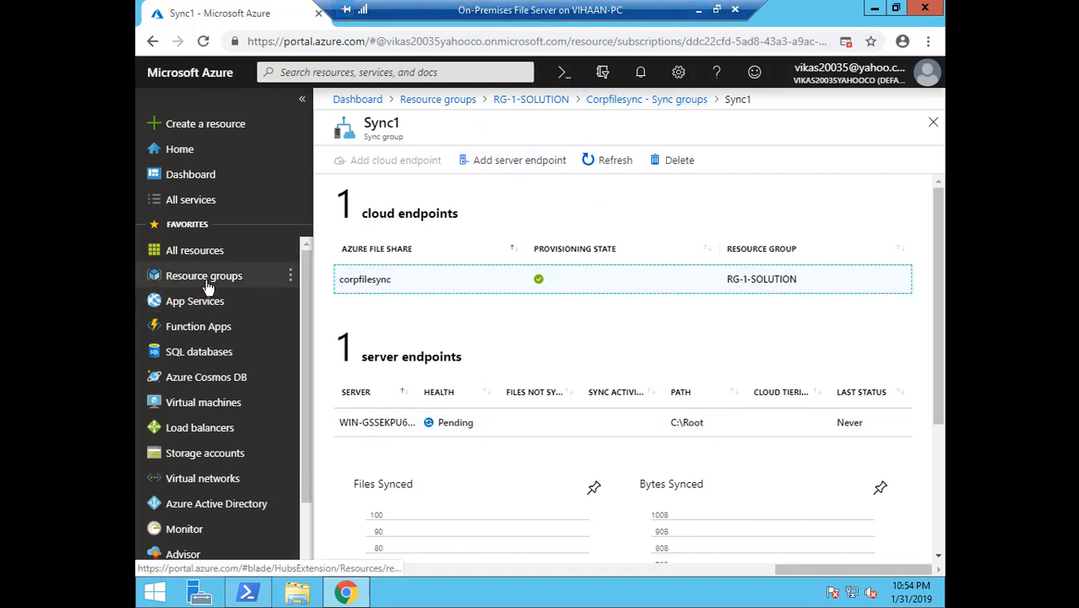
Navigate RG-1-SOLUTION > stg1000 > Files to the corpfilesync share holding File-1.txt and File-2.txt
{"action": "left_click", "coordinate": [540, 99]}
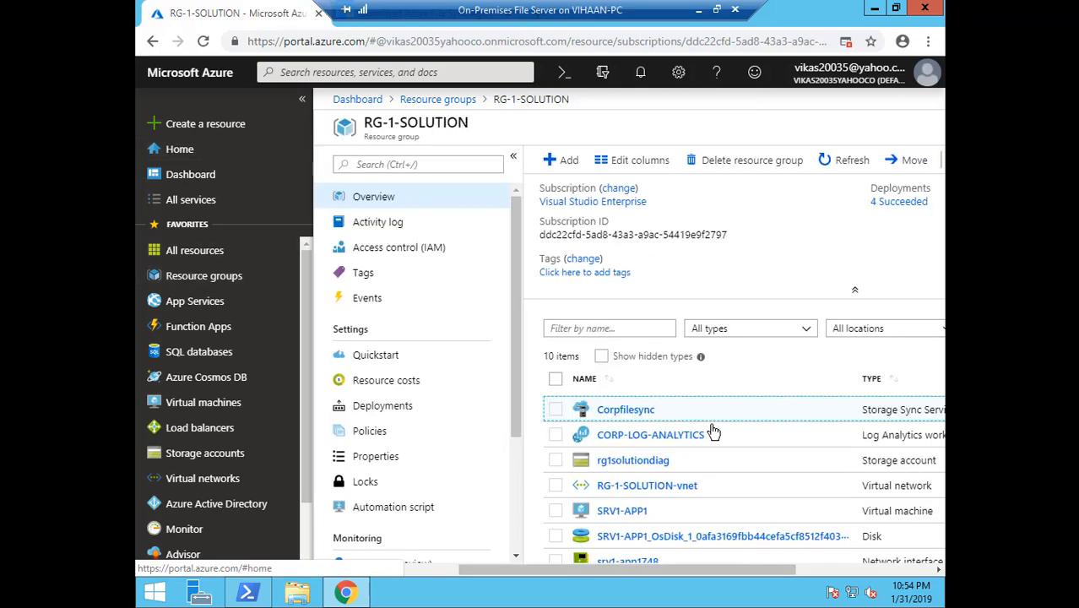
{"action": "scroll", "coordinate": [675, 429], "scroll_direction": "down", "scroll_amount": 3}
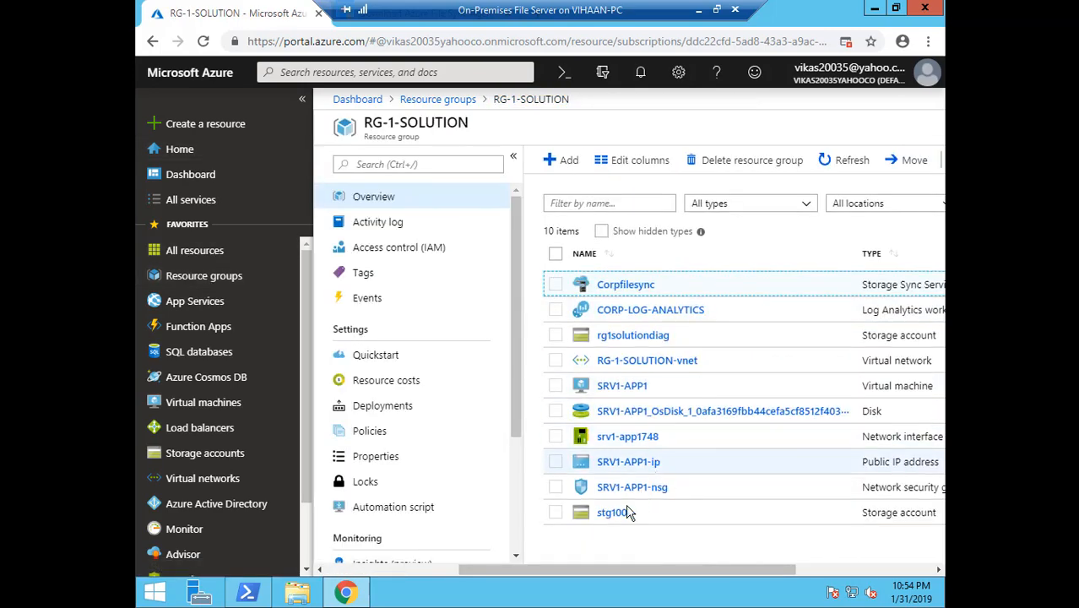
{"action": "left_click", "coordinate": [615, 515]}
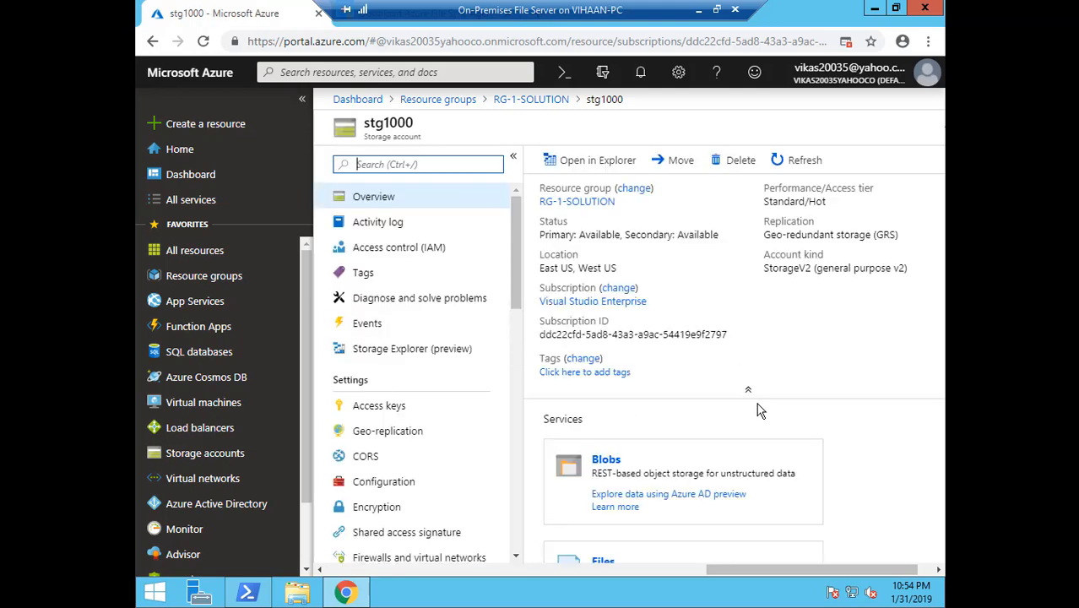
{"action": "scroll", "coordinate": [757, 411], "scroll_direction": "down", "scroll_amount": 3}
{"action": "left_click", "coordinate": [602, 414]}
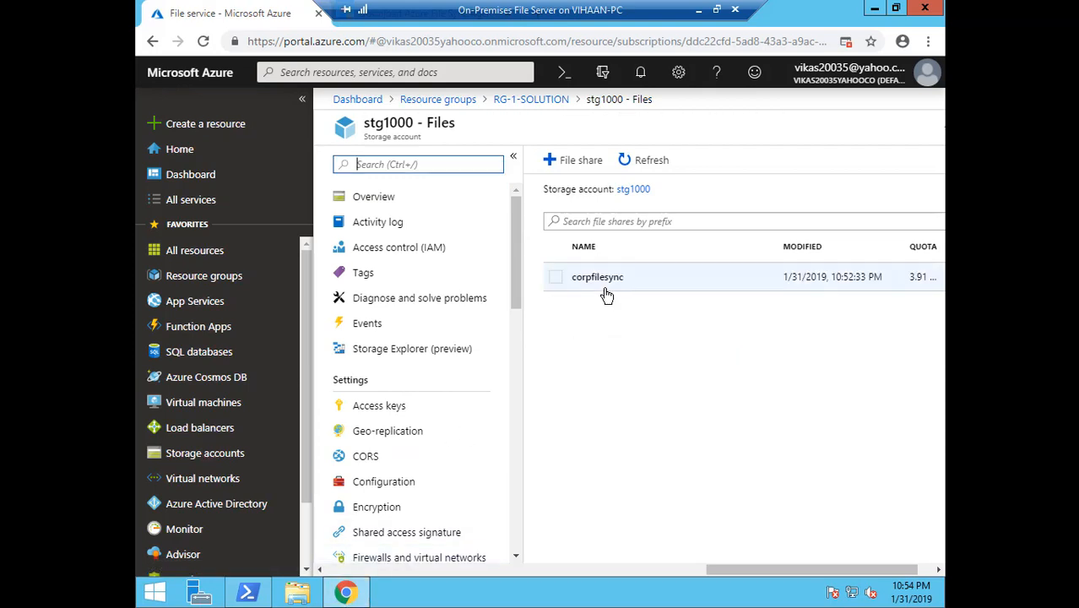
{"action": "left_click", "coordinate": [605, 289]}
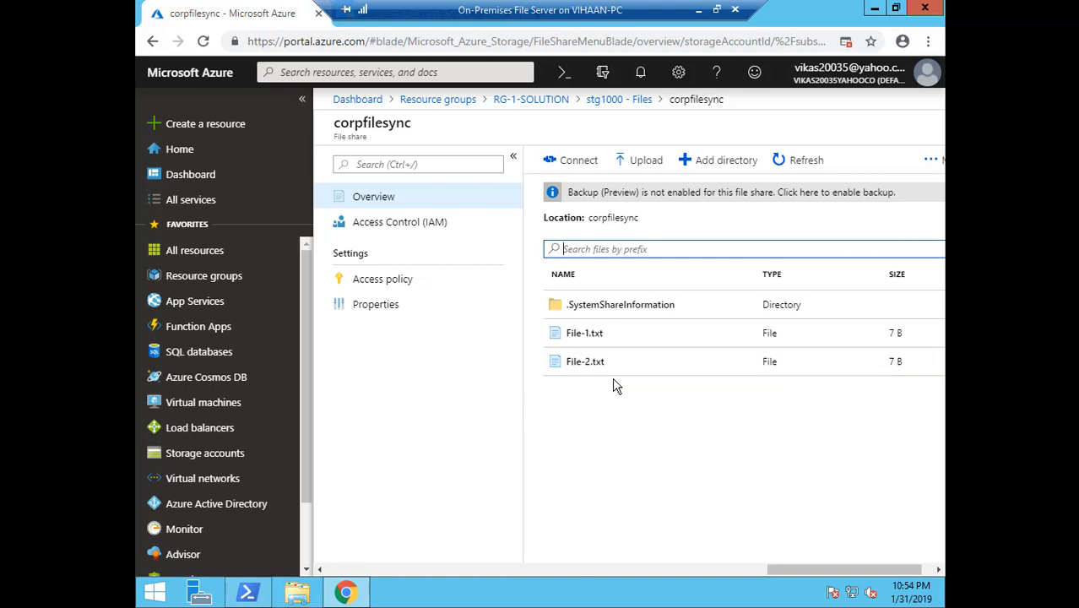
Open C:\Root in File Explorer and paste a copy of File-2
{"action": "left_click", "coordinate": [296, 592]}
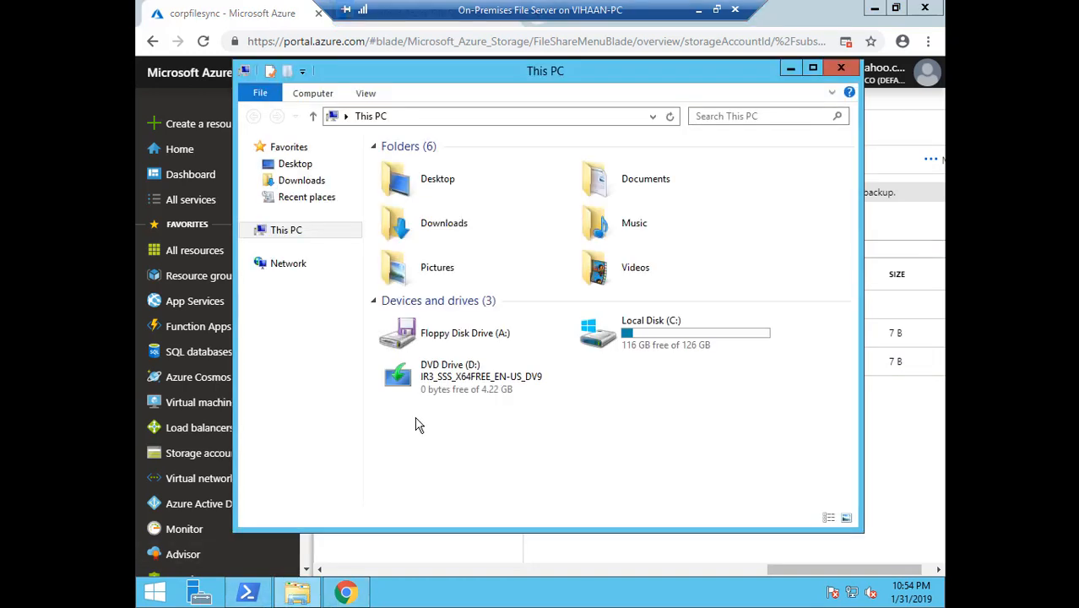
{"action": "double_click", "coordinate": [603, 351]}
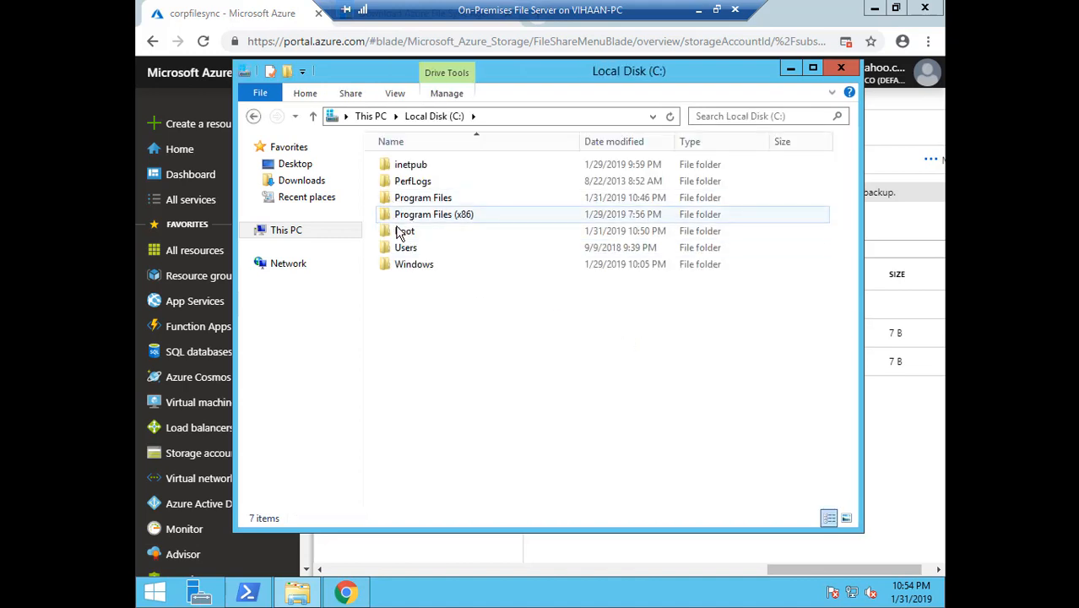
{"action": "left_click", "coordinate": [400, 237]}
{"action": "double_click", "coordinate": [399, 237]}
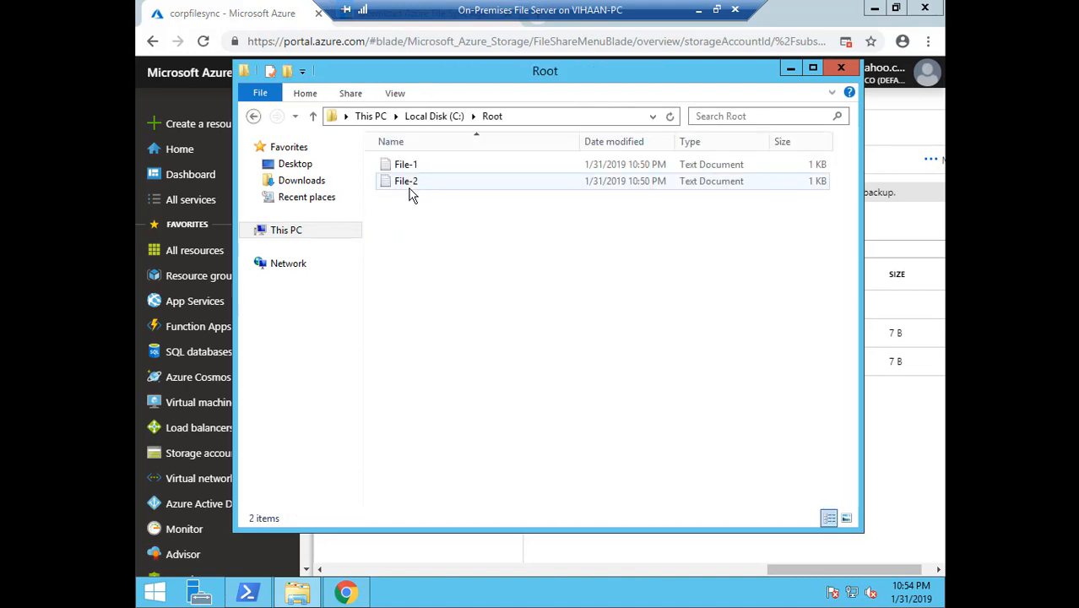
{"action": "left_click", "coordinate": [411, 188]}
{"action": "left_click", "coordinate": [415, 281]}
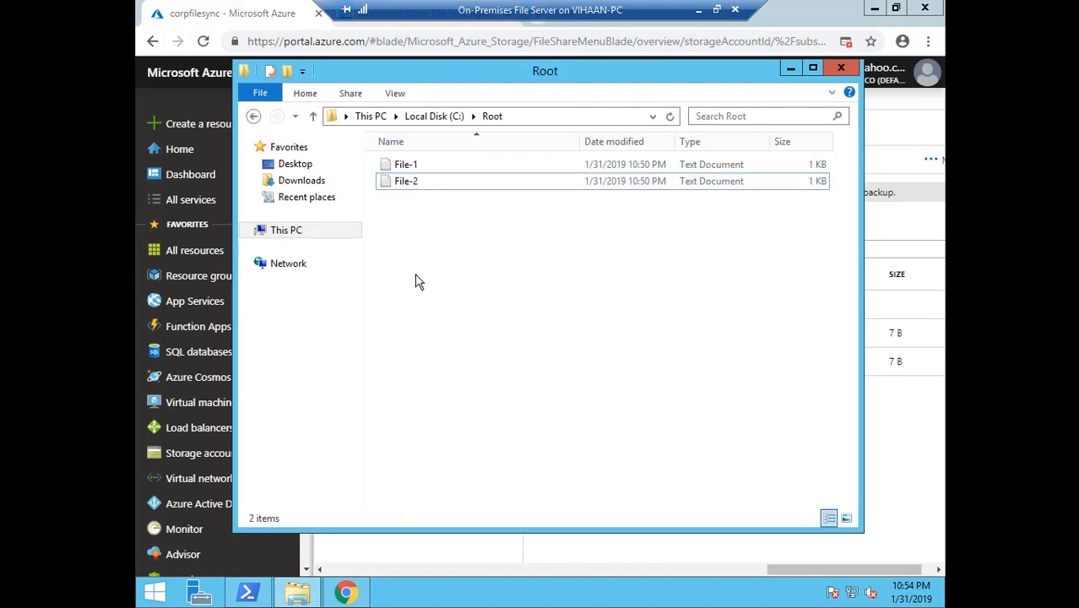
{"action": "key", "text": "ctrl+v"}
Rename the copy to File-3, close Explorer, and reload the corpfilesync file list
{"action": "right_click", "coordinate": [415, 200]}
{"action": "left_click", "coordinate": [464, 399]}
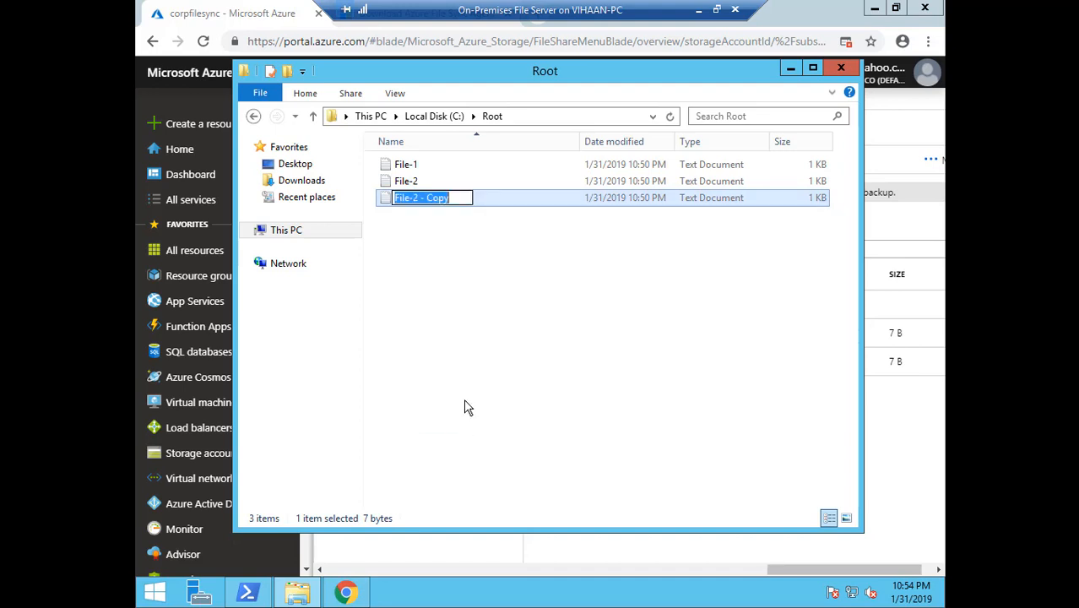
{"action": "type", "text": "F"}
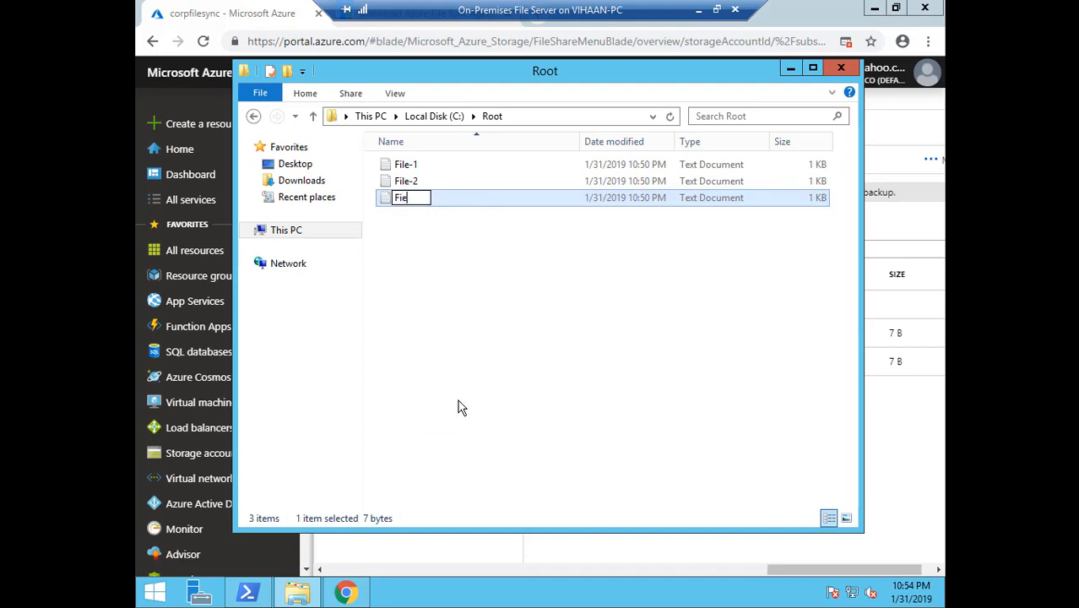
{"action": "type", "text": "ile-3"}
{"action": "left_click", "coordinate": [409, 378]}
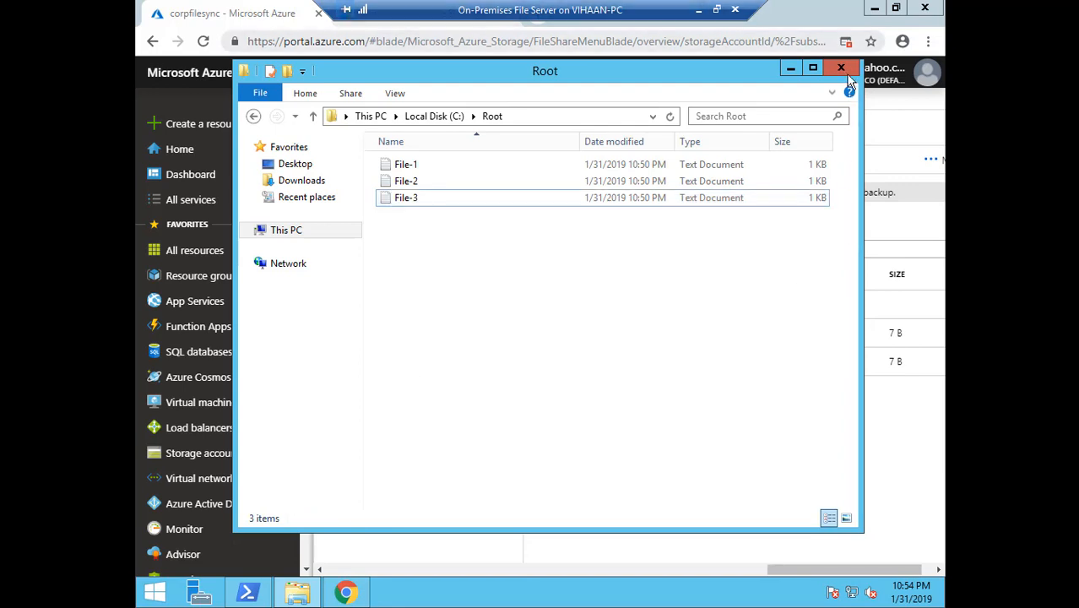
{"action": "left_click", "coordinate": [849, 74]}
{"action": "left_click", "coordinate": [815, 169]}
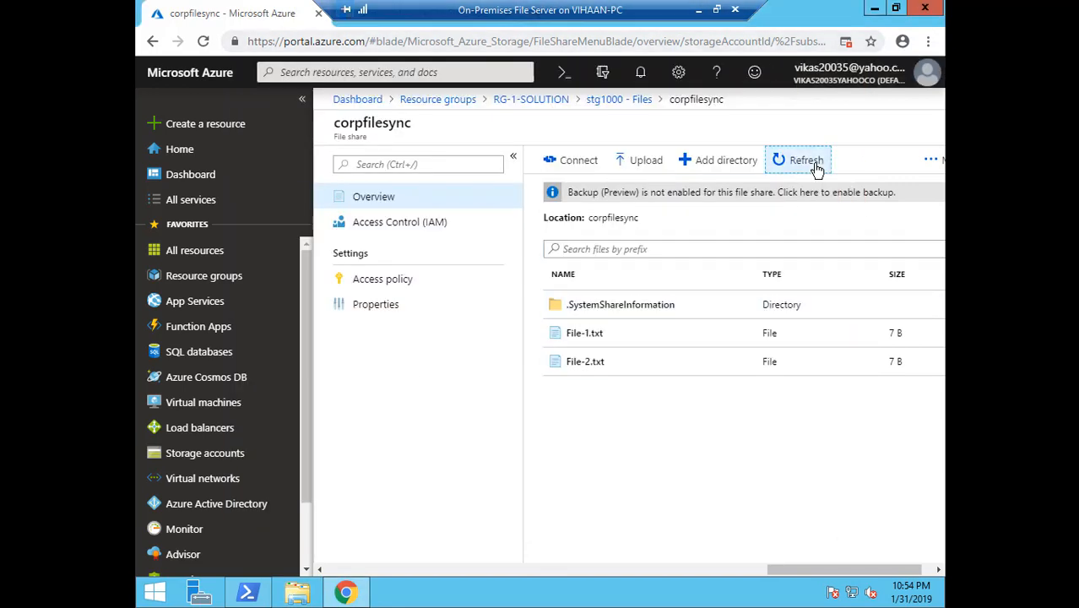
Refresh the corpfilesync share until File-3.txt appears, then minimize the Remote Desktop window
{"action": "left_click", "coordinate": [815, 169]}
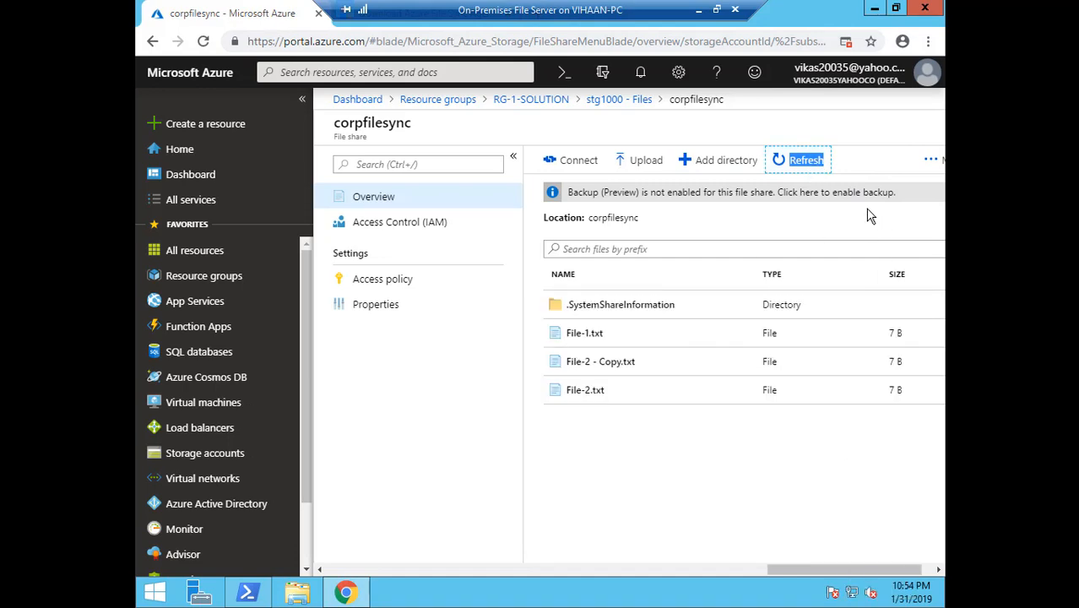
{"action": "left_click", "coordinate": [804, 160]}
{"action": "left_click", "coordinate": [699, 11]}
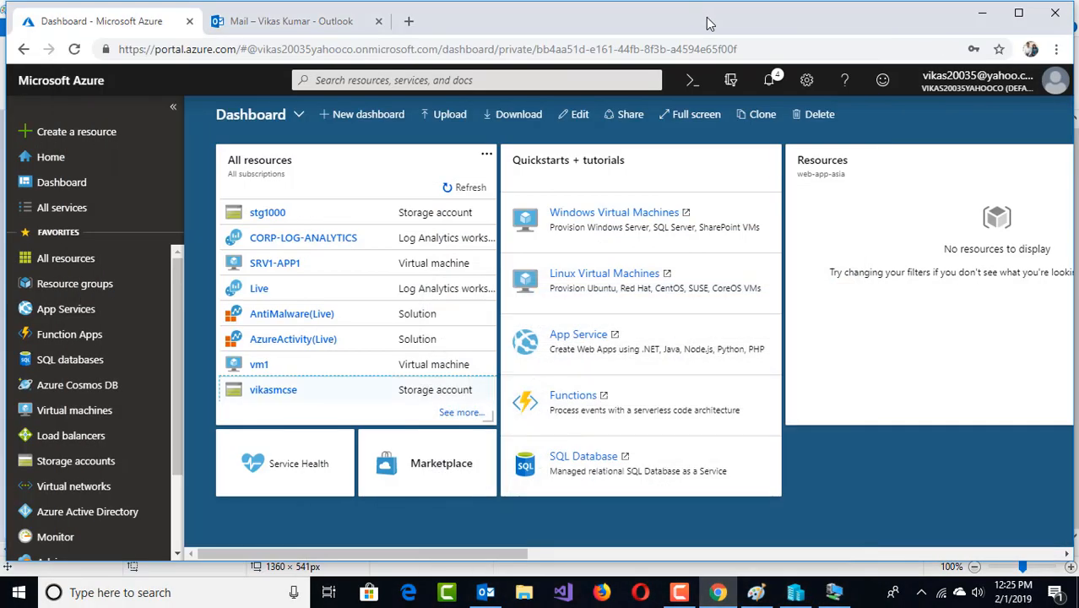